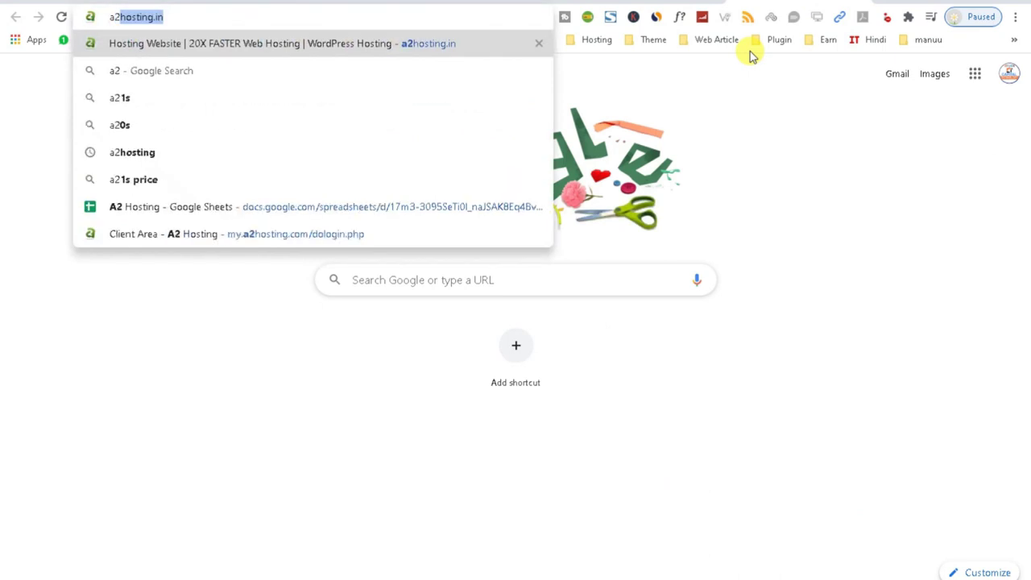
Load capitaltechnology.co.in/cpanel in Chrome to reach the cPanel login page.
key("BackSpace")
key("BackSpace")
key("BackSpace")
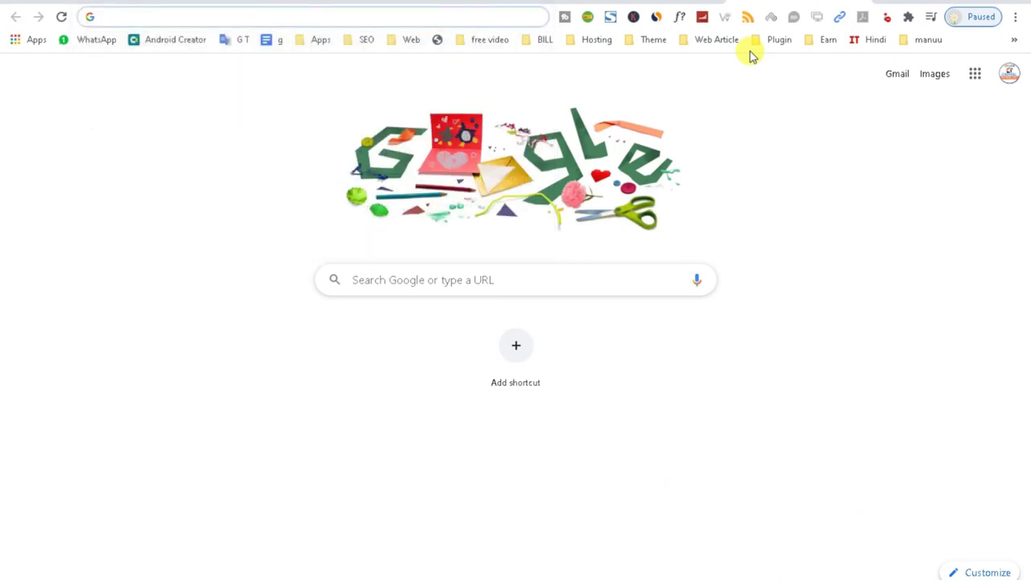
type("capitaltechnology.org")
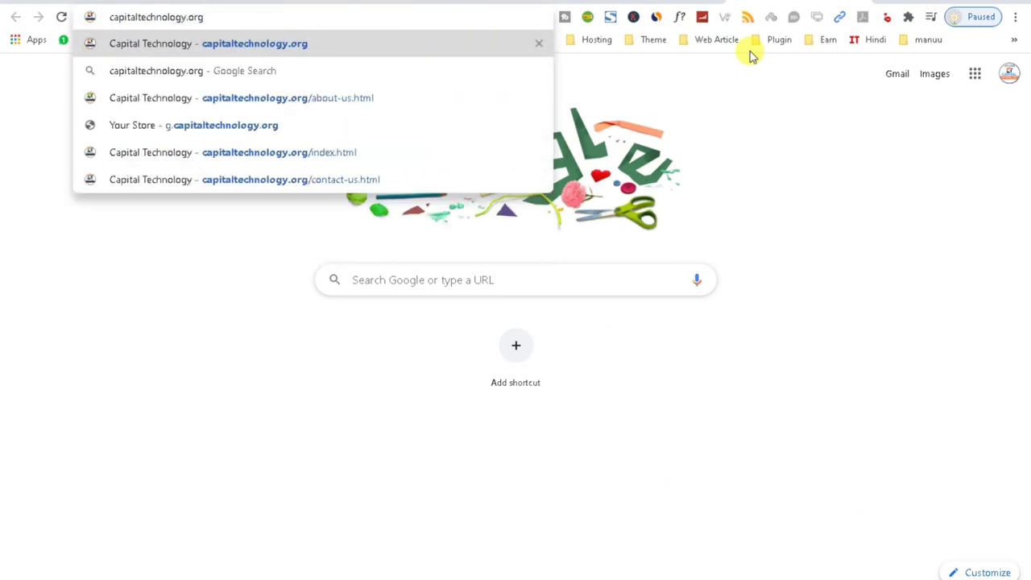
key("BackSpace")
type("co.in")
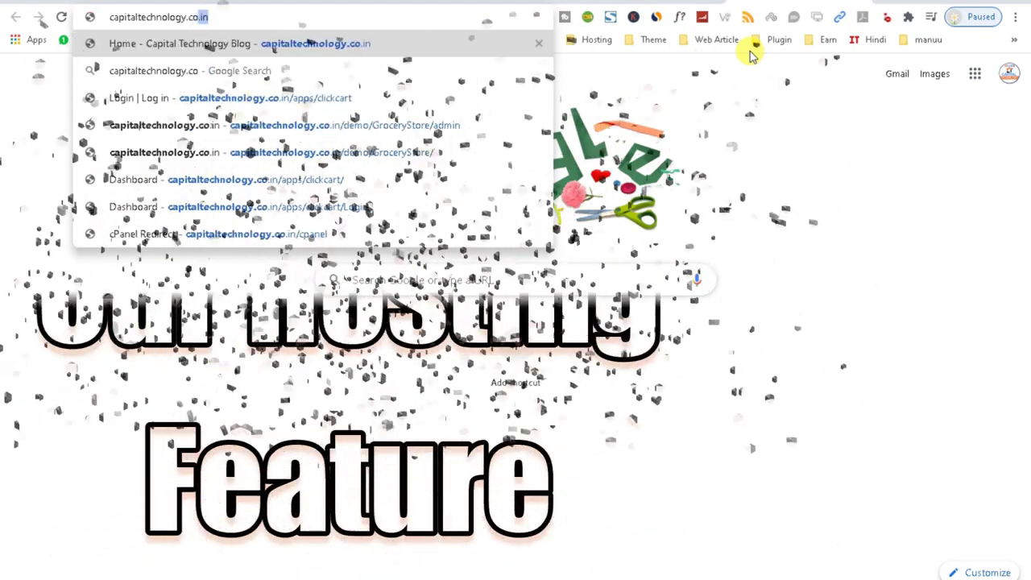
type("/")
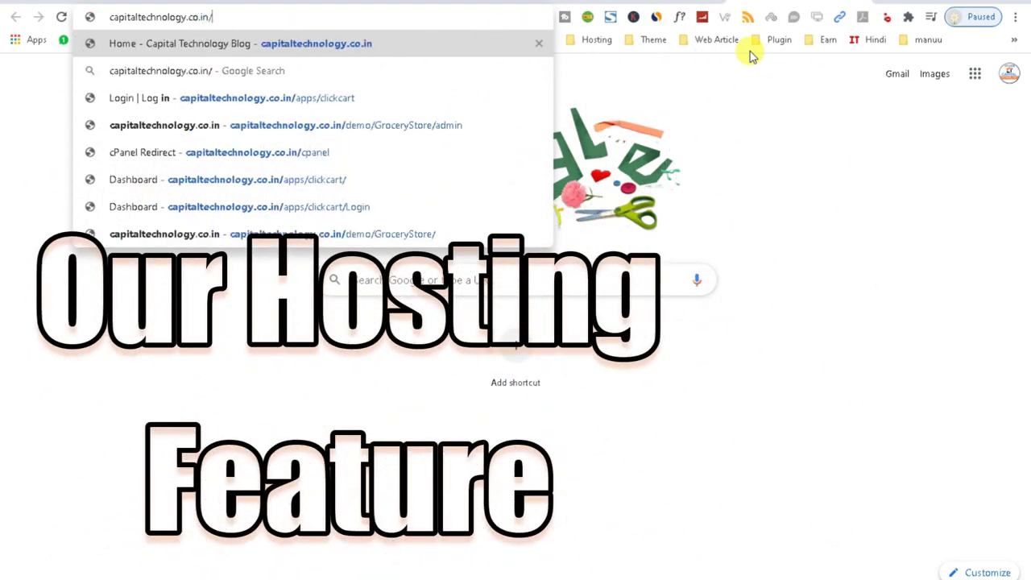
type("ca")
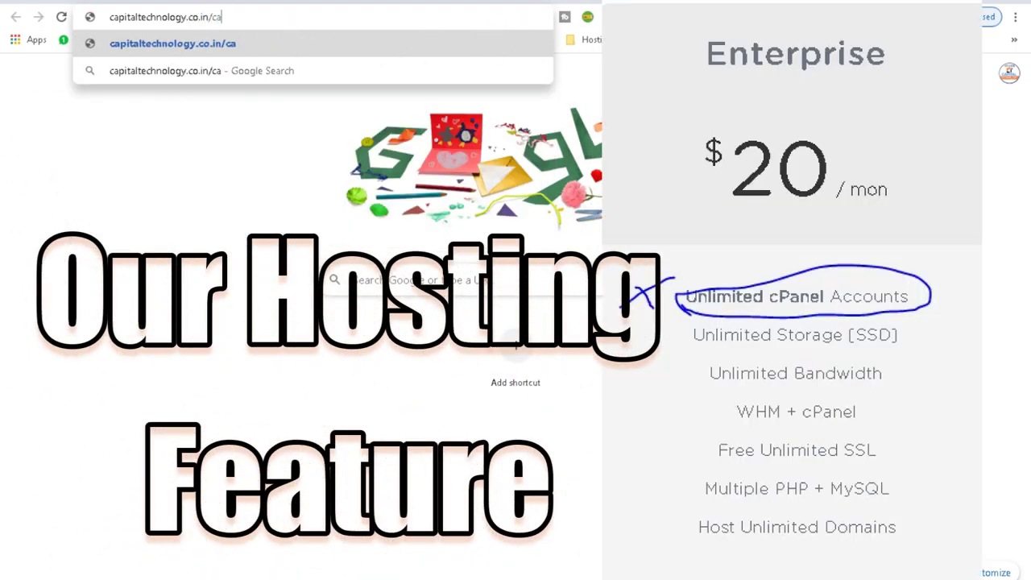
key("BackSpace")
key("BackSpace")
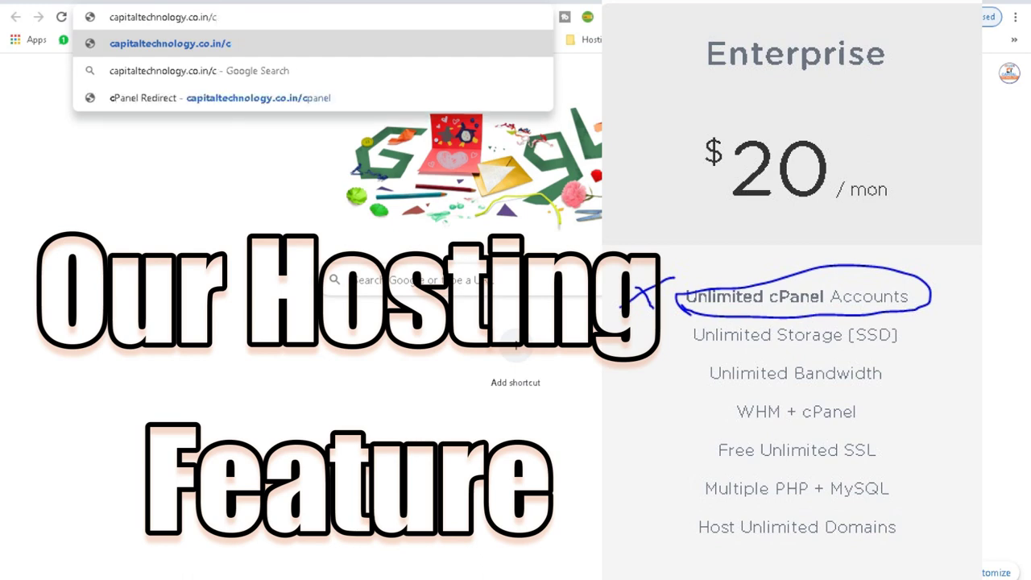
type("panel")
key("Return")
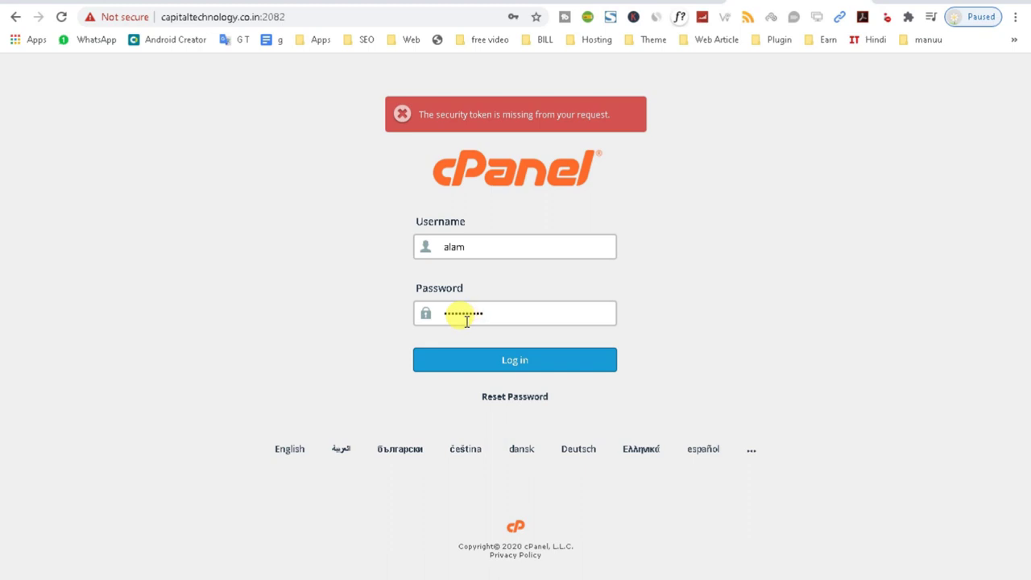
Submit the cPanel login and scroll down to the Softaculous WordPress installer.
key("Return")
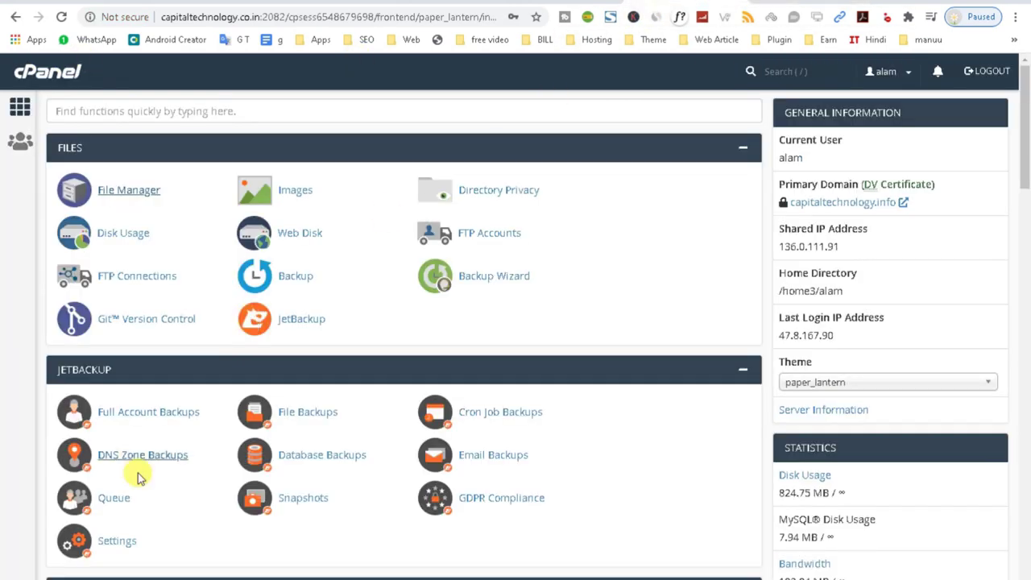
scroll(139, 483, "down", 9)
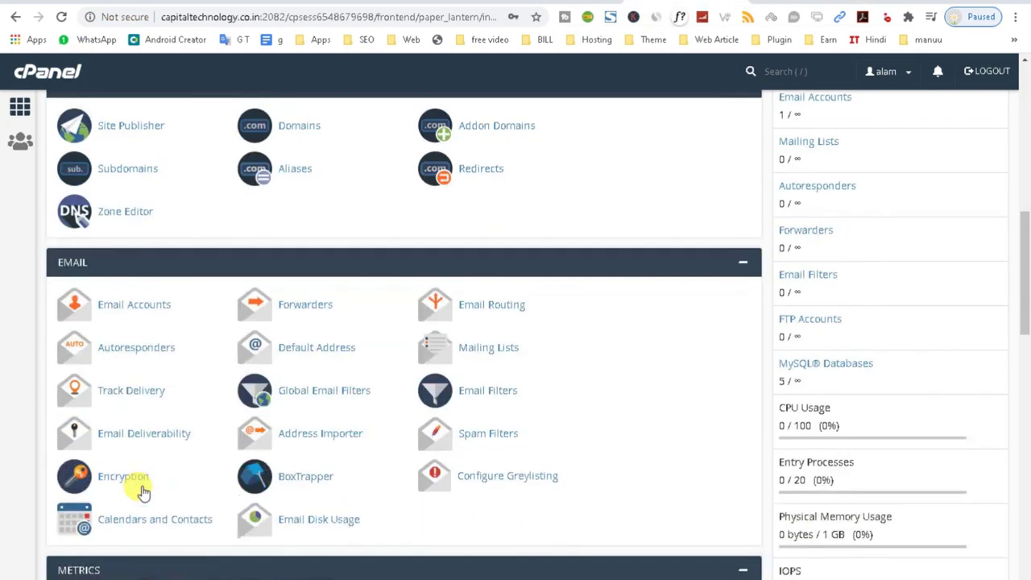
scroll(142, 491, "down", 12)
scroll(141, 490, "down", 1)
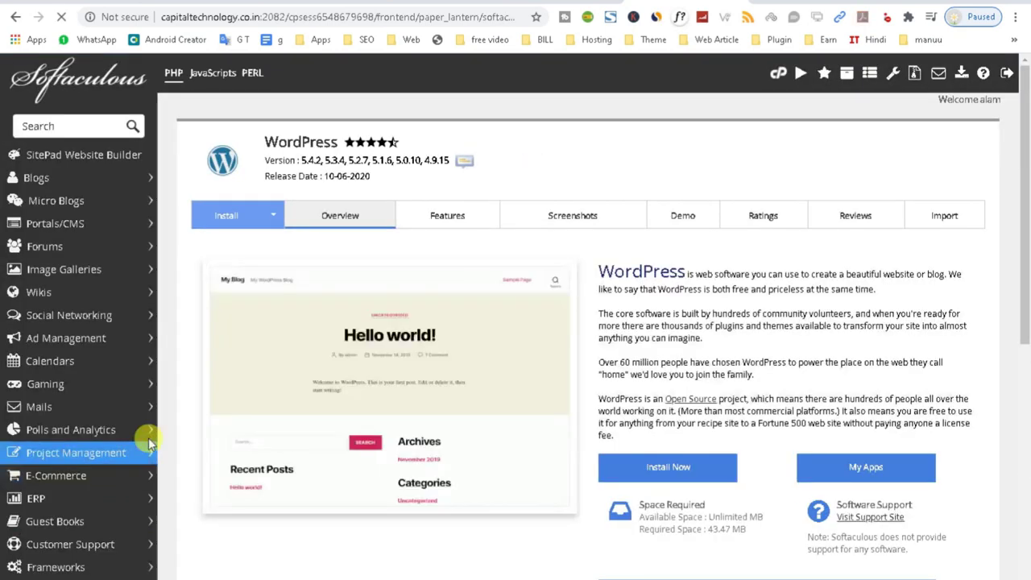
scroll(478, 405, "down", 3)
left_click(668, 252)
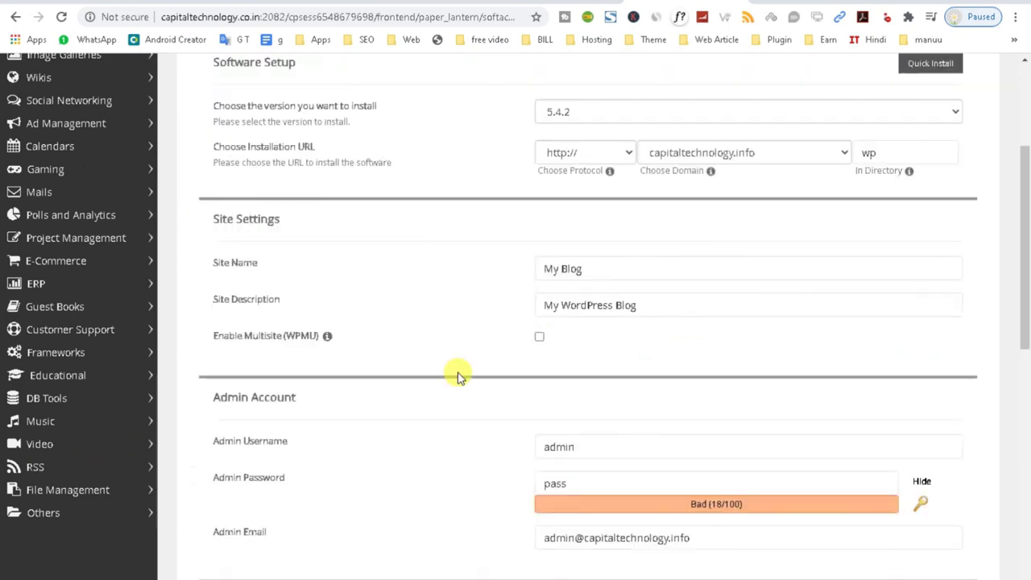
left_click(725, 225)
left_click(714, 258)
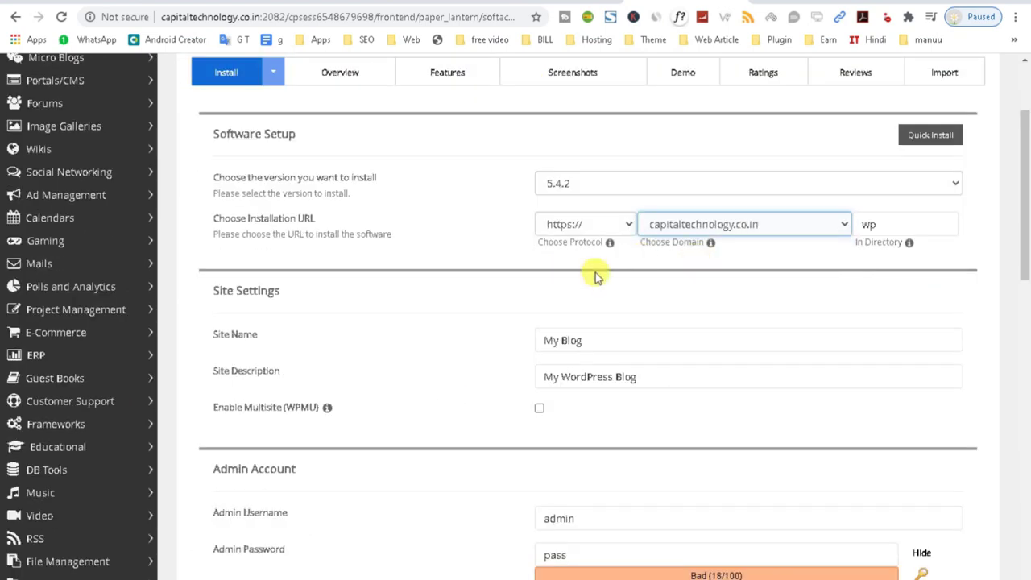
double_click(904, 215)
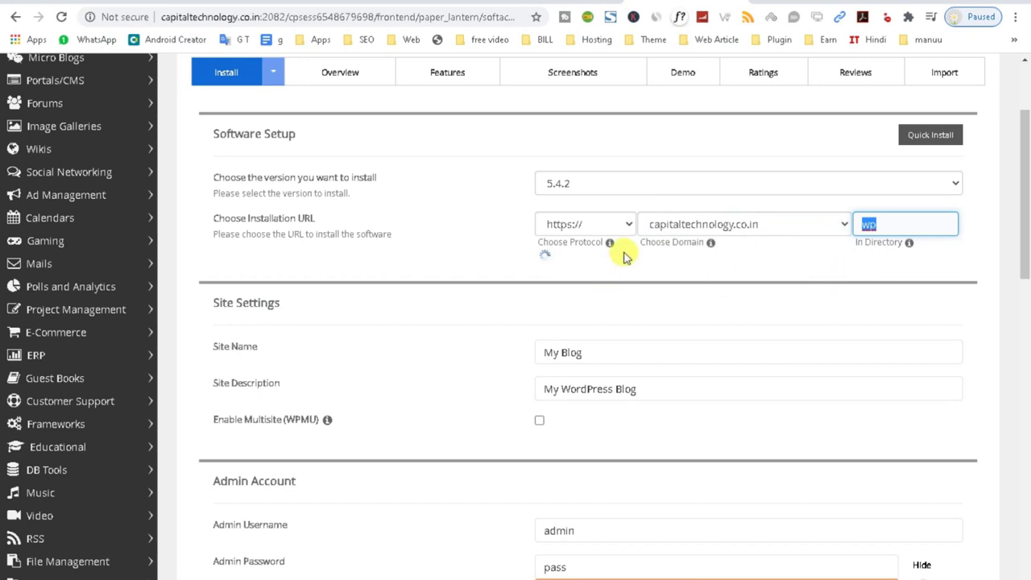
left_click(617, 224)
left_click(703, 268)
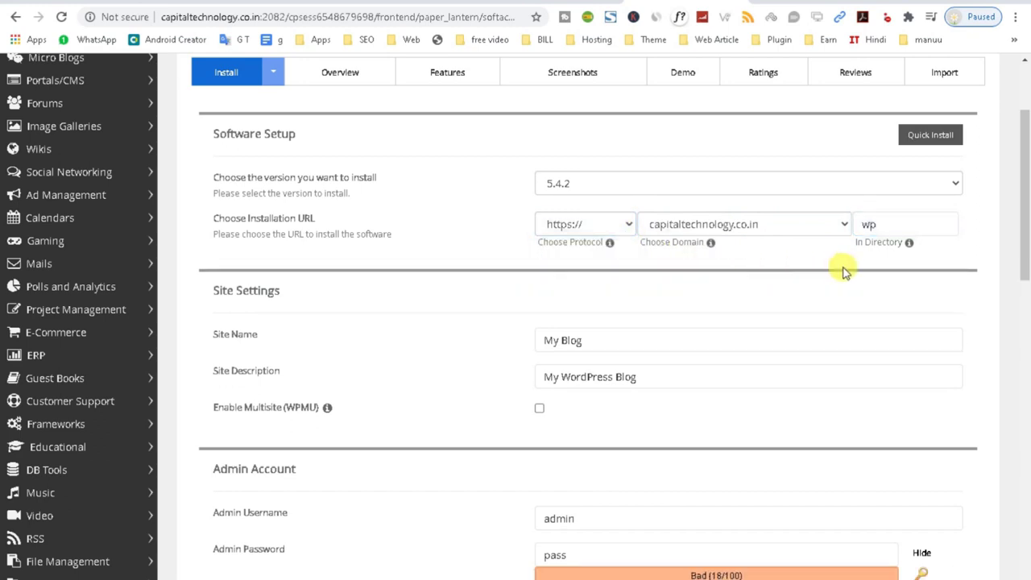
left_click_drag(886, 223, 822, 226)
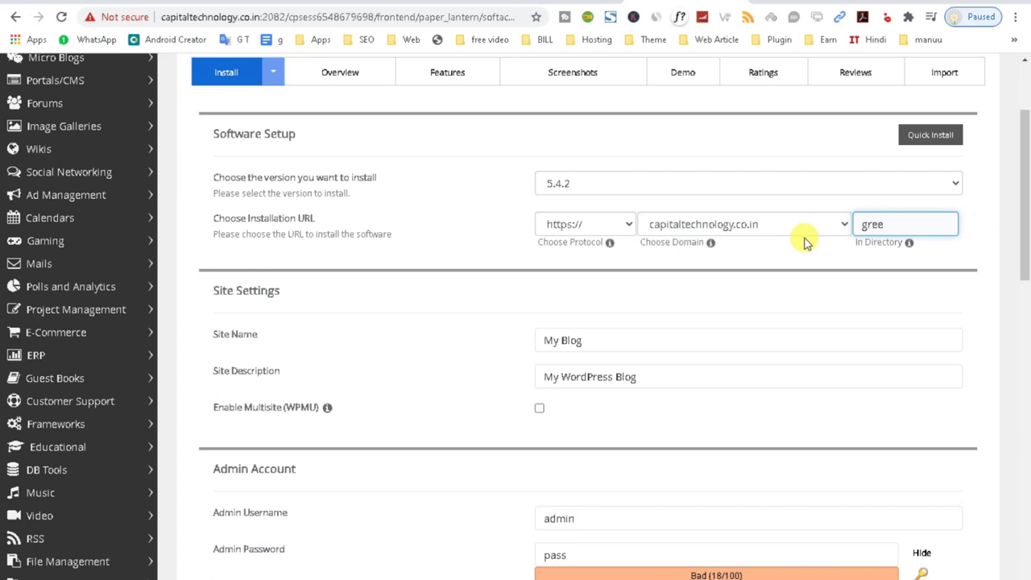
type("greenmart")
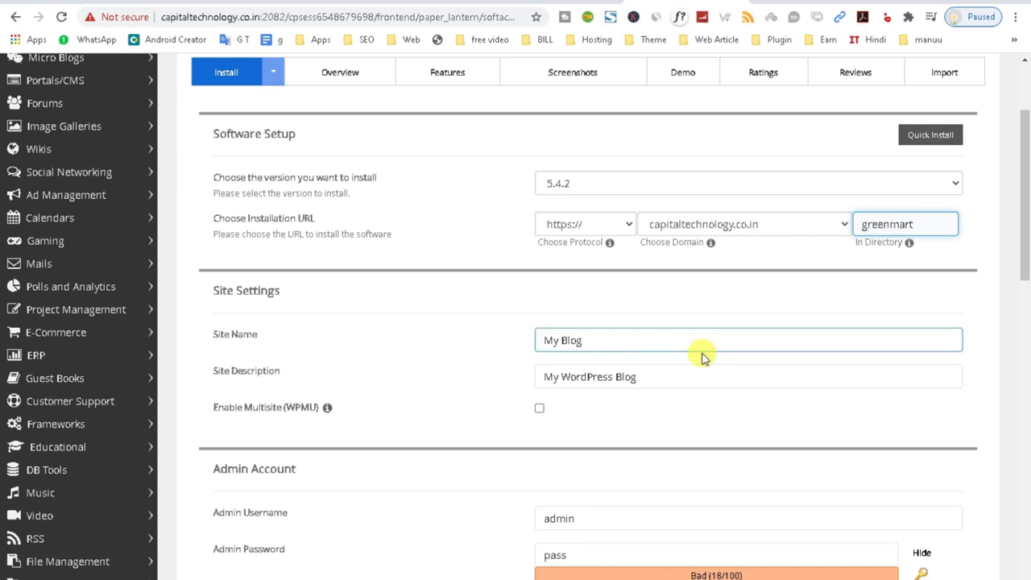
double_click(915, 224)
Enter the site name Green Mart and type a first admin password.
scroll(577, 357, "down", 1)
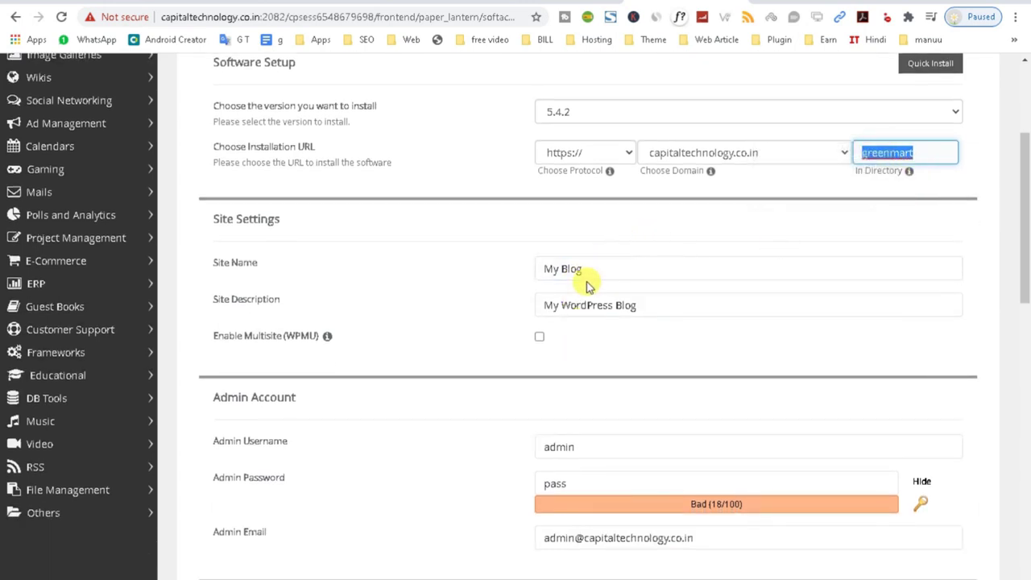
triple_click(566, 268)
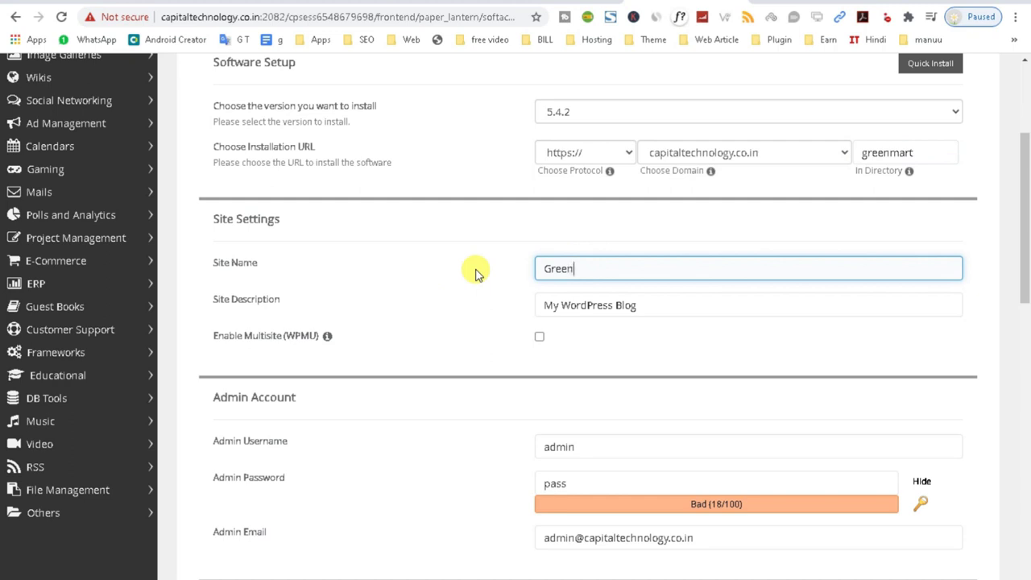
key("Tab")
left_click(607, 262)
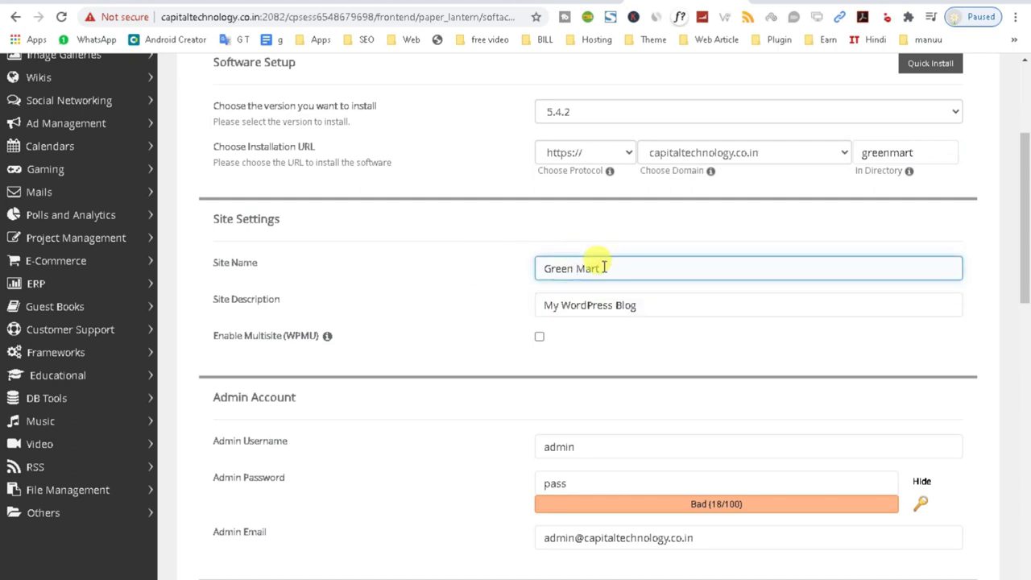
scroll(628, 322, "down", 1)
left_click(593, 382)
key("Tab")
type("admin")
Set the admin username to greenmart and replace the admin password.
scroll(415, 410, "down", 4)
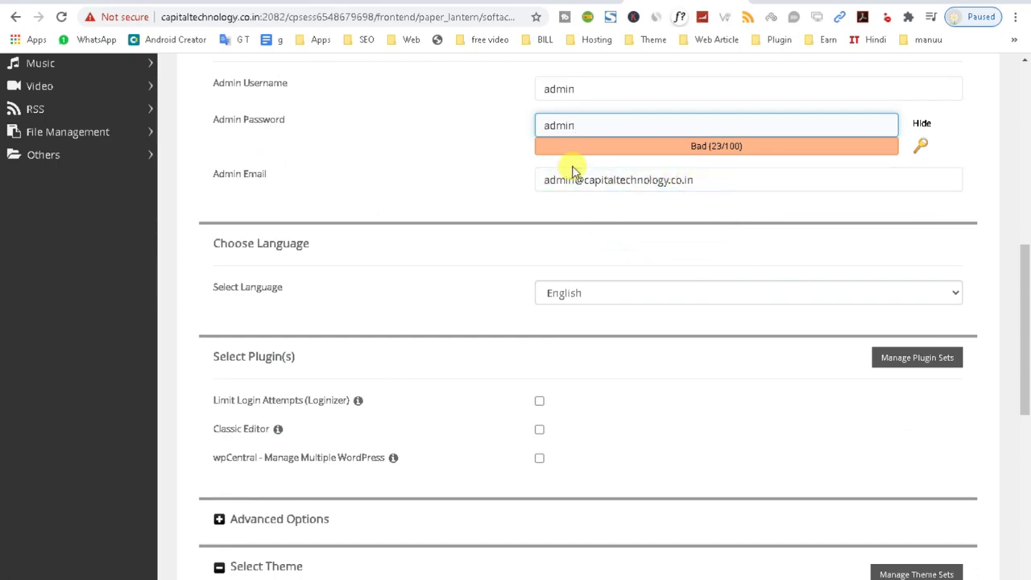
double_click(594, 91)
scroll(456, 237, "up", 3)
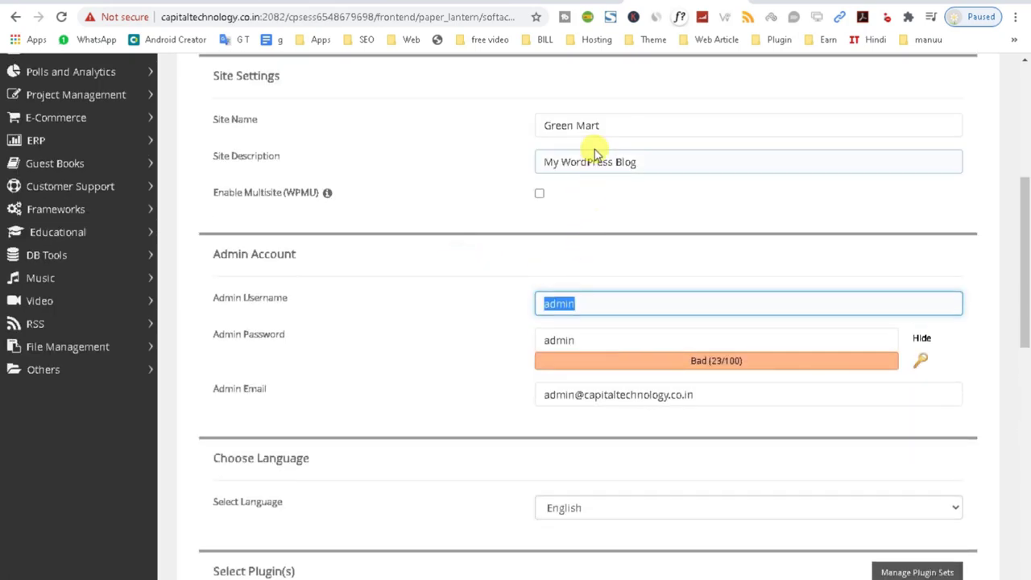
scroll(591, 141, "up", 3)
double_click(881, 225)
key("ctrl+c")
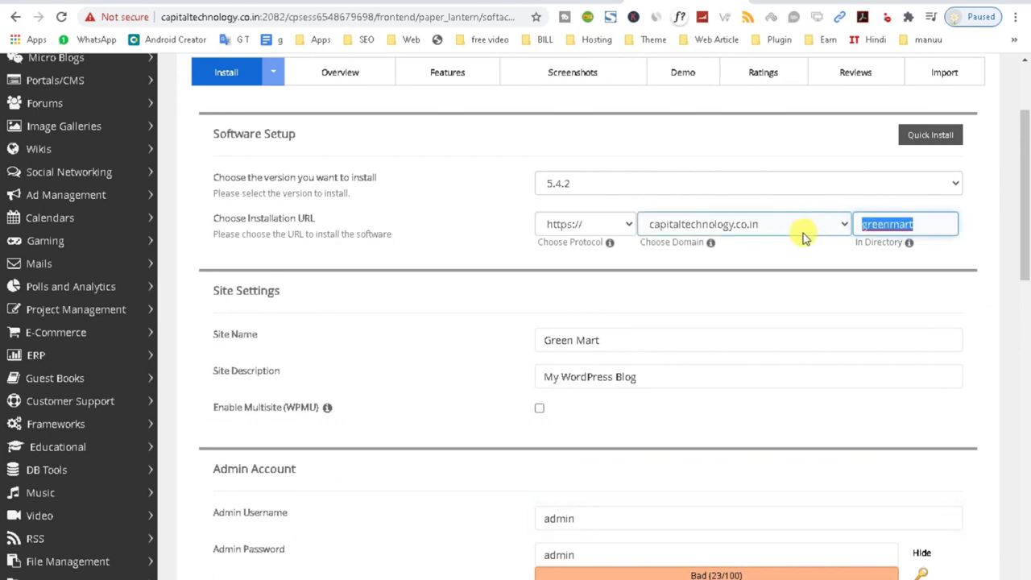
scroll(805, 172, "down", 3)
double_click(588, 305)
key("ctrl+v")
double_click(564, 340)
key("ctrl+v")
Enable the Classic Editor plugin and run the WordPress installation.
scroll(449, 383, "down", 4)
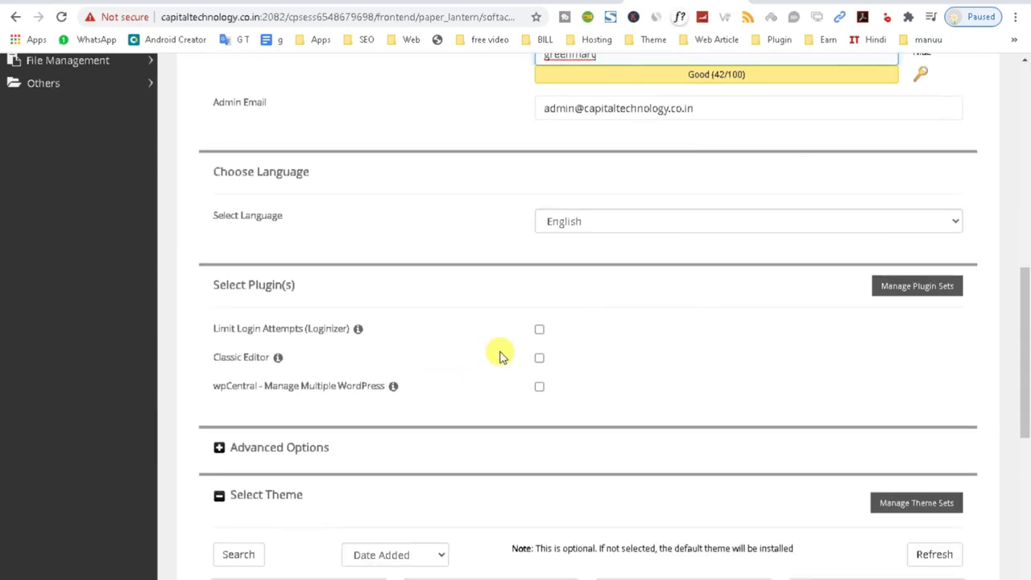
left_click(538, 359)
scroll(361, 368, "down", 6)
left_click(606, 501)
left_click(588, 454)
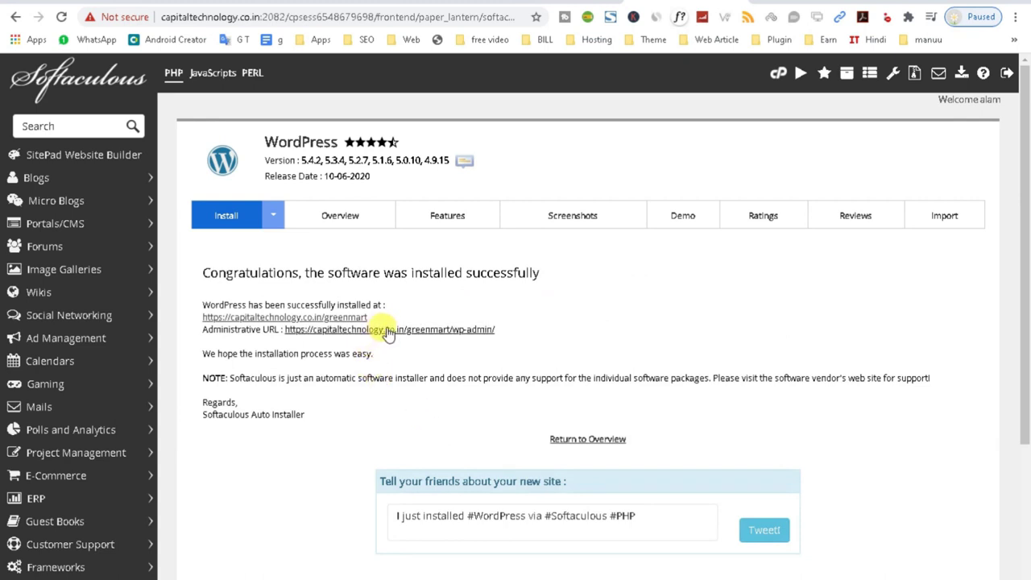
Visit the Green Mart wp-admin dashboard and live front page, then open the Posts list.
left_click(389, 332)
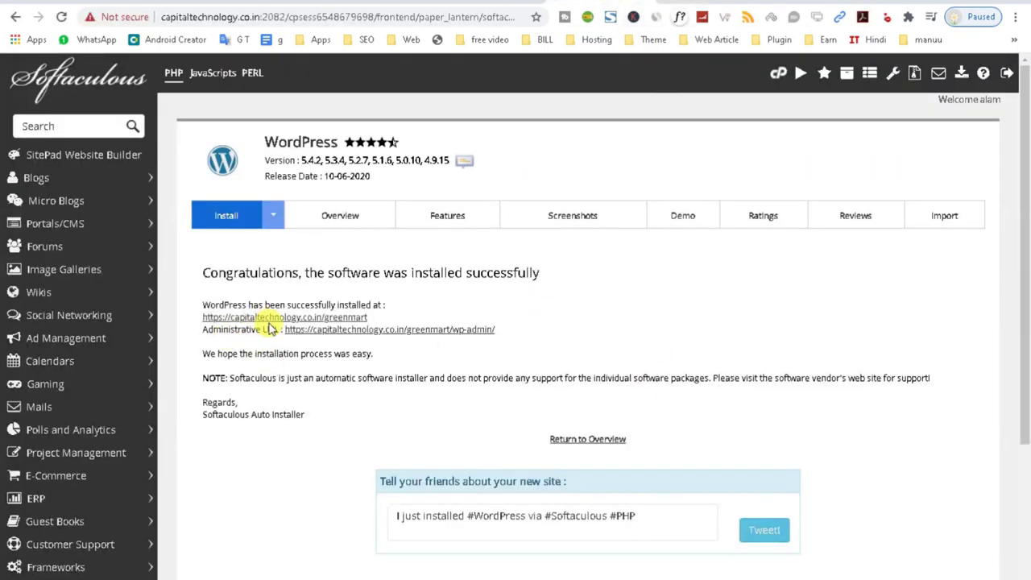
left_click(270, 318)
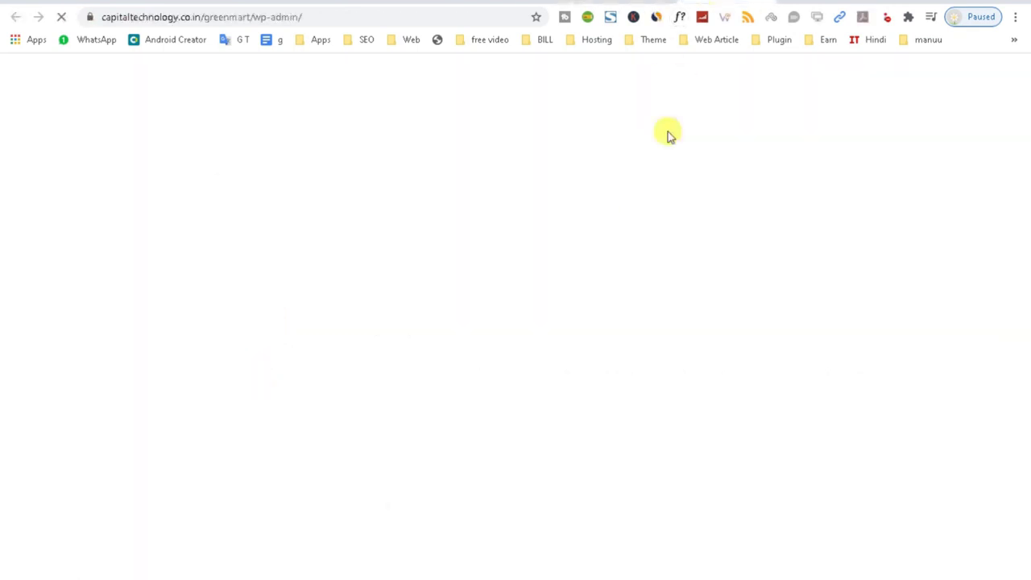
scroll(629, 242, "down", 3)
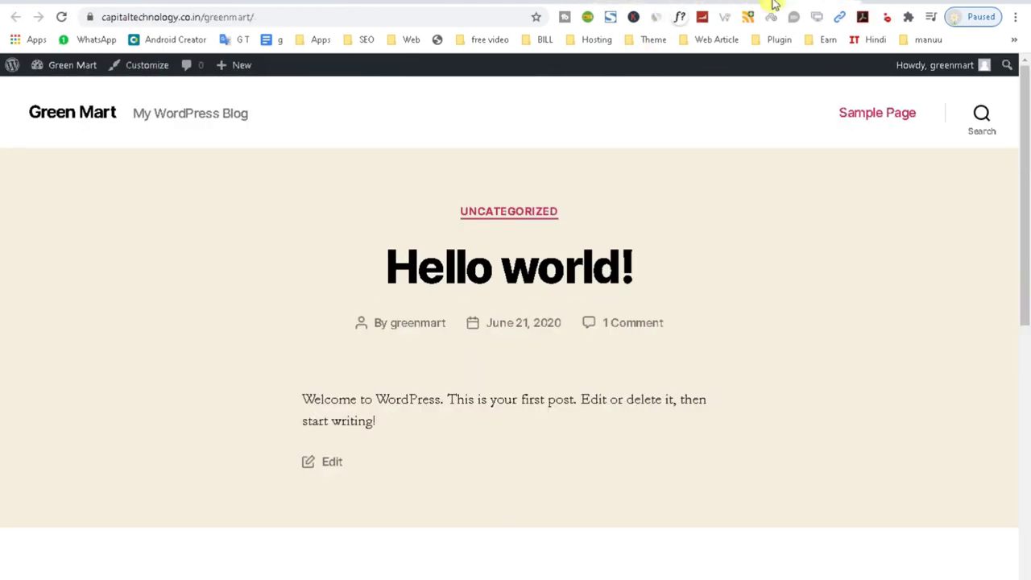
scroll(585, 327, "down", 5)
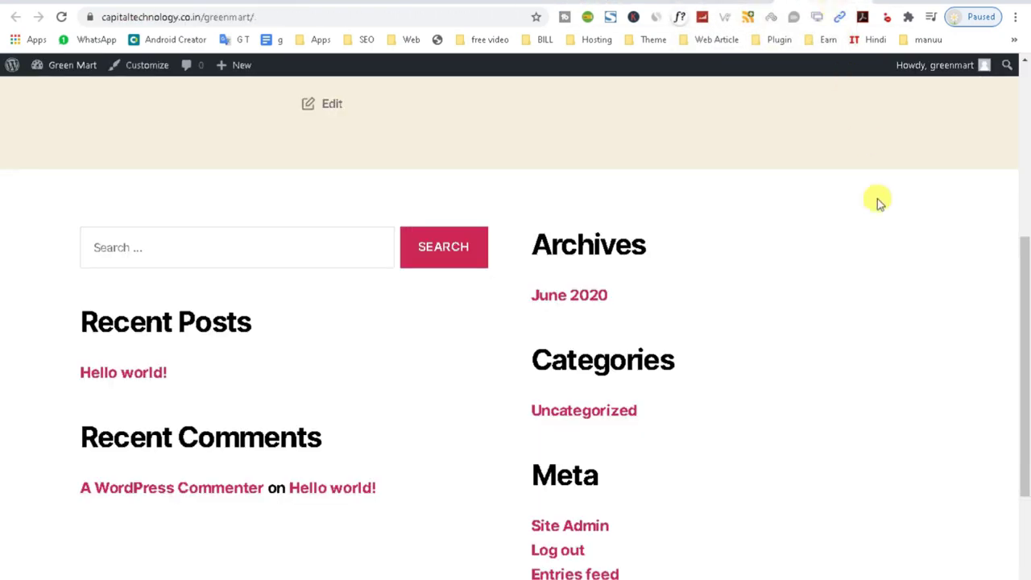
scroll(646, 315, "down", 3)
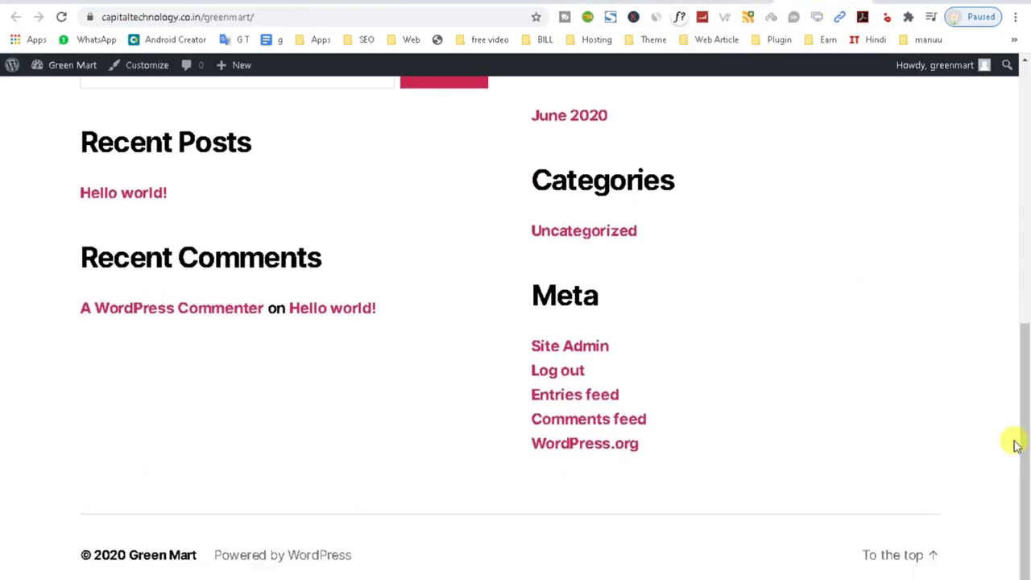
left_click_drag(1024, 499, 1013, 166)
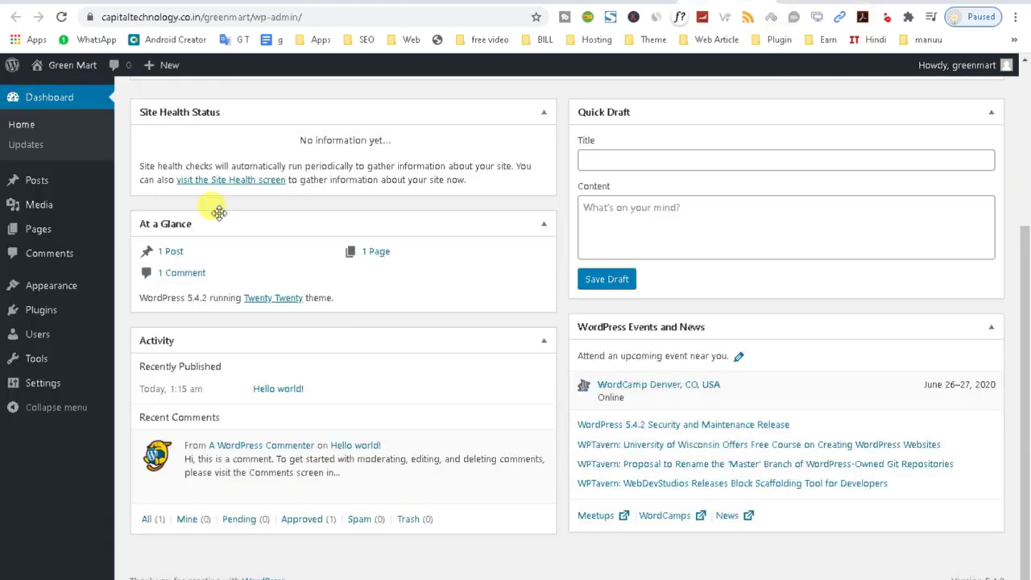
left_click(41, 179)
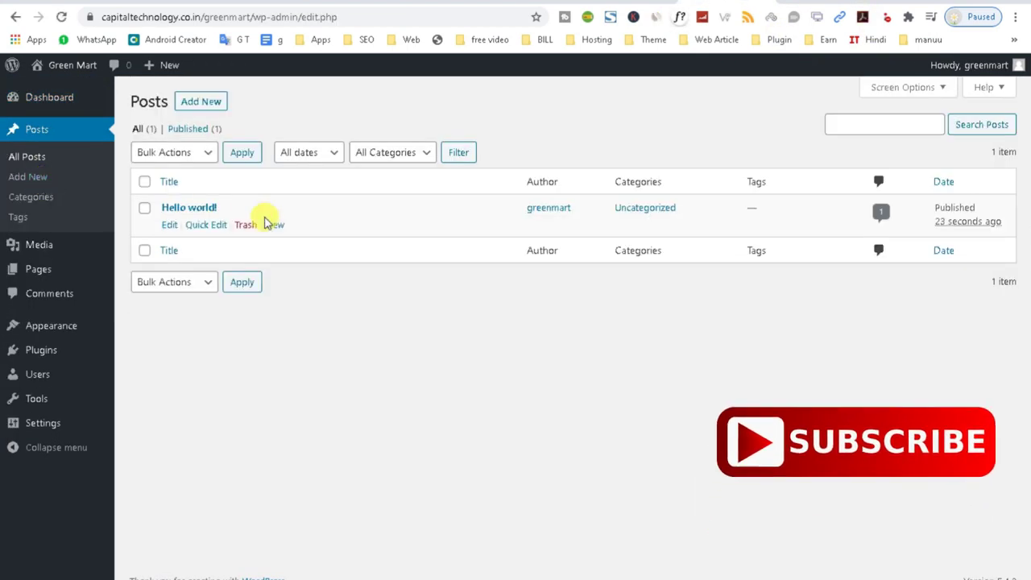
Trash the Hello world post and the Sample Page.
left_click(246, 225)
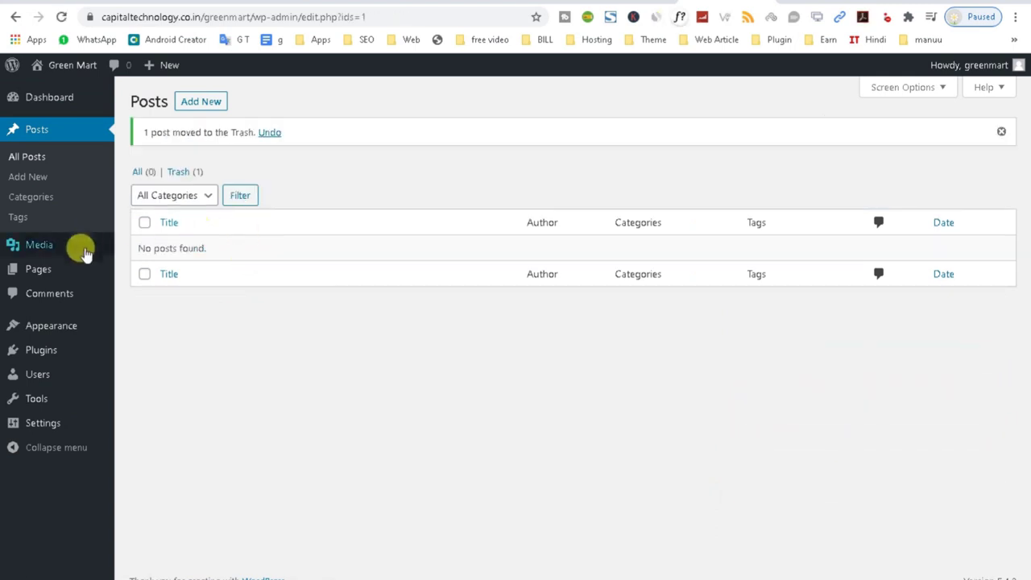
mouse_move(38, 274)
mouse_move(248, 270)
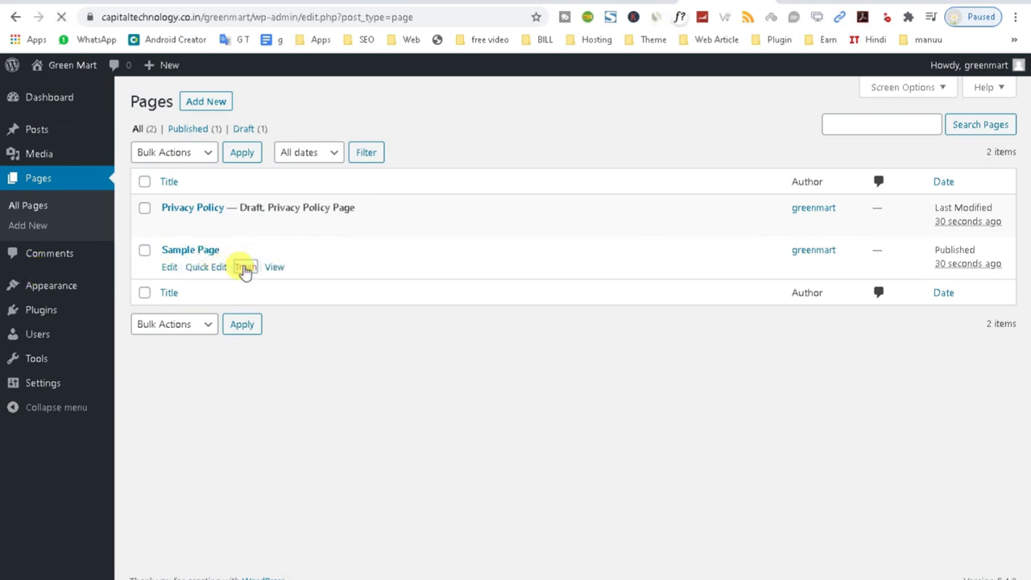
mouse_move(69, 287)
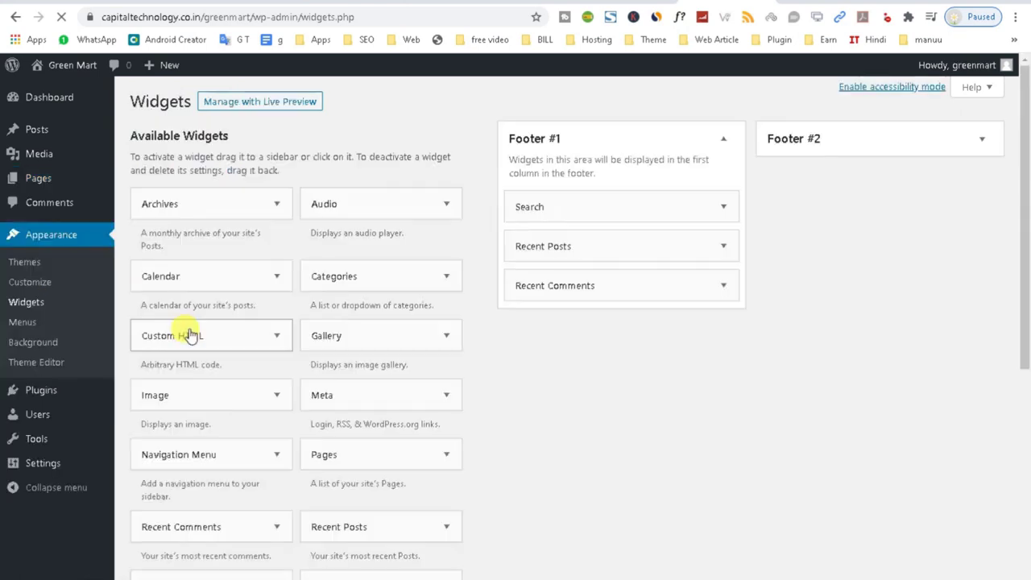
Drag all default widgets out of Footer #1 and Footer #2, then preview the bare front page.
left_click_drag(617, 267, 319, 200)
left_click_drag(623, 204, 369, 219)
left_click(794, 144)
left_click_drag(856, 205, 704, 172)
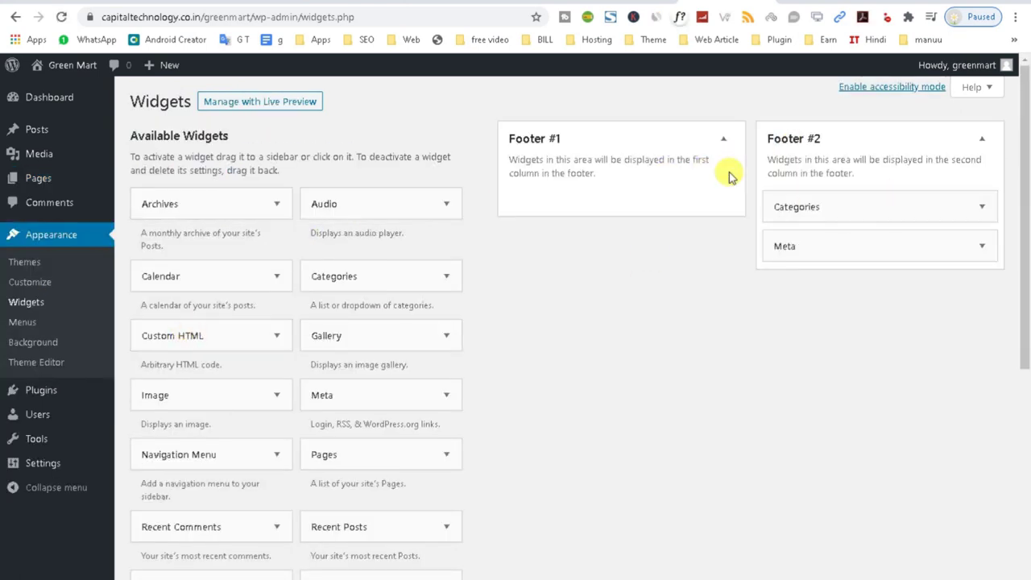
left_click_drag(757, 196, 142, 294)
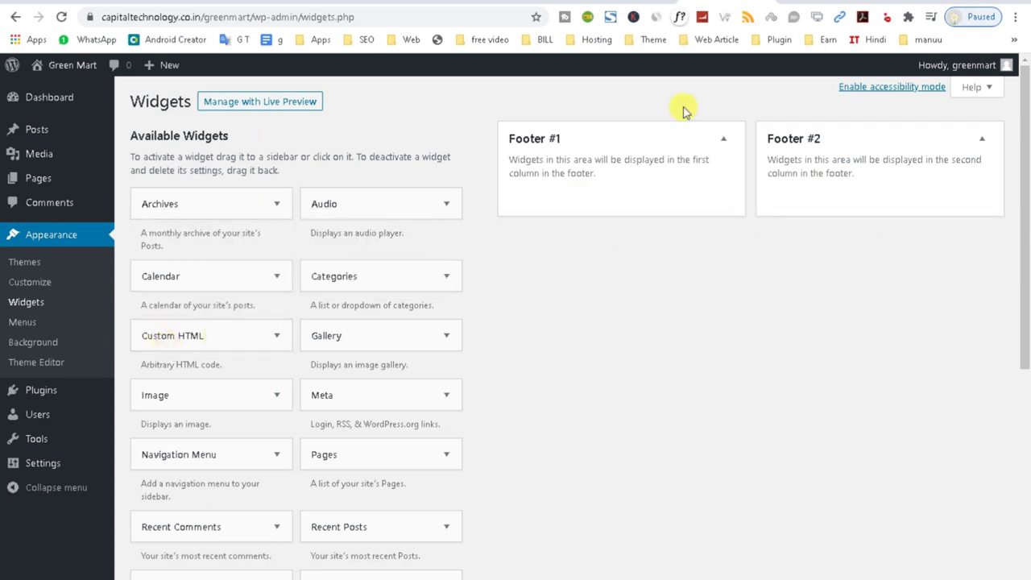
left_click(72, 64)
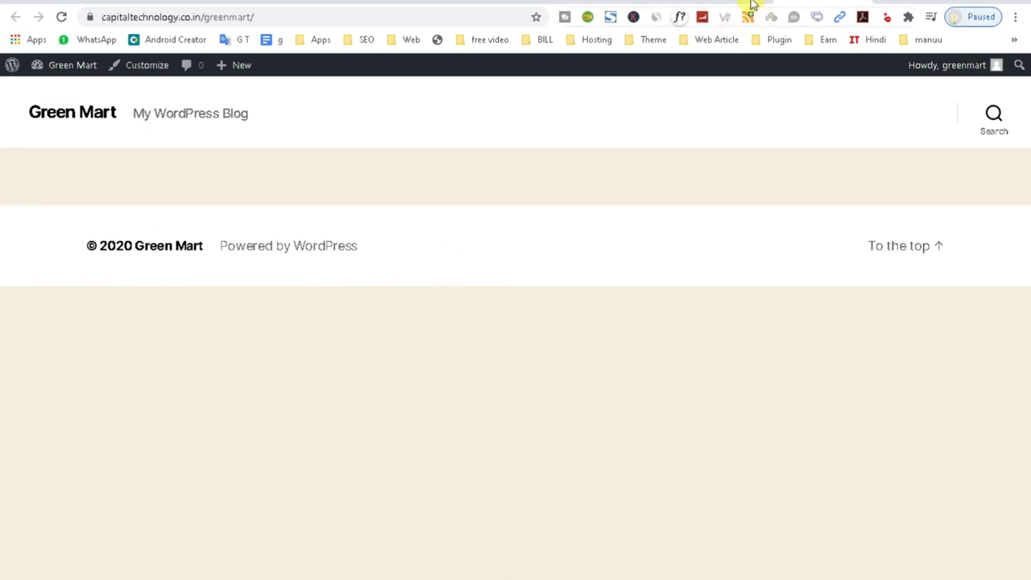
key("alt+Left")
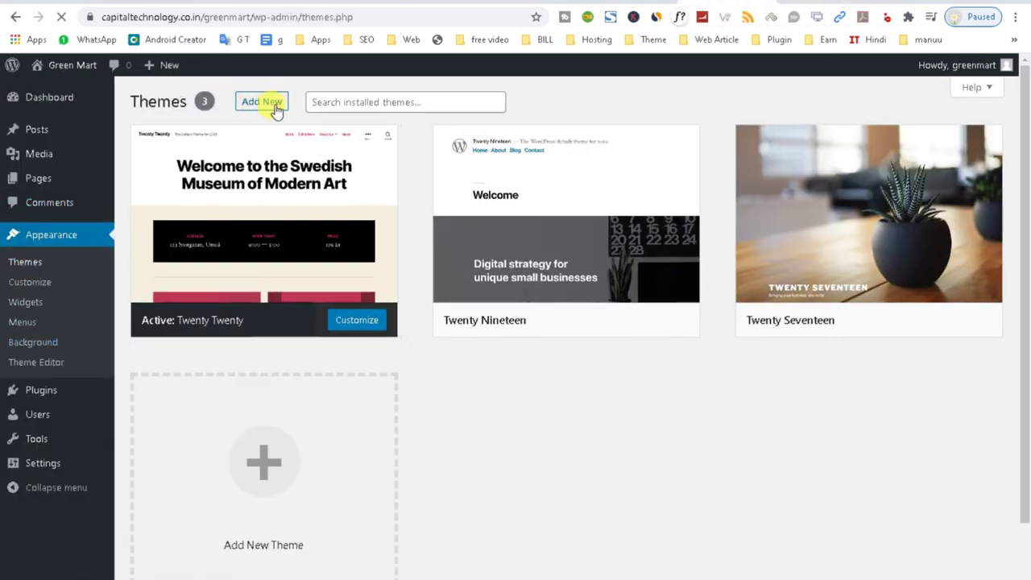
Reach the Add Themes upload form and bring up the file chooser for a theme zip.
left_click(262, 103)
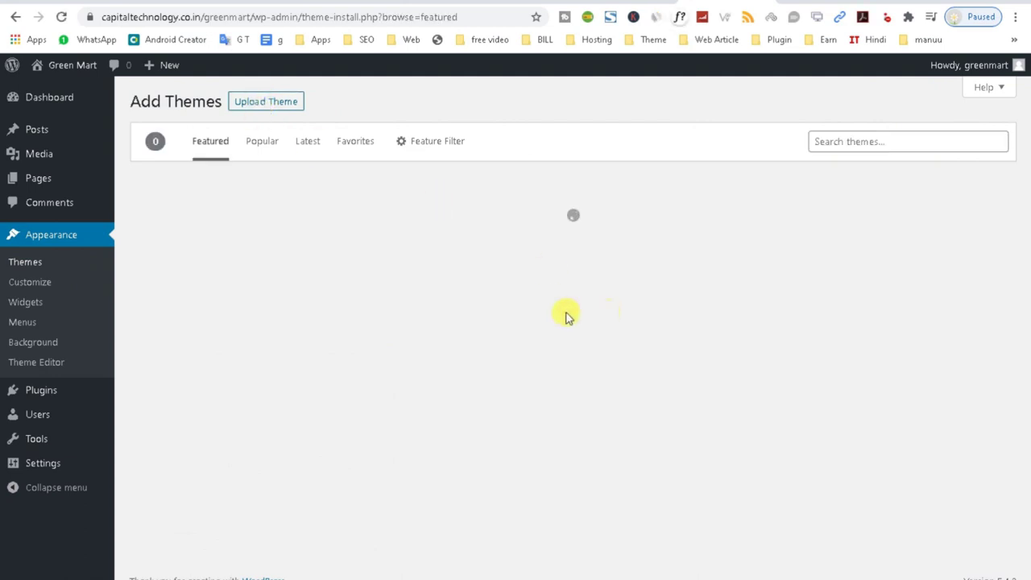
left_click(266, 105)
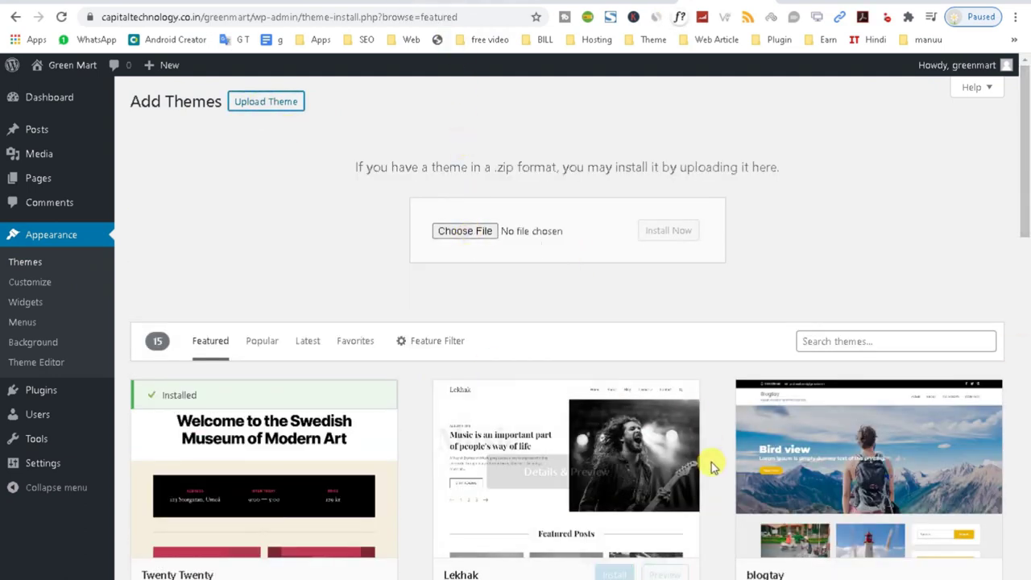
left_click(242, 3)
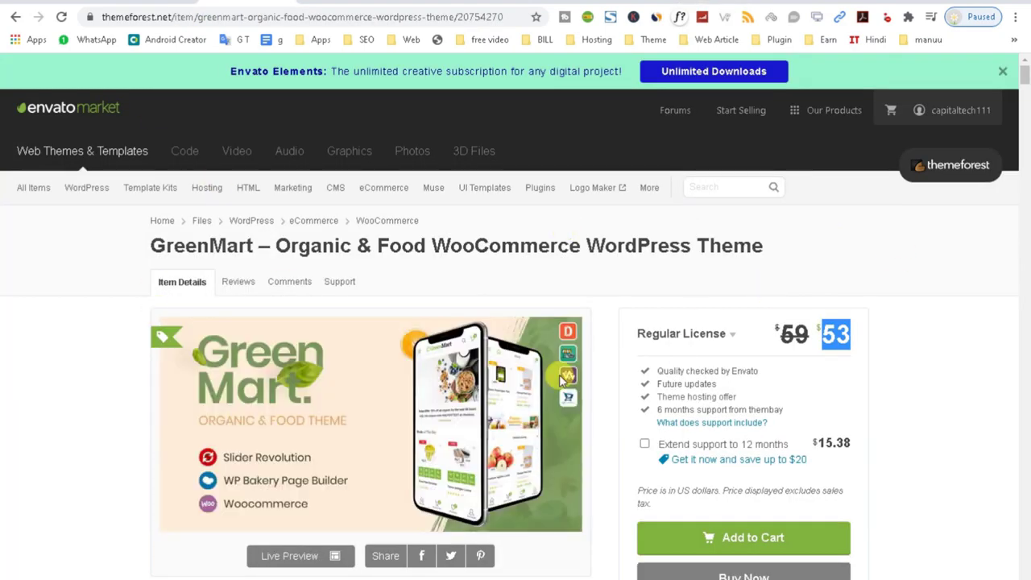
scroll(562, 379, "down", 4)
scroll(559, 430, "up", 4)
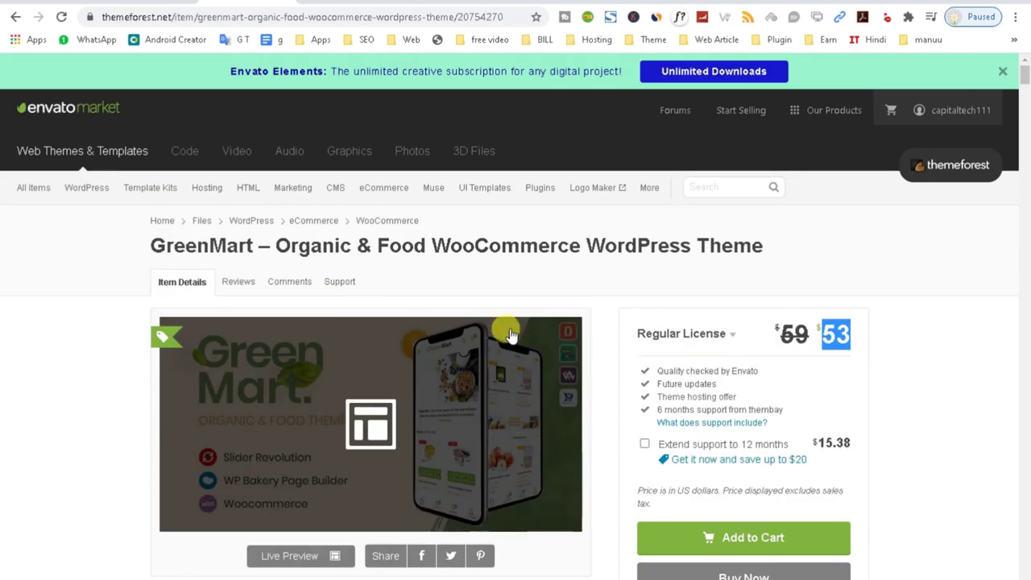
key("ctrl+Tab")
left_click(467, 232)
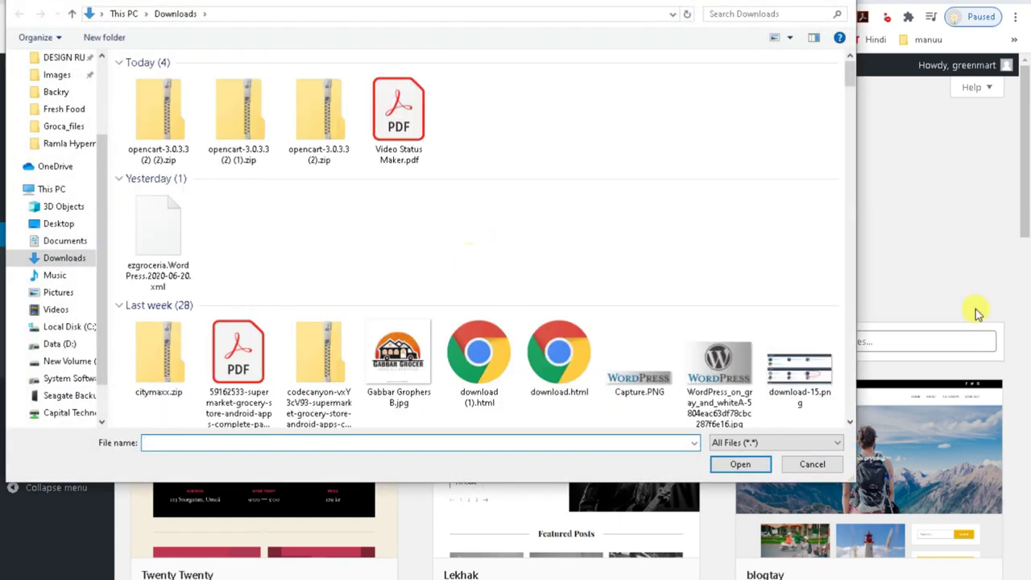
Browse to D:\Web\theme file\CMS Themes\wordpress themes in the file dialog.
scroll(102, 379, "down", 1)
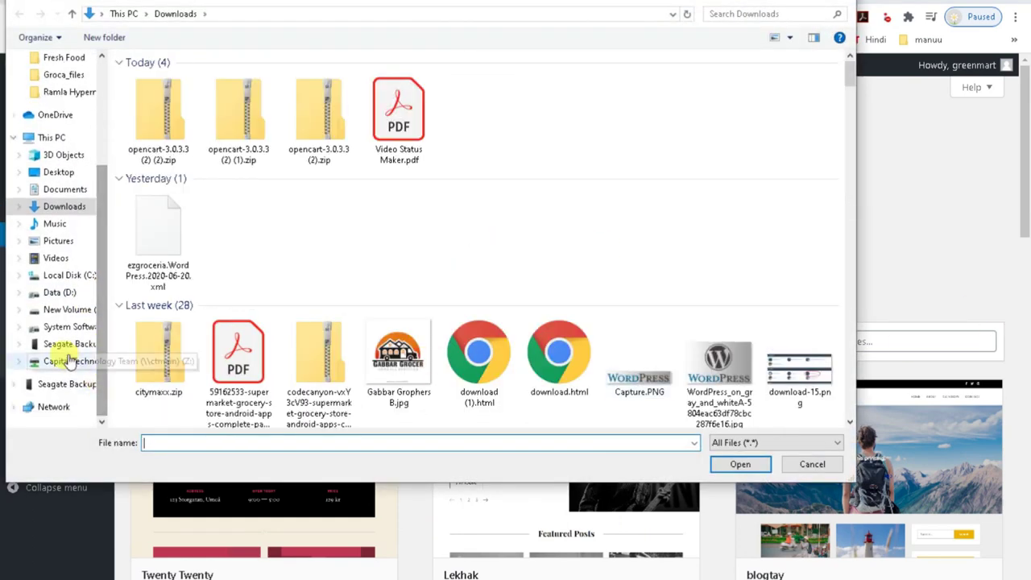
left_click(71, 295)
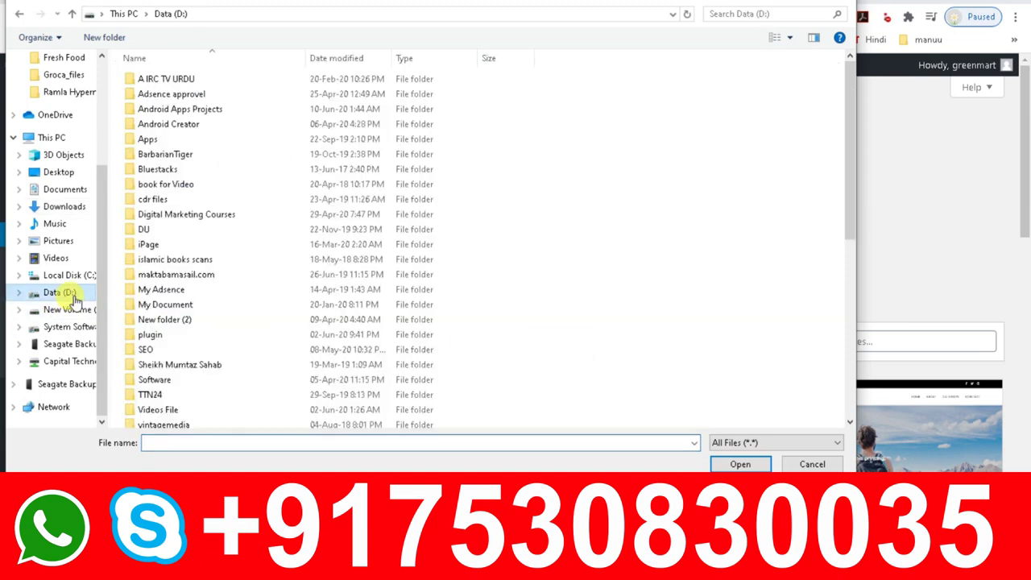
scroll(459, 373, "down", 2)
double_click(170, 364)
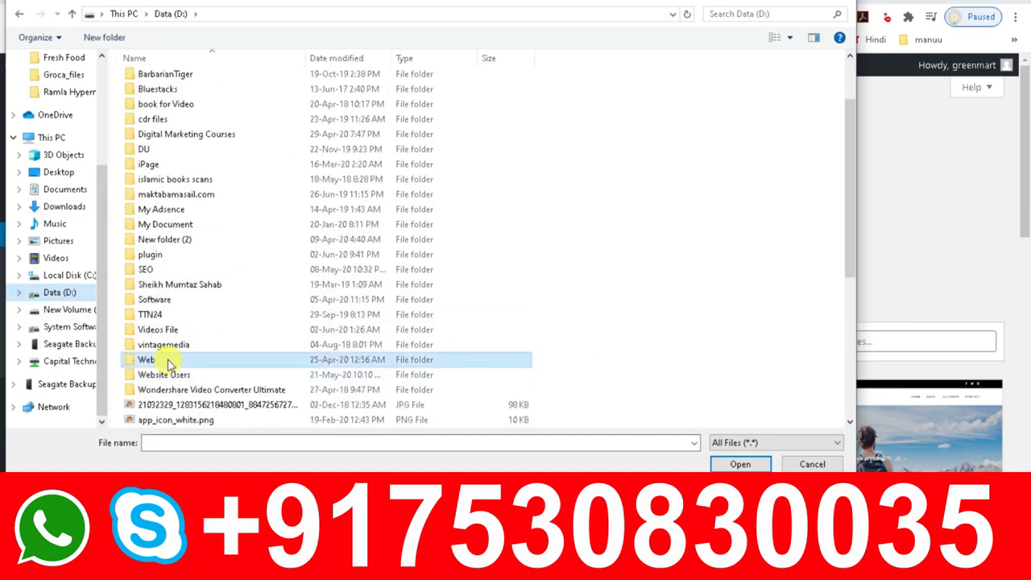
scroll(340, 416, "down", 4)
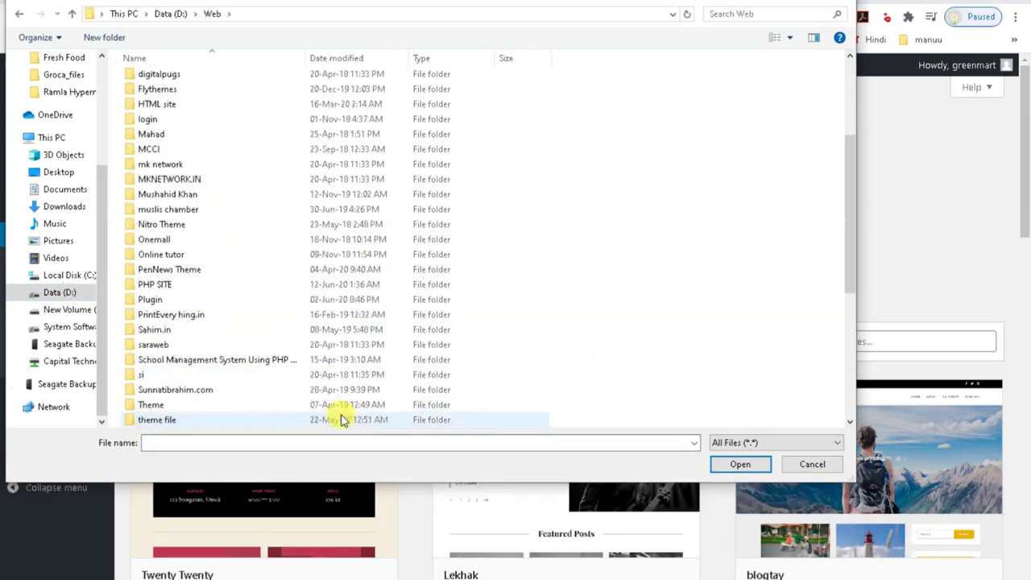
scroll(212, 366, "down", 1)
double_click(184, 376)
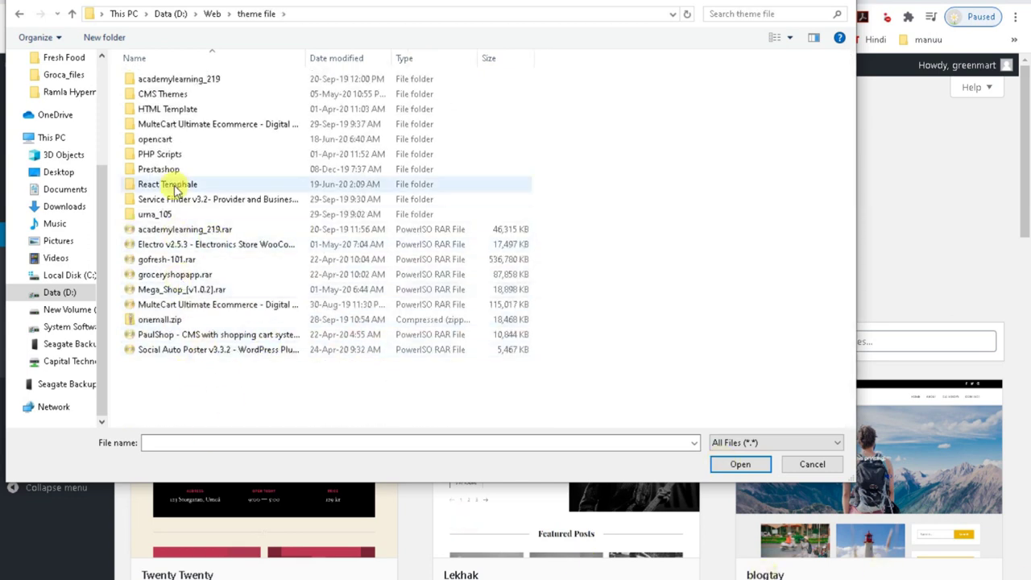
double_click(184, 94)
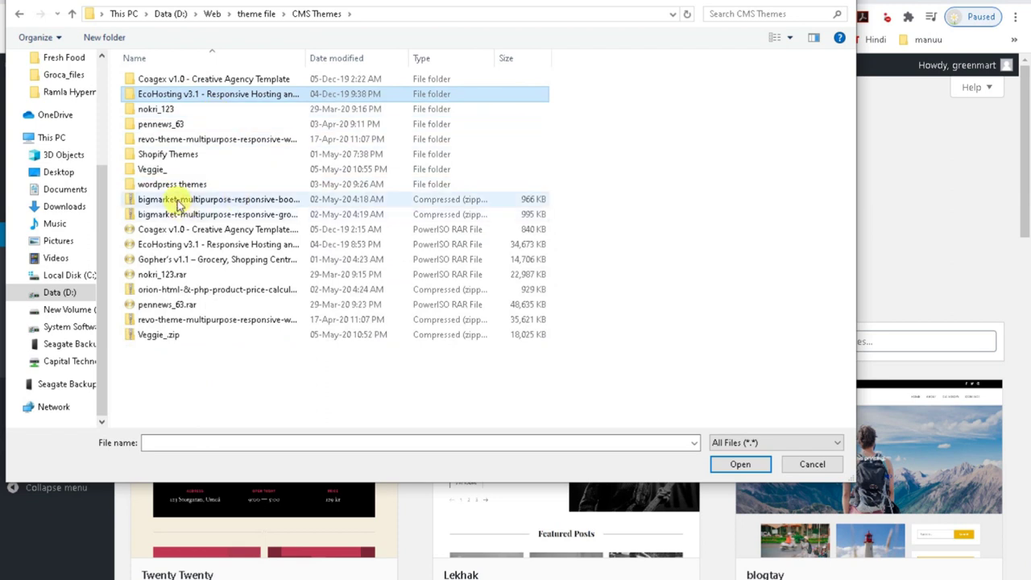
double_click(173, 184)
From Grocery\greenmart_223\greenmart_223\Theme, choose greenmart.zip for upload.
double_click(202, 84)
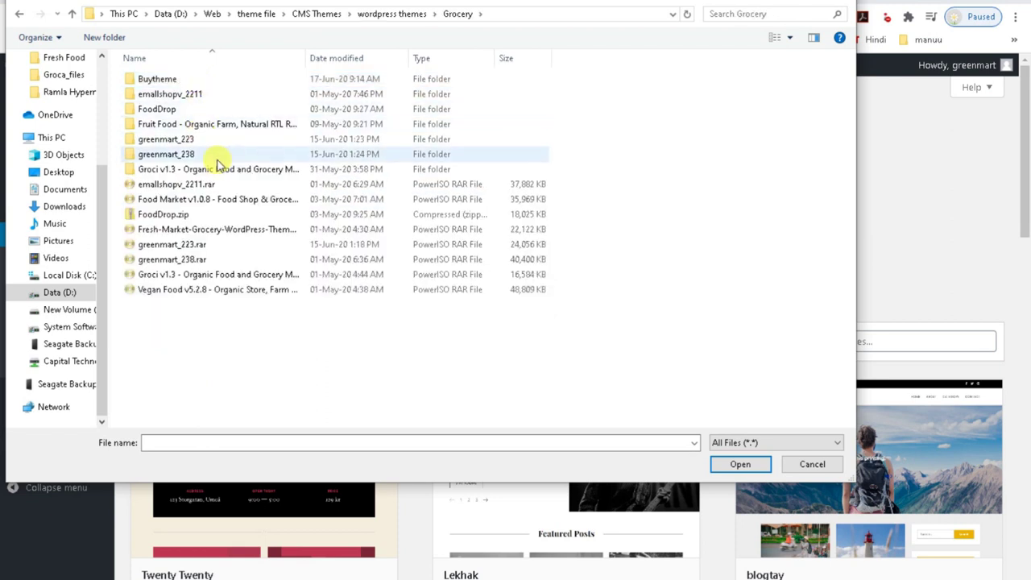
double_click(197, 137)
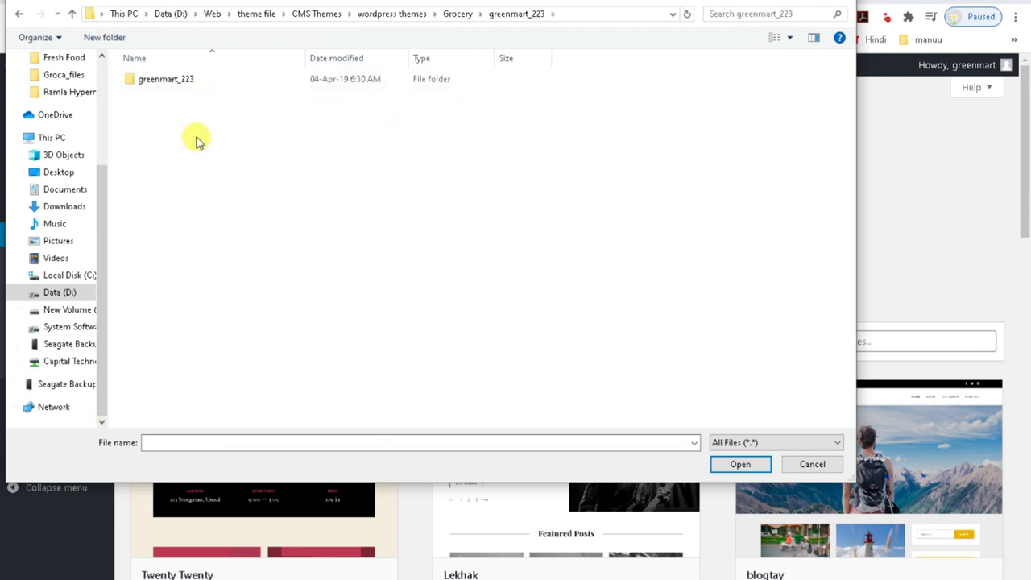
left_click(169, 86)
double_click(170, 84)
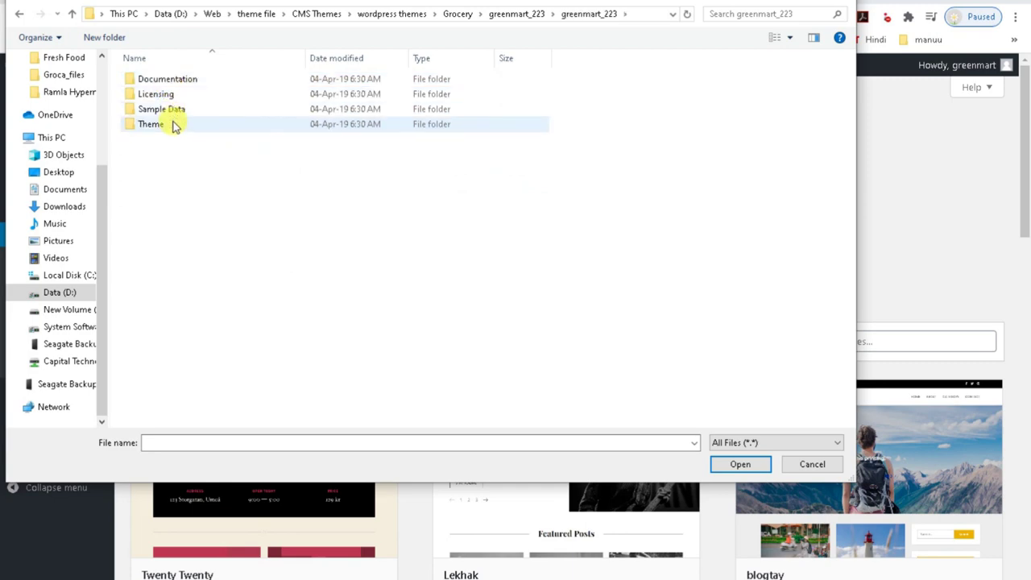
double_click(175, 127)
left_click(196, 87)
left_click(737, 464)
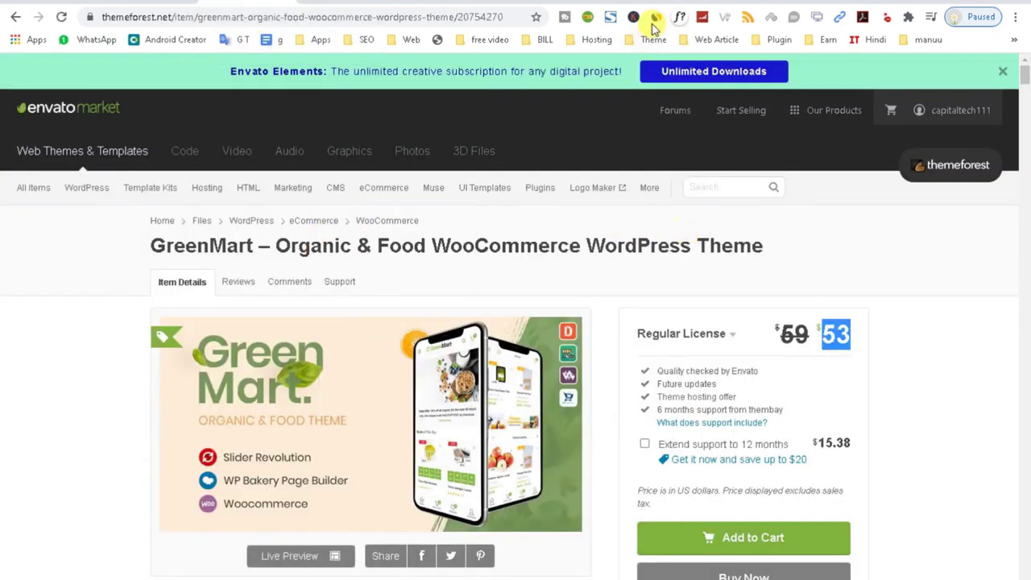
Look in on the WordPress upload, then mark the 1,672 Sales and 441 Comments figures.
left_click(692, 2)
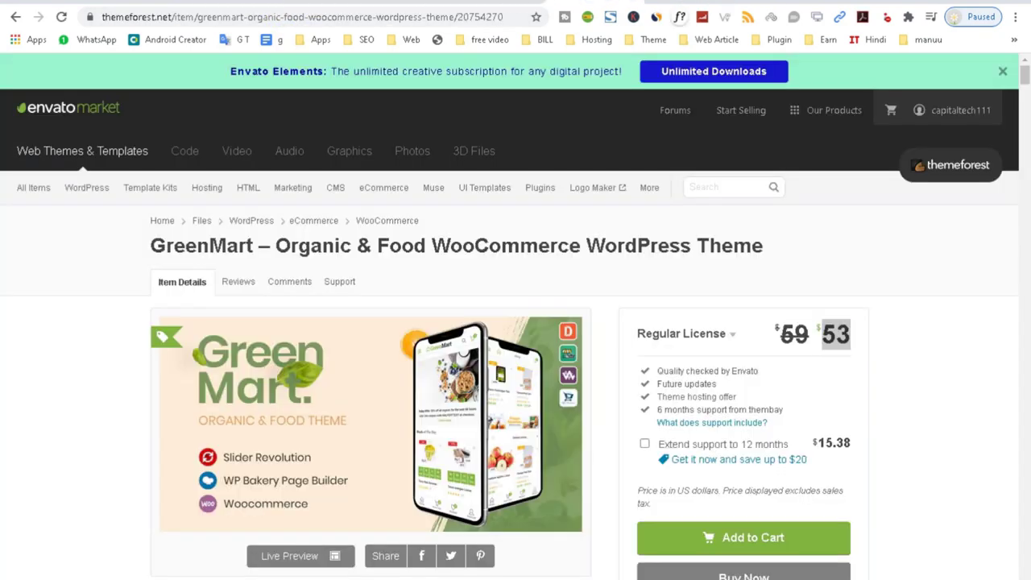
scroll(426, 341, "down", 13)
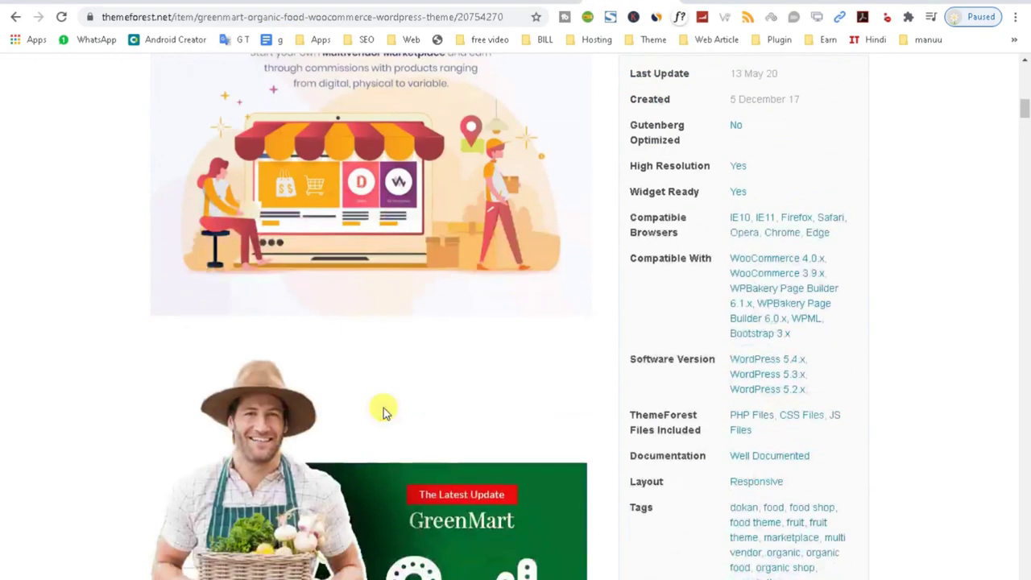
scroll(239, 236, "up", 2)
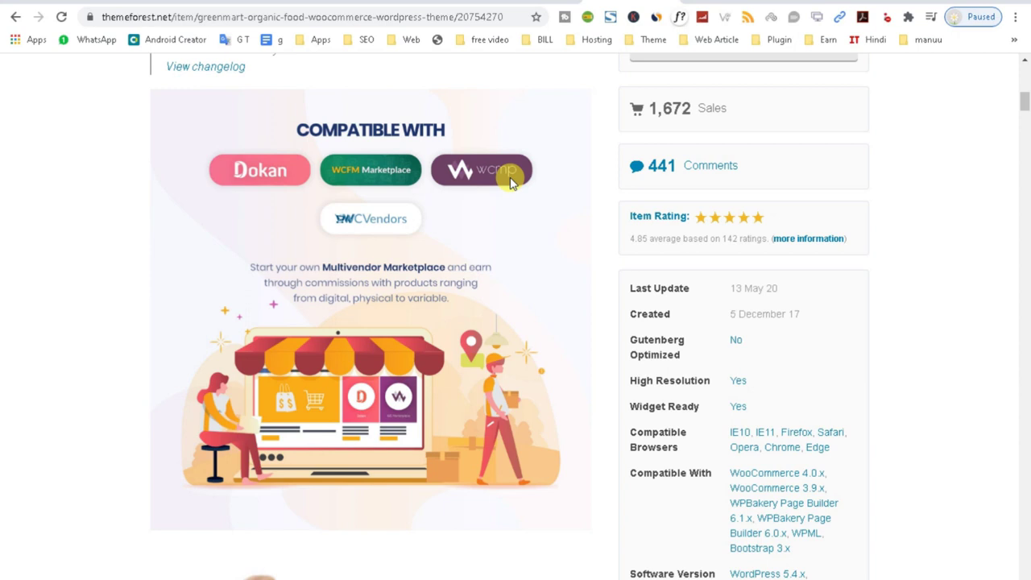
left_click_drag(737, 110, 644, 100)
left_click_drag(750, 168, 633, 165)
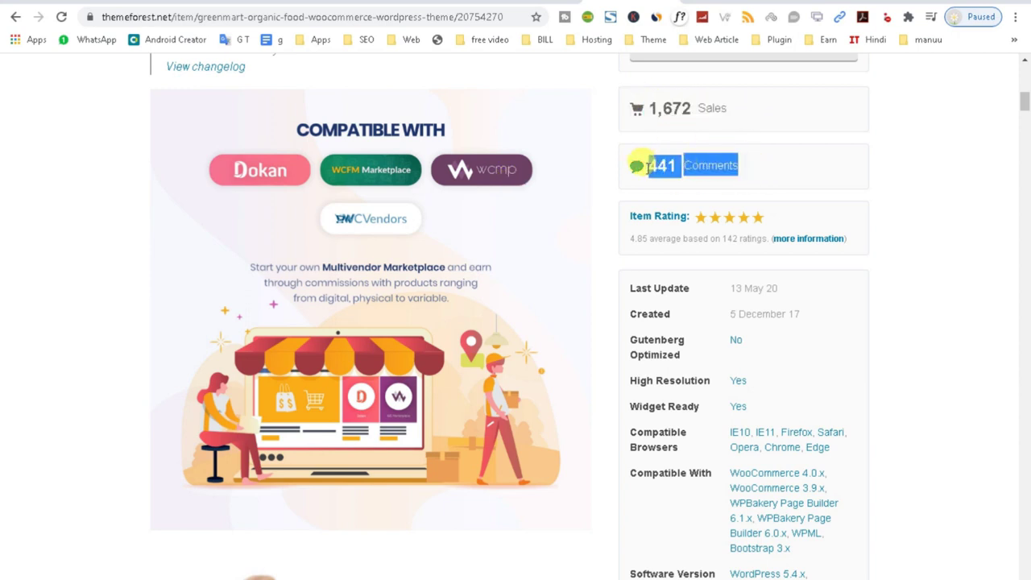
Scroll the ThemeForest page down to the Multi-Header Styles previews and return to WordPress.
scroll(570, 313, "down", 15)
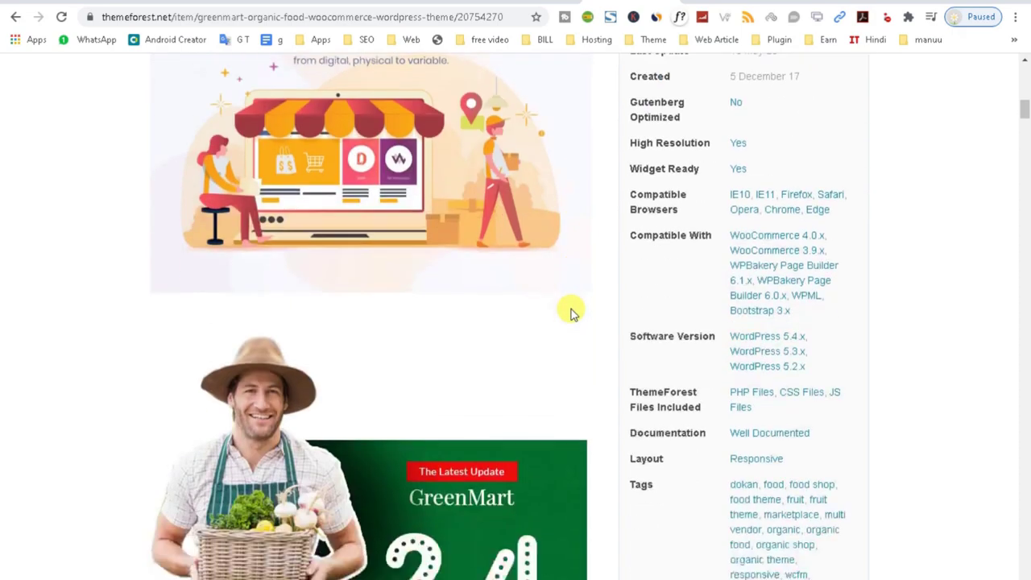
scroll(453, 323, "down", 9)
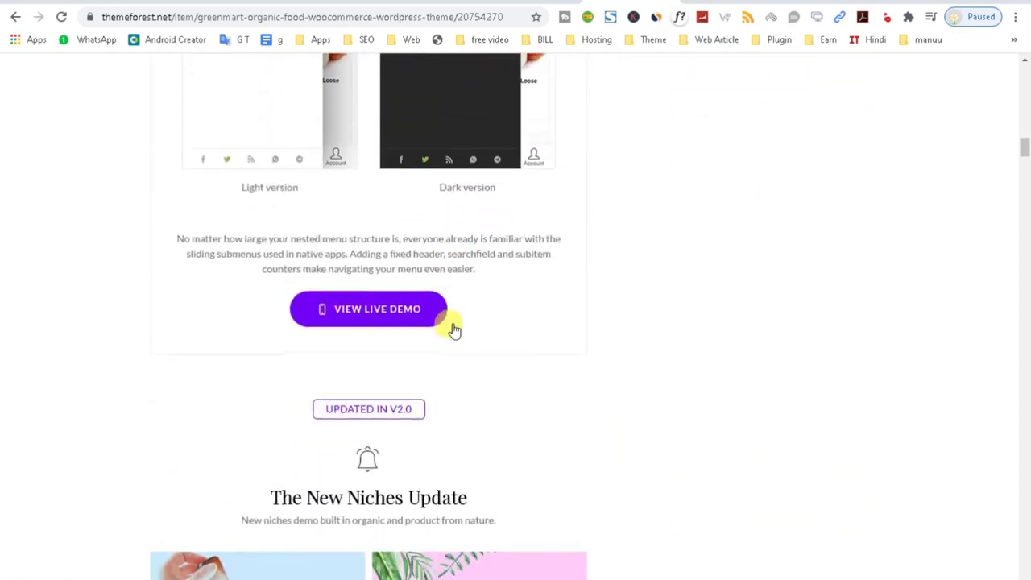
scroll(453, 348, "down", 15)
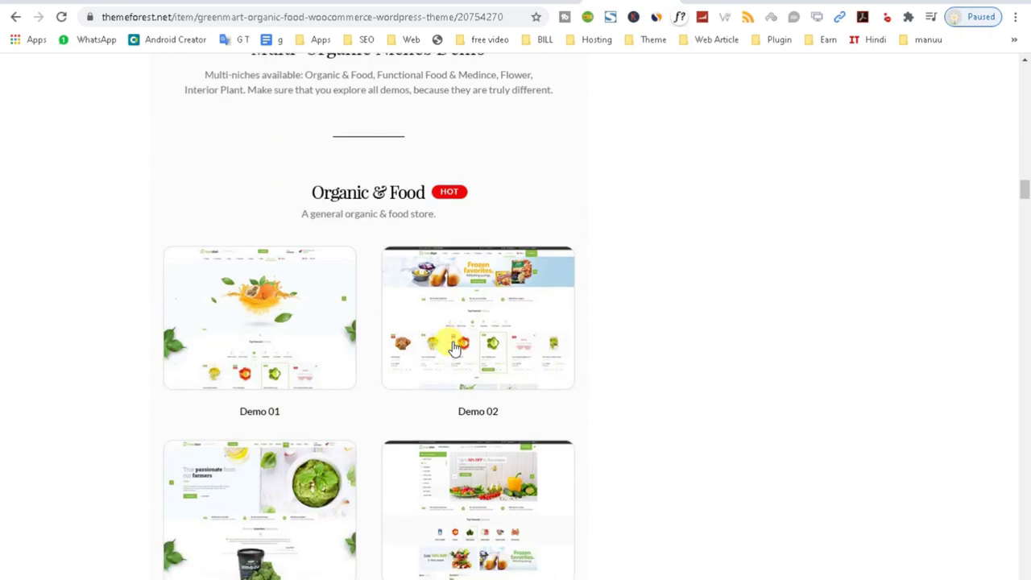
scroll(453, 348, "down", 15)
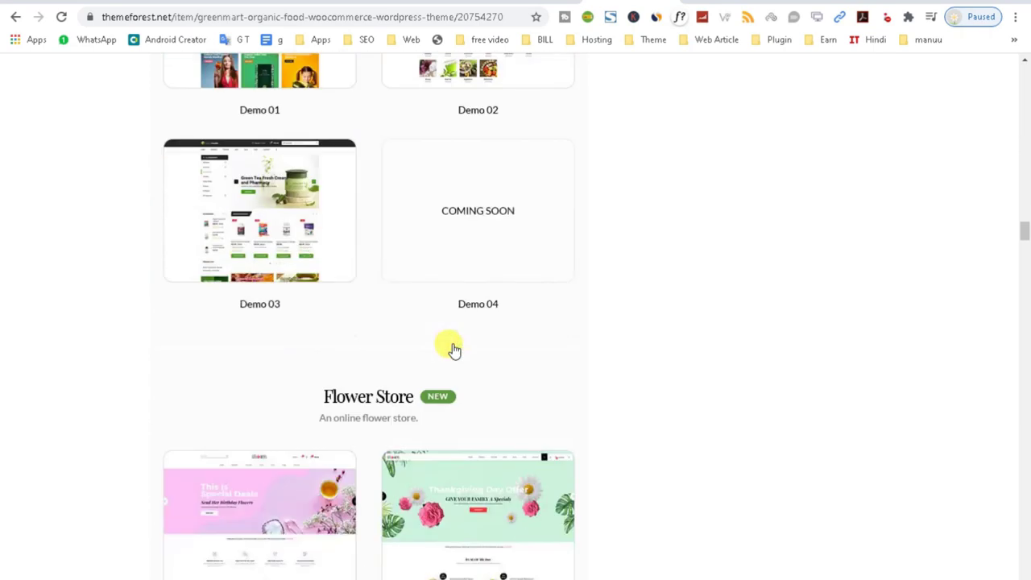
scroll(453, 390, "down", 9)
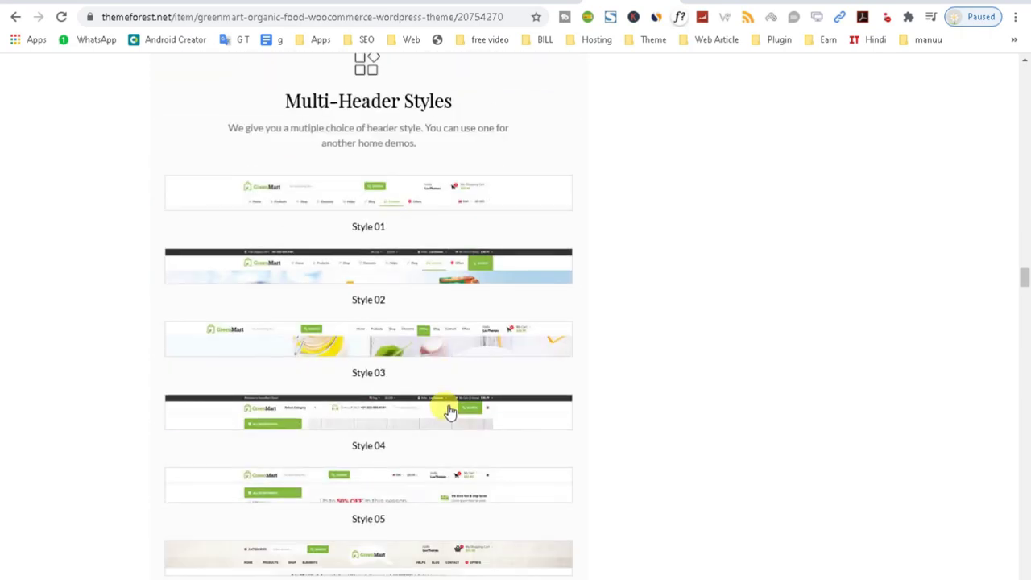
left_click(685, 1)
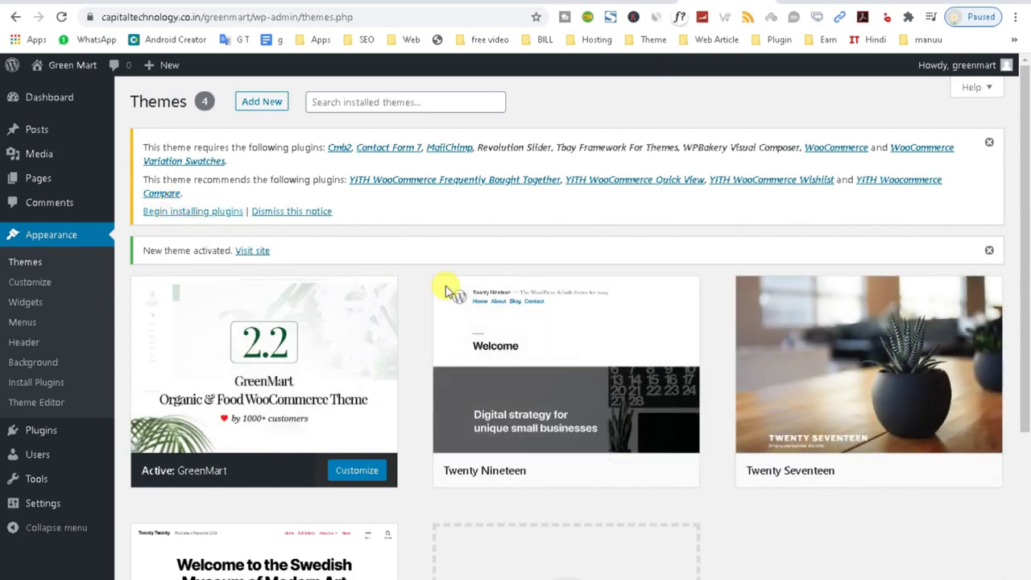
Delete the Twenty Nineteen, Twenty Seventeen and Twenty Twenty themes.
left_click(651, 401)
left_click(977, 560)
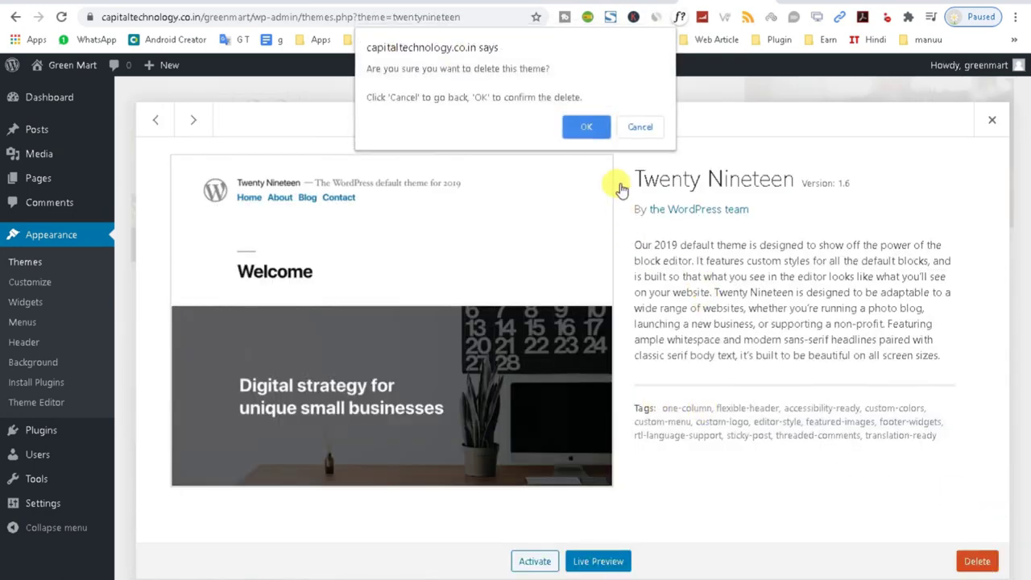
left_click(592, 126)
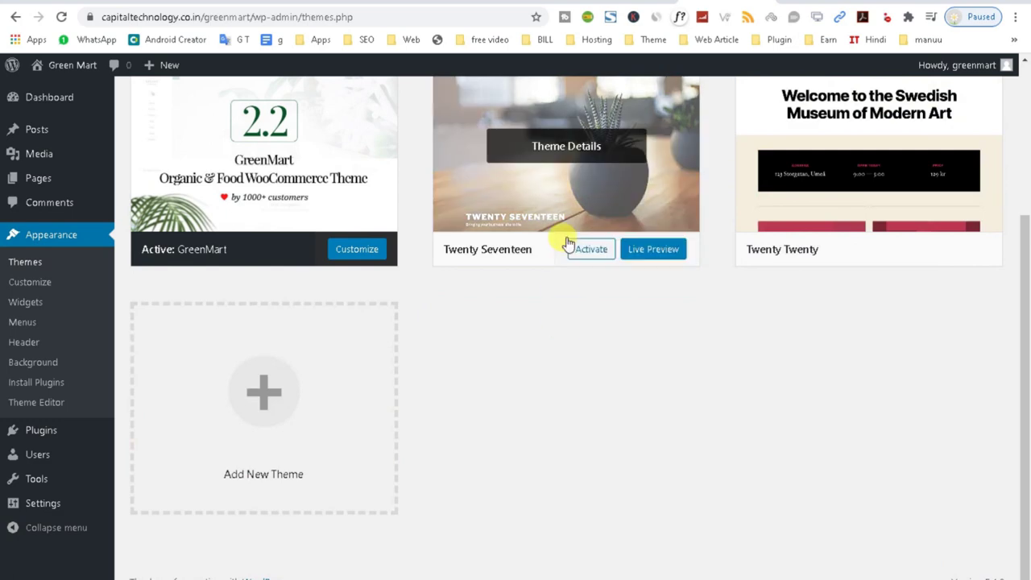
left_click(568, 251)
left_click(977, 560)
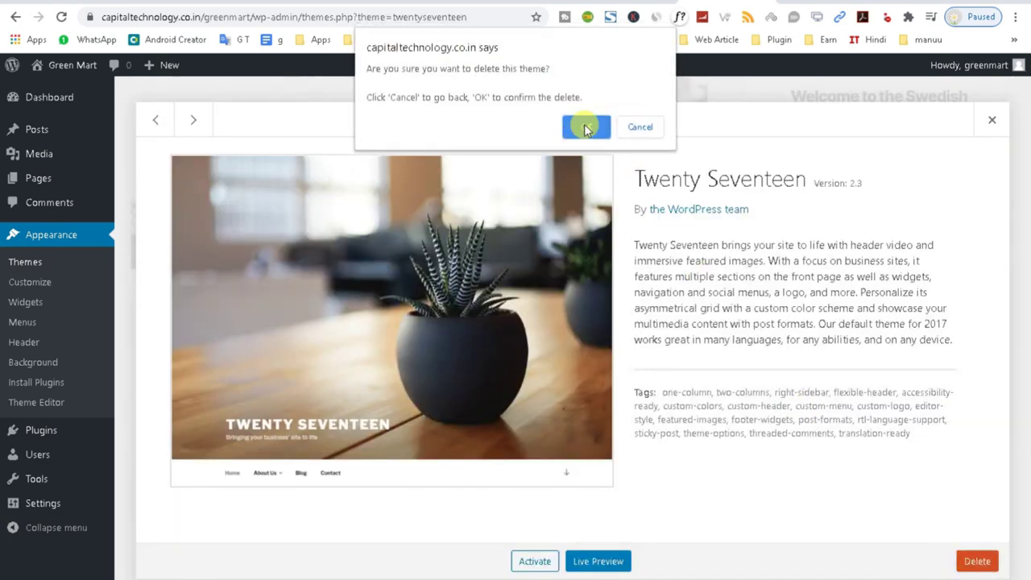
left_click(585, 127)
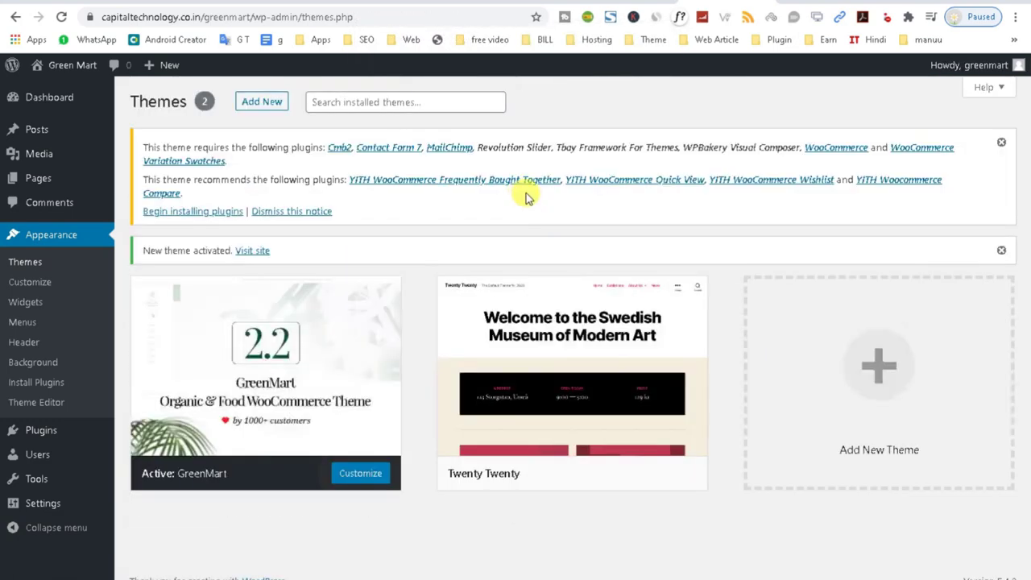
left_click(580, 379)
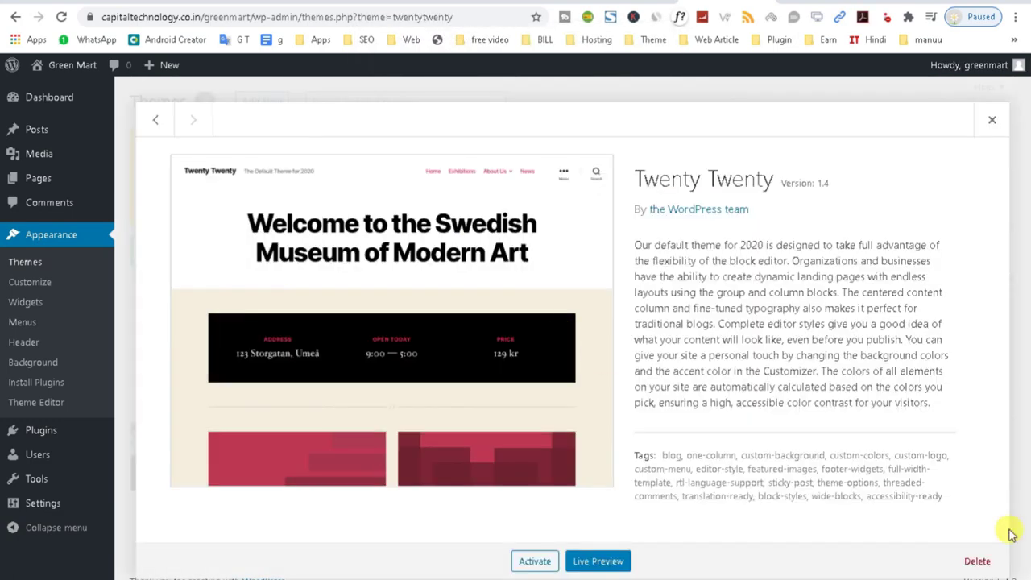
left_click(977, 561)
left_click(586, 127)
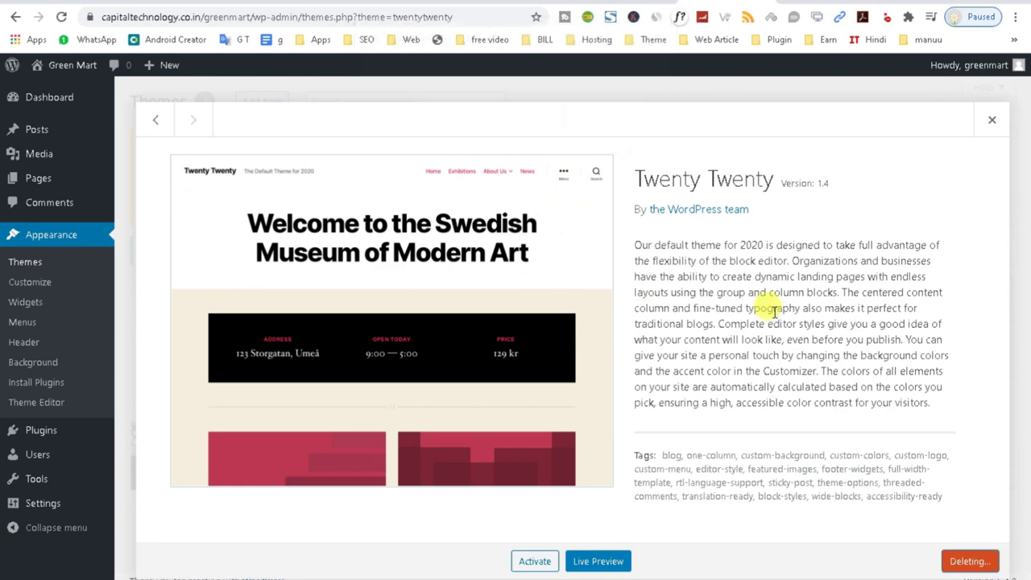
Select all required plugins and bulk-install them.
scroll(425, 311, "up", 2)
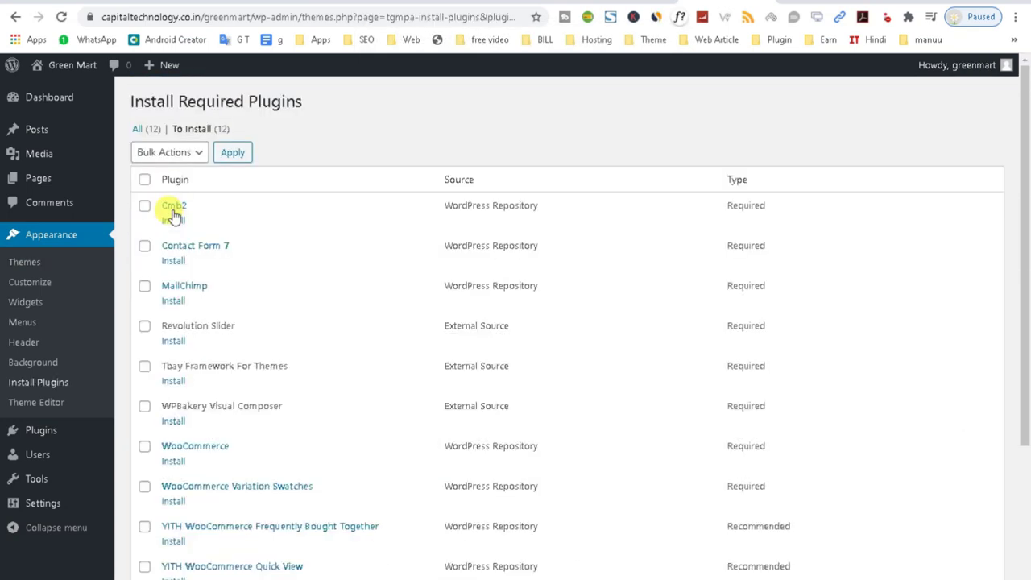
left_click(144, 179)
left_click(169, 153)
left_click(173, 186)
left_click(233, 152)
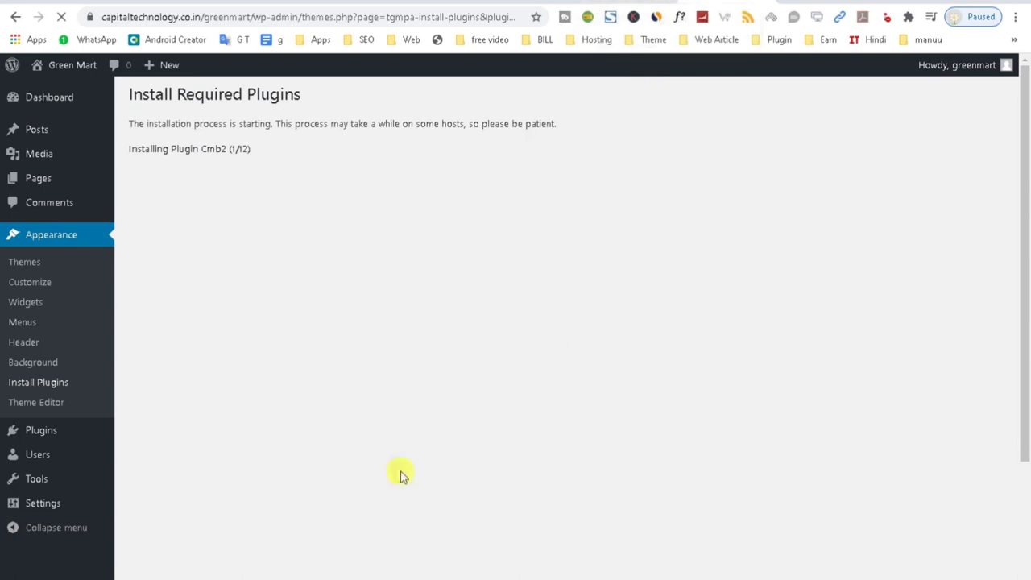
scroll(449, 306, "down", 10)
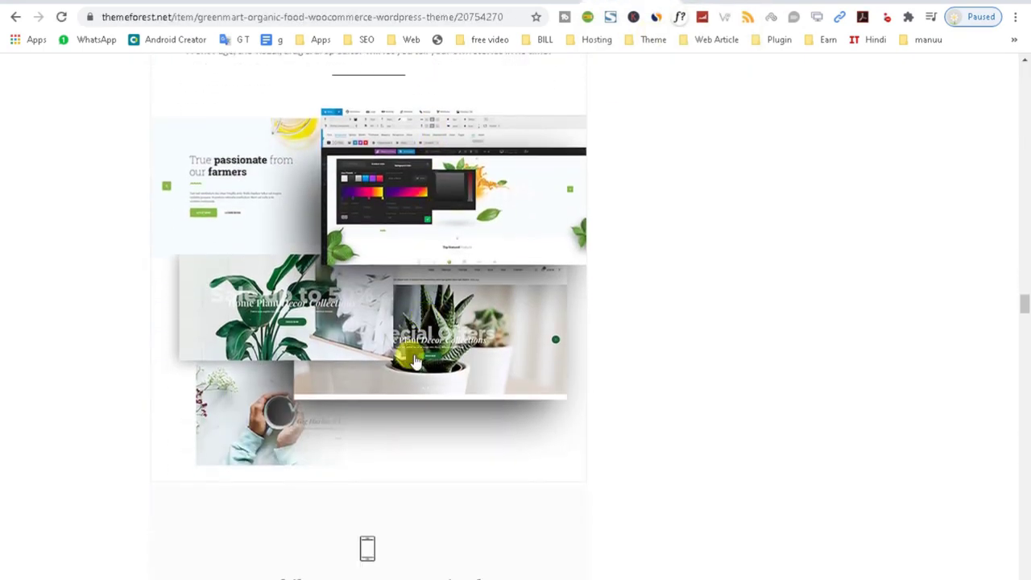
Read the FEATURES list, highlighting Treeview Mobile Menu, Product Quick View and Search Product AJAX.
scroll(411, 384, "down", 15)
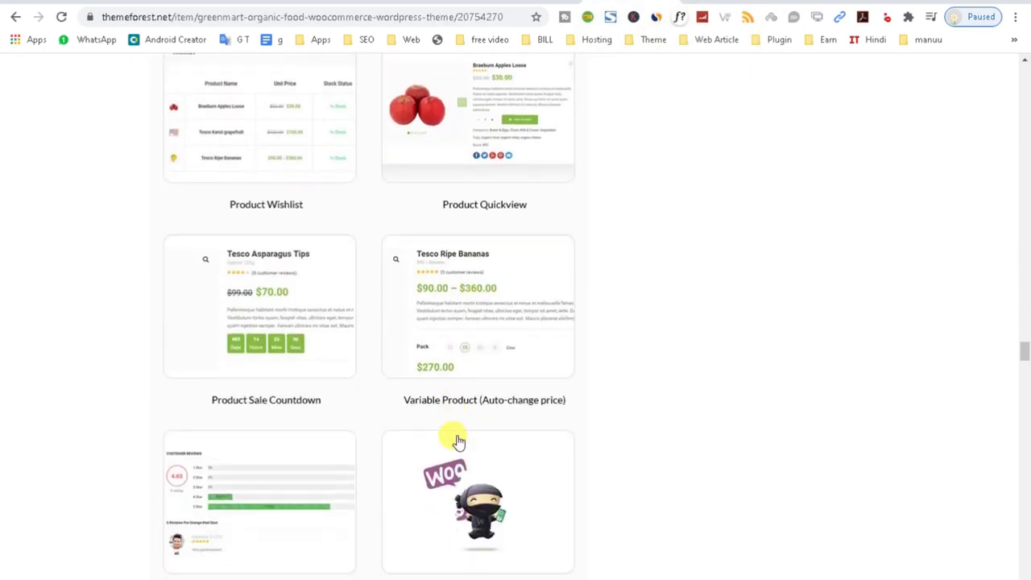
scroll(451, 464, "down", 12)
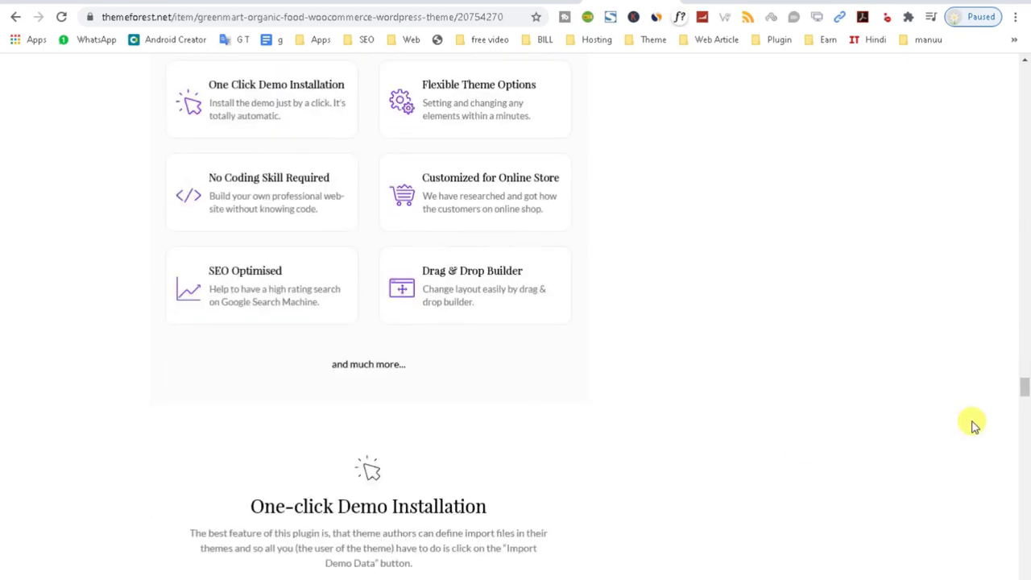
left_click_drag(1024, 393, 1007, 517)
scroll(244, 212, "up", 1)
left_click_drag(186, 146, 300, 171)
left_click_drag(326, 300, 196, 288)
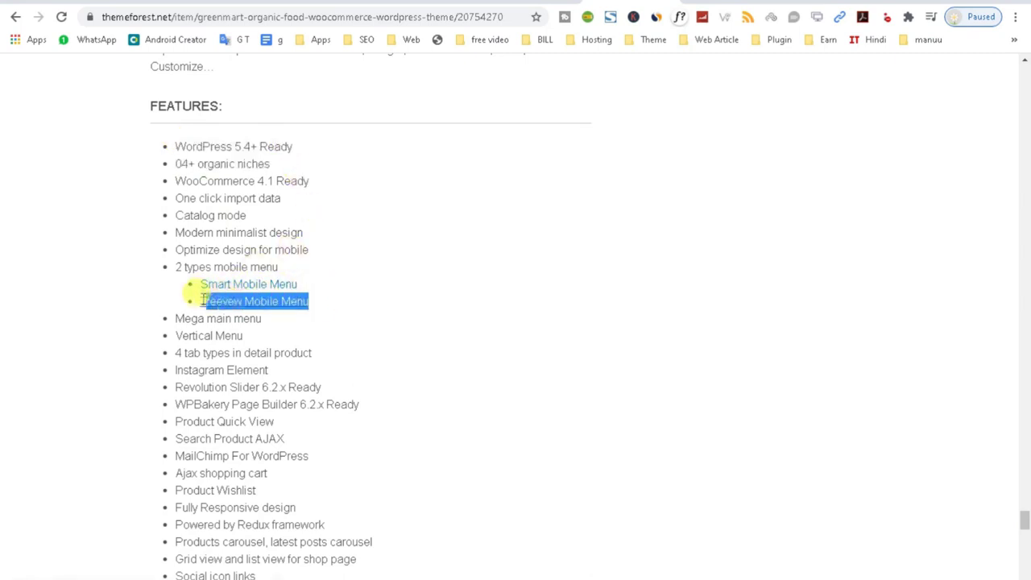
left_click(177, 148)
left_click_drag(177, 148, 322, 154)
left_click_drag(200, 197, 304, 235)
left_click_drag(154, 338, 290, 345)
scroll(287, 349, "down", 4)
left_click_drag(176, 135, 362, 137)
left_click_drag(176, 153, 378, 157)
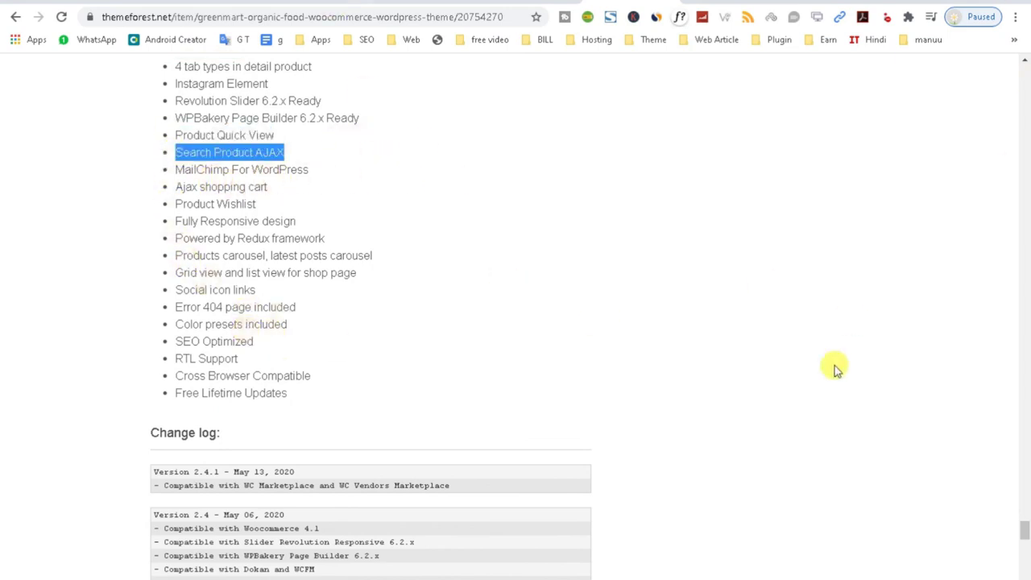
Check plugin install progress, highlight the Redux and Fully Responsive lines, then open the demo.
left_click(833, 2)
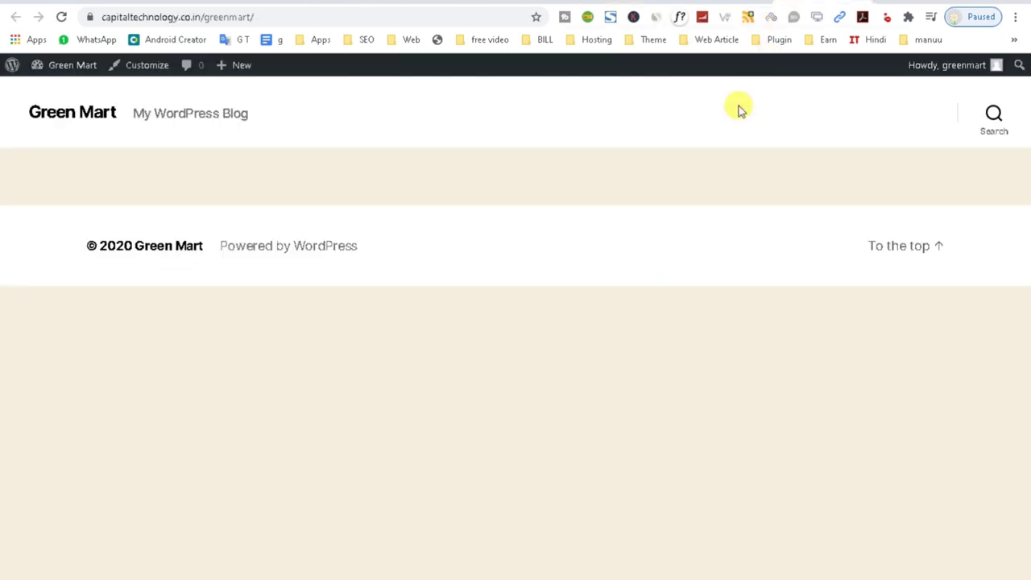
left_click(769, 2)
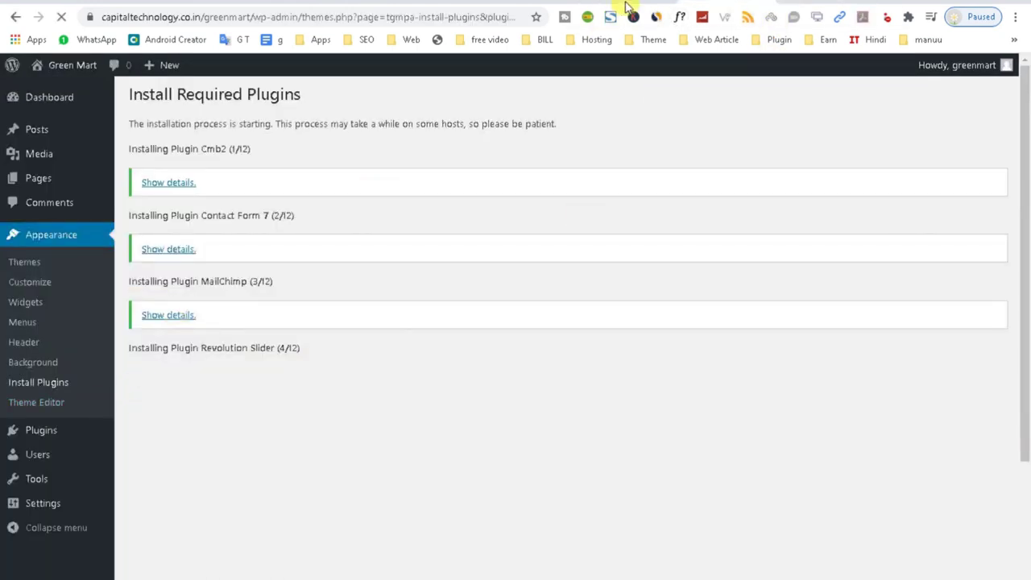
left_click(626, 3)
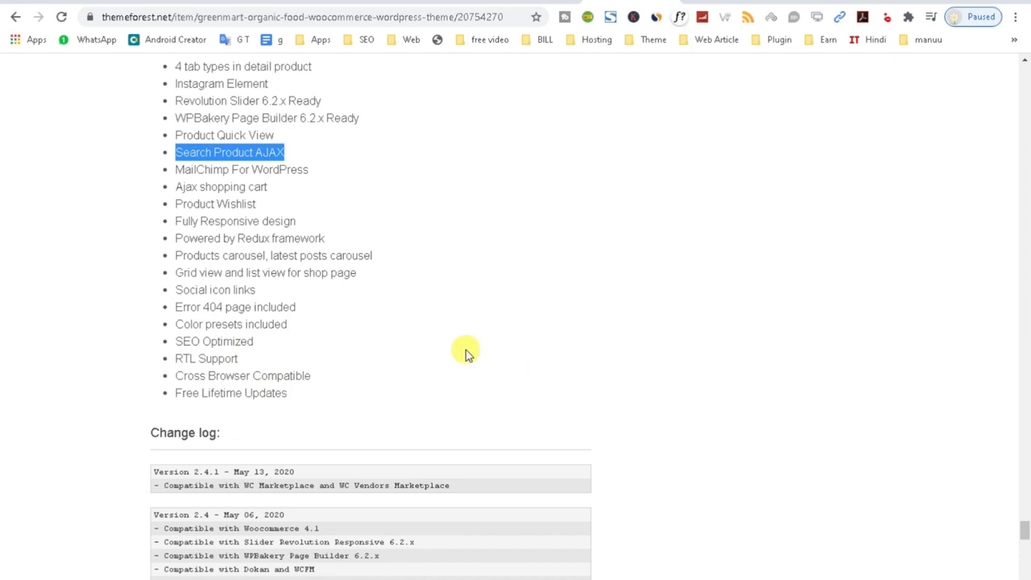
mouse_move(177, 289)
left_mouse_down()
mouse_move(360, 299)
mouse_move(183, 272)
left_mouse_up()
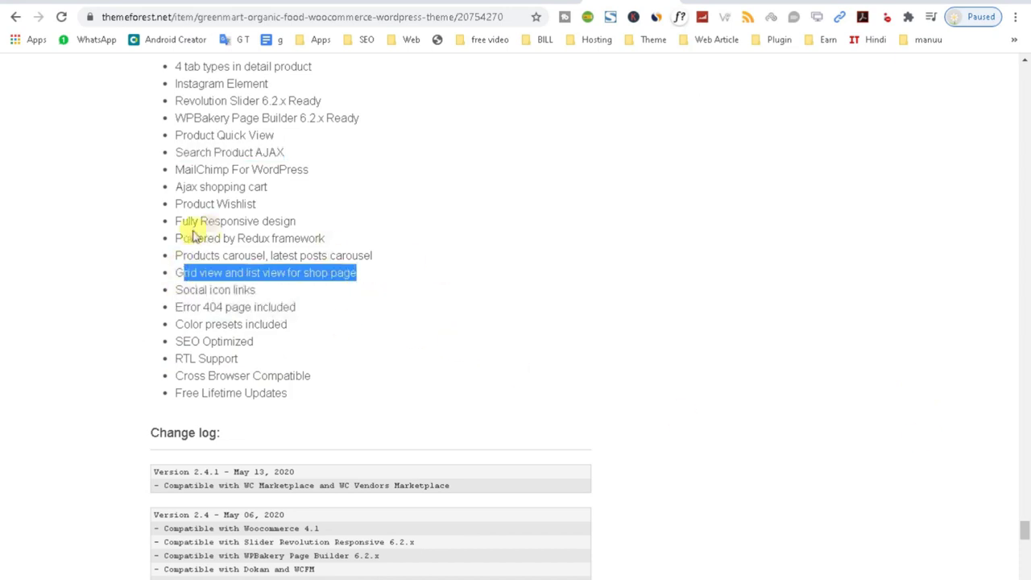
left_click_drag(177, 237, 325, 239)
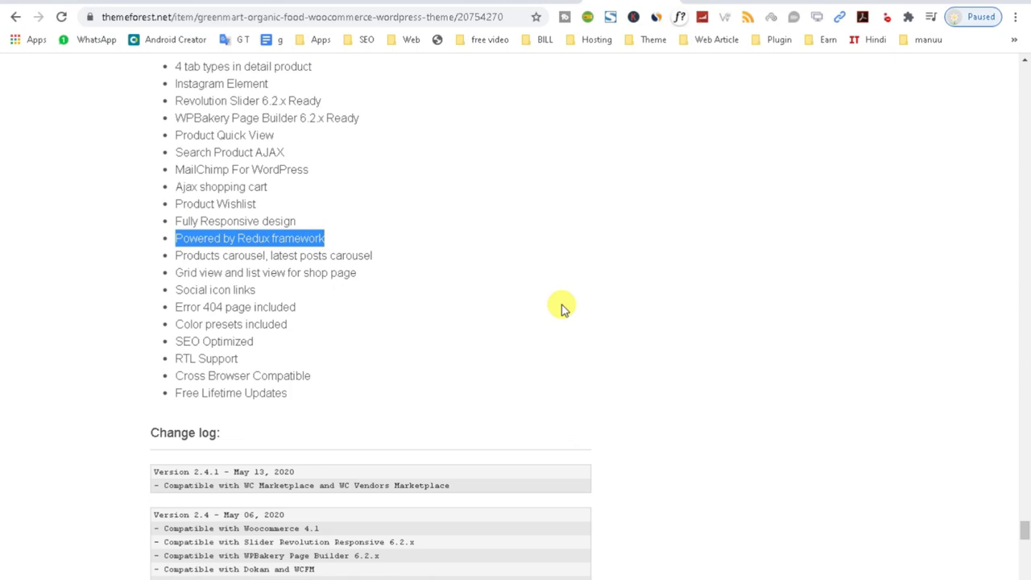
scroll(290, 297, "up", 1)
left_click(222, 295)
triple_click(229, 292)
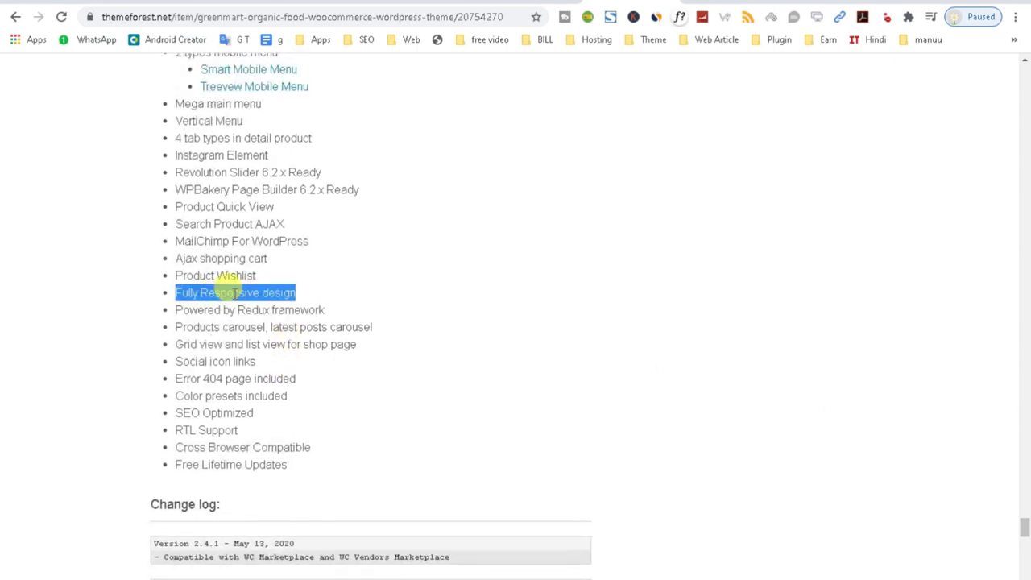
scroll(229, 292, "up", 3)
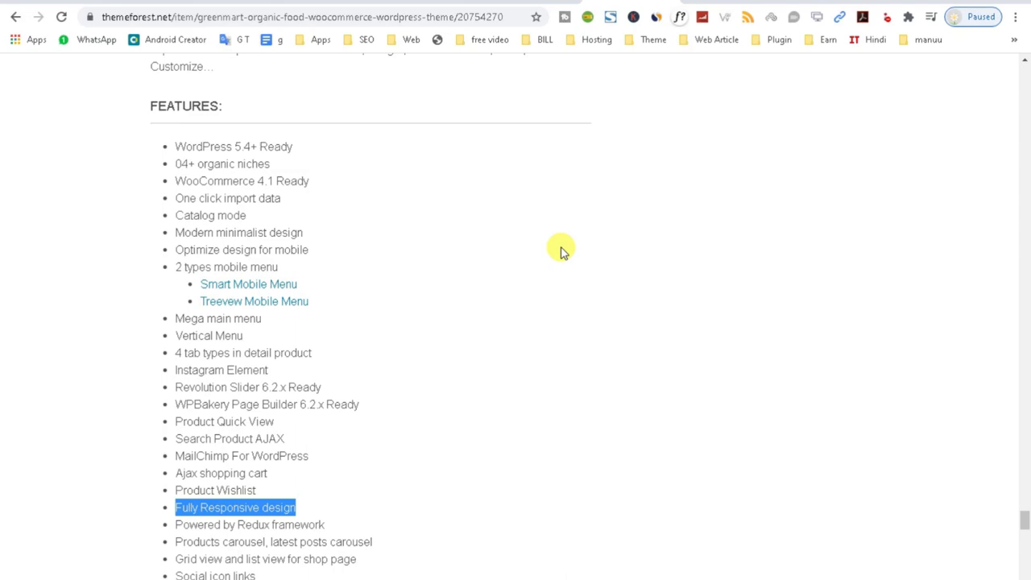
key("ctrl+Tab")
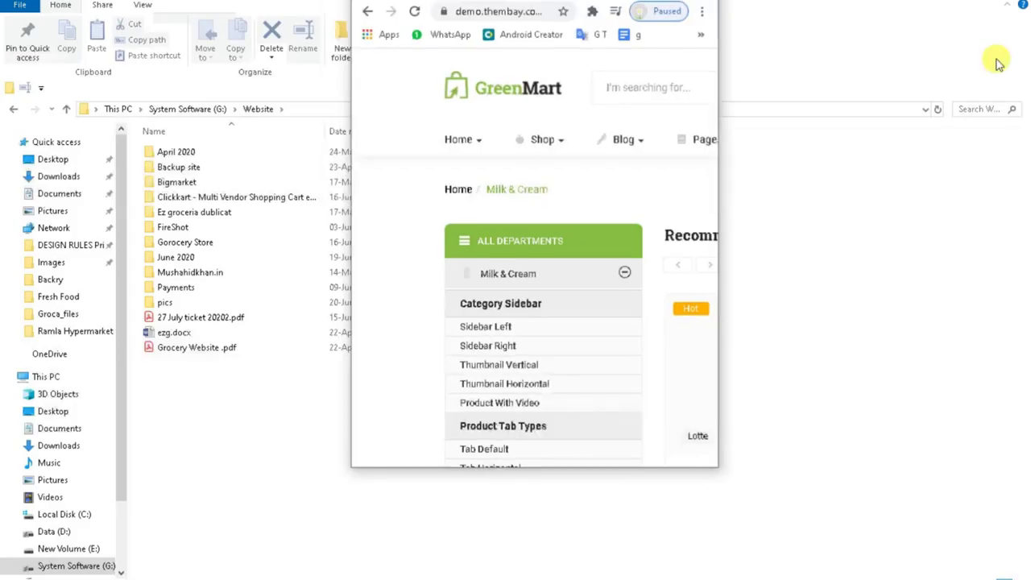
Preview the GreenMart demo's mobile layout in a narrowed browser window.
left_click(989, 10)
scroll(677, 314, "down", 10)
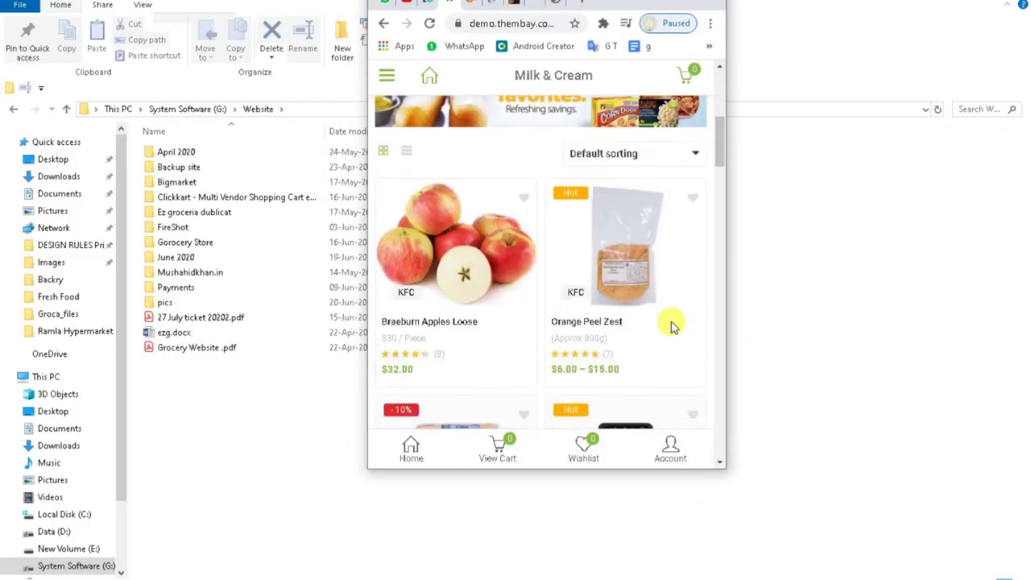
scroll(600, 345, "down", 6)
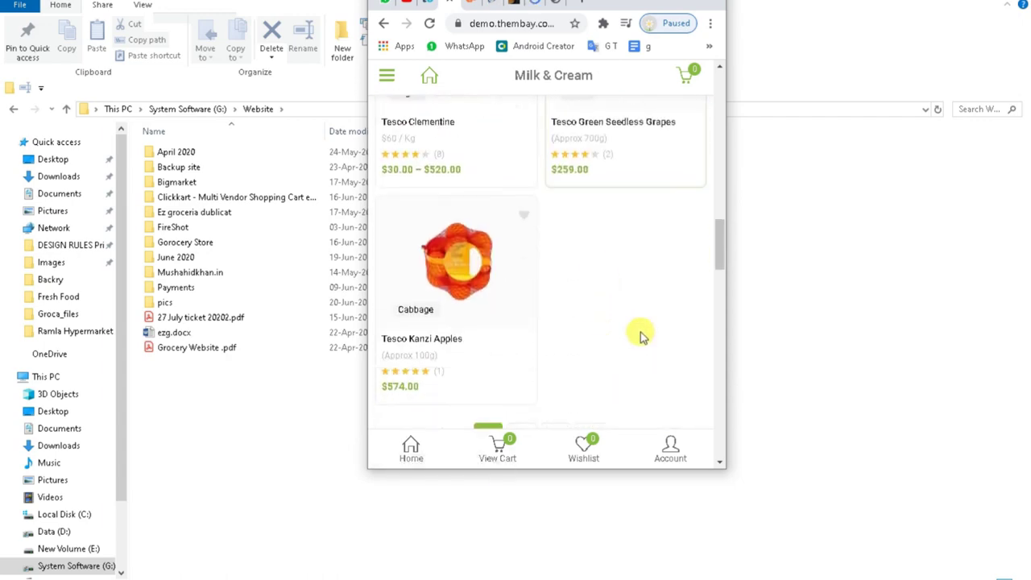
left_click_drag(718, 258, 720, 97)
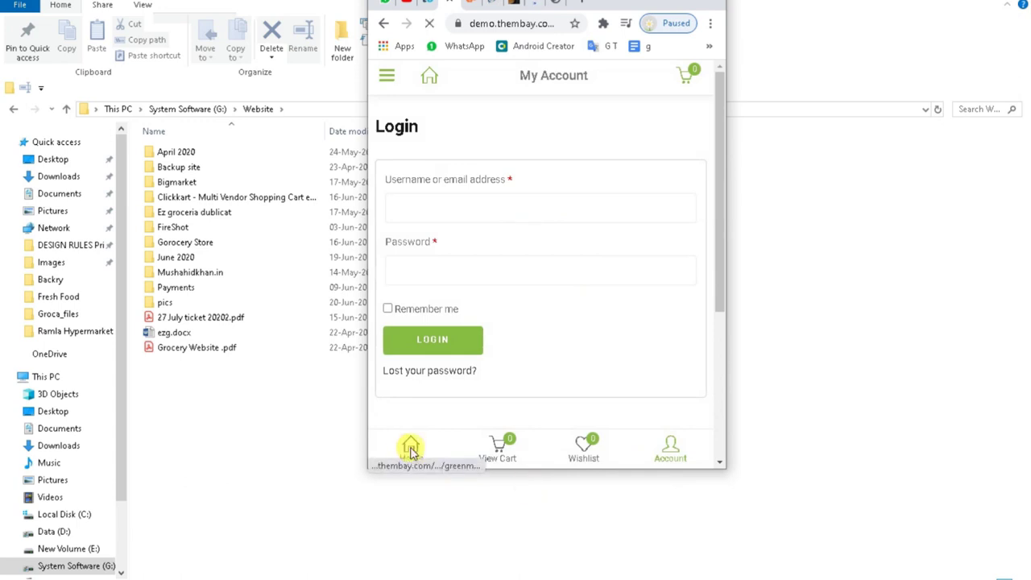
Open the Tesco peach product from the demo's side menu and buy it now.
left_click(410, 448)
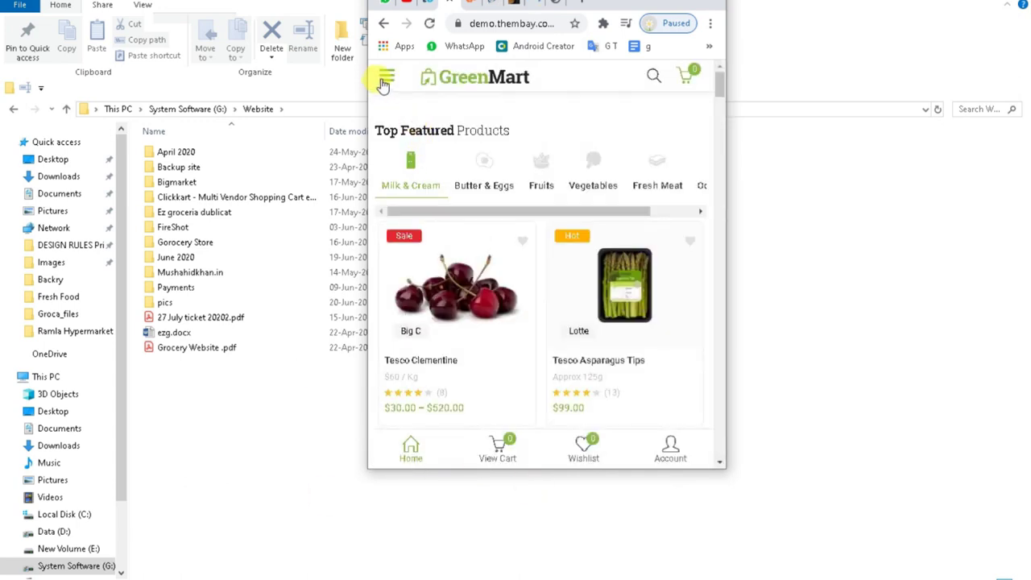
left_click(386, 79)
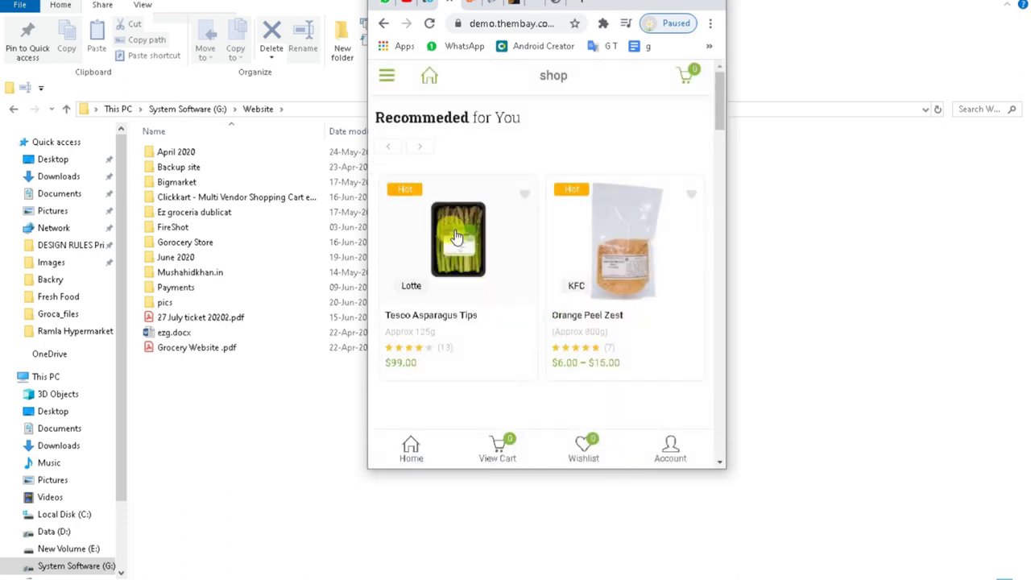
scroll(514, 268, "down", 5)
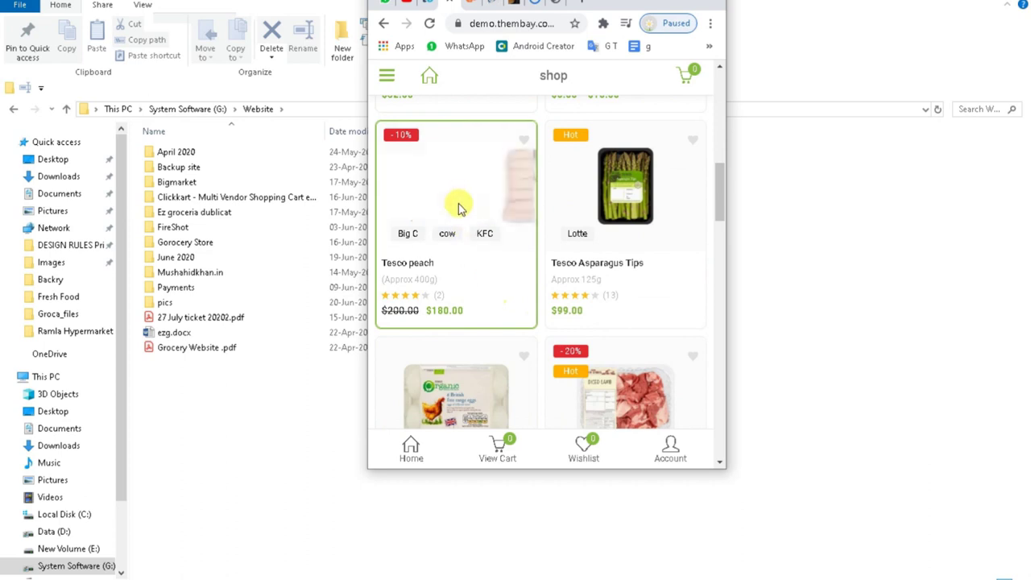
left_click(417, 267)
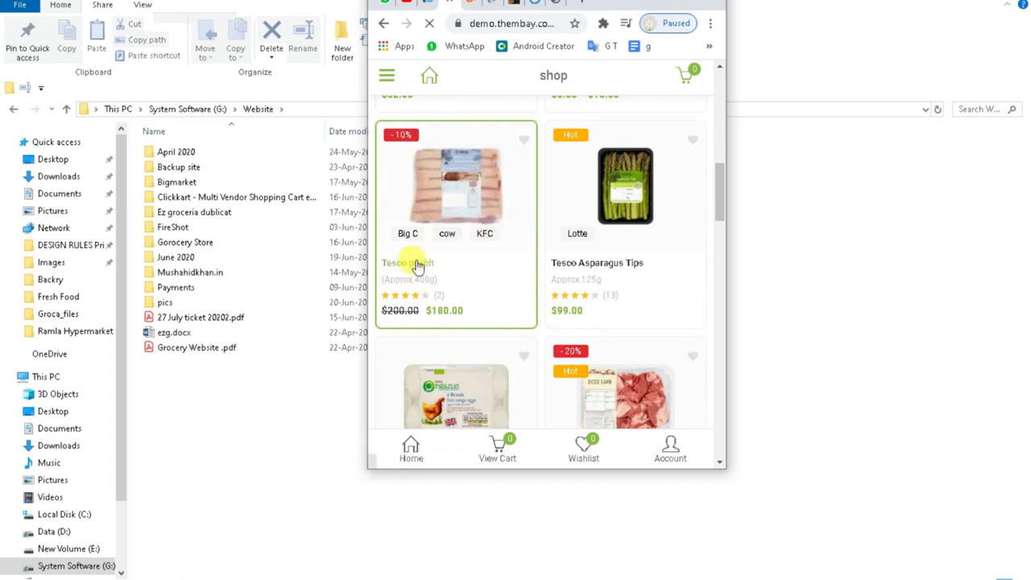
scroll(607, 326, "down", 6)
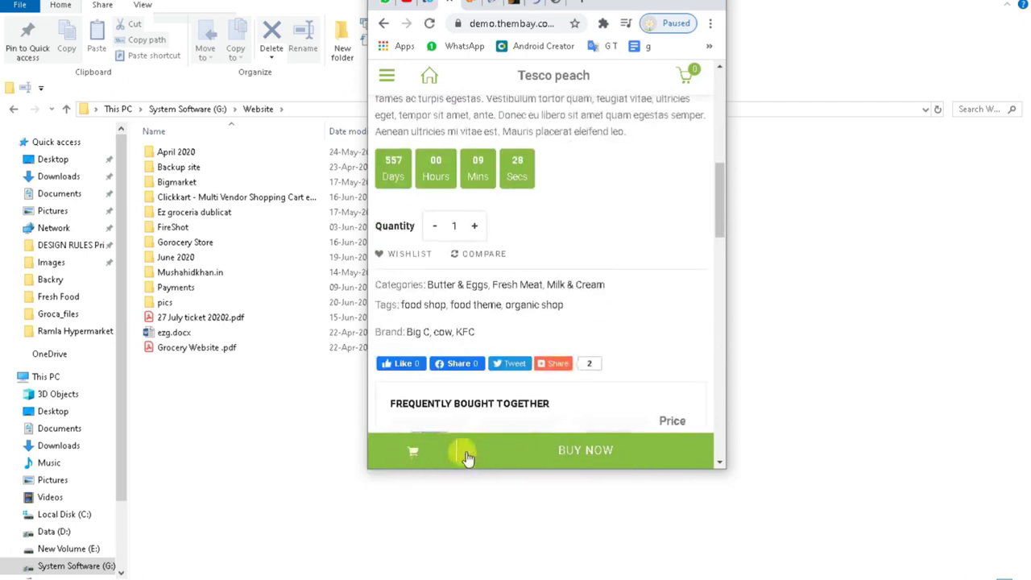
left_click(583, 454)
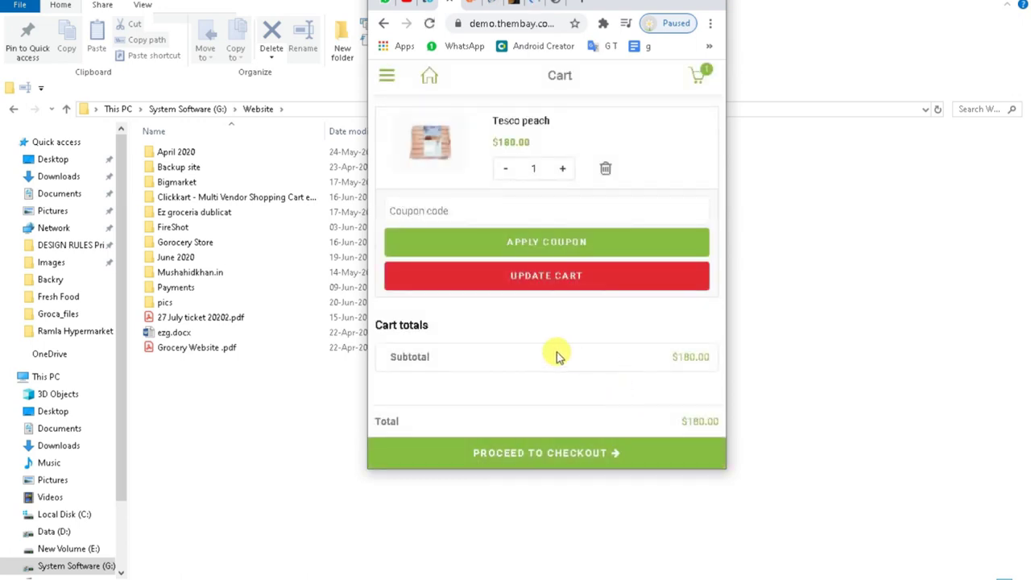
Update the cart, go to checkout, and preview the Stripe, bank transfer, PayPal and Bitcoin payment options.
left_click(543, 282)
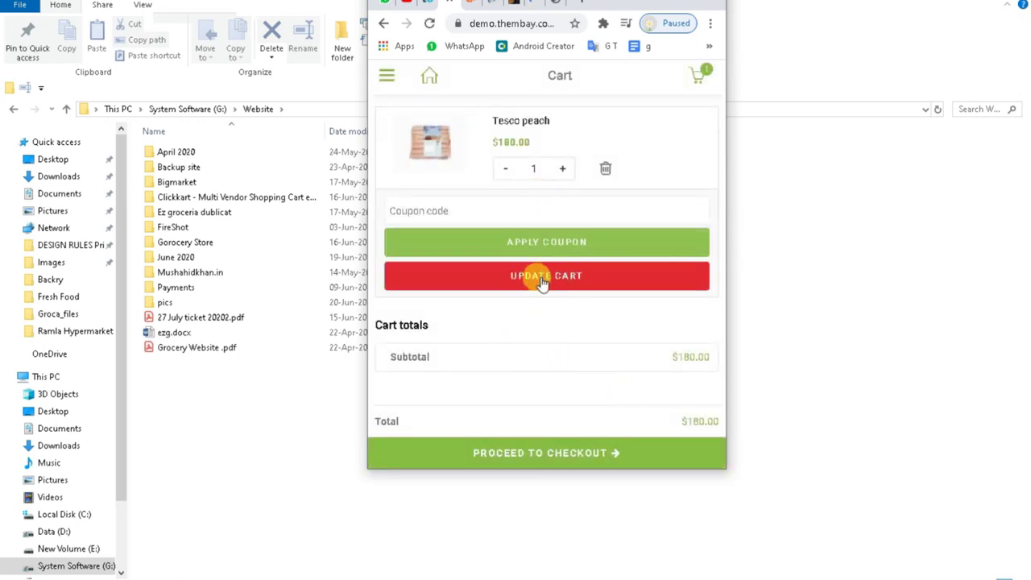
left_click(538, 454)
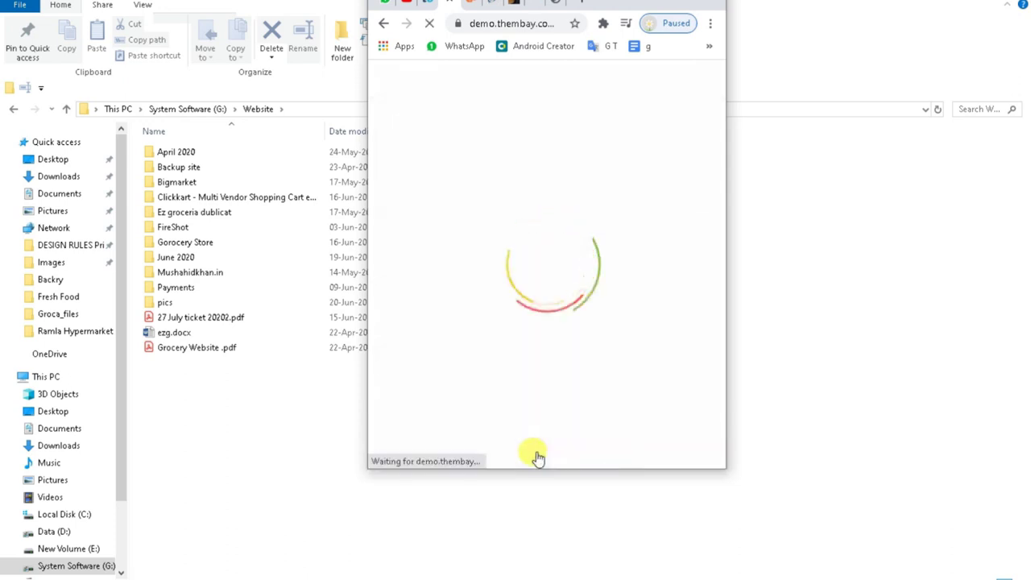
scroll(561, 370, "down", 15)
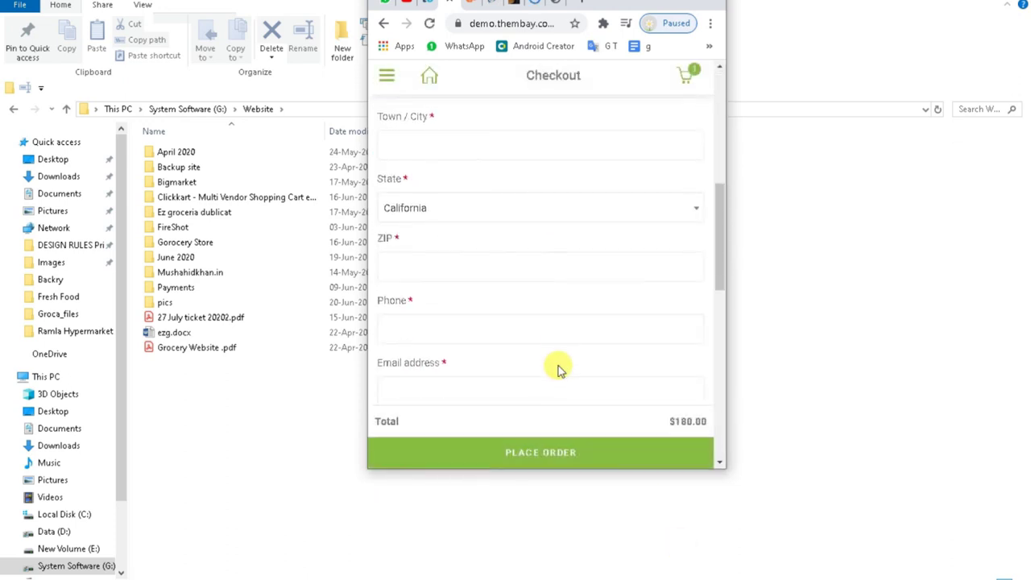
scroll(561, 371, "down", 2)
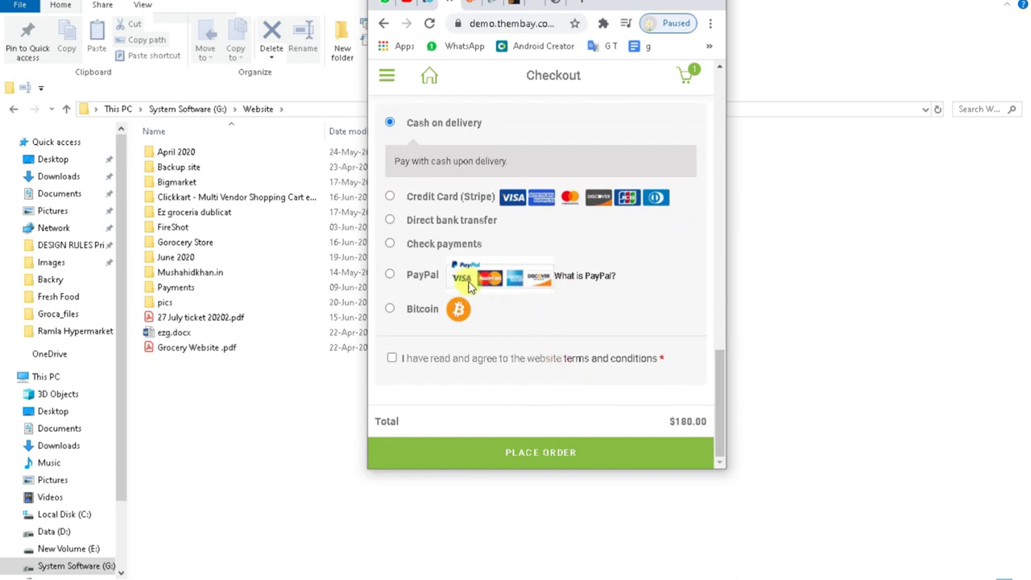
left_click(392, 197)
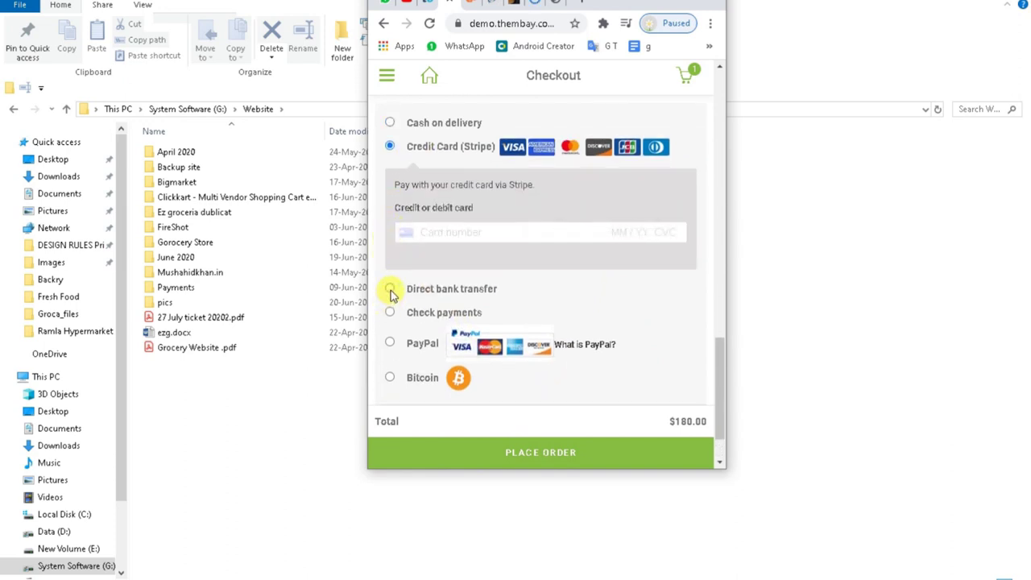
left_click(391, 291)
left_click(389, 303)
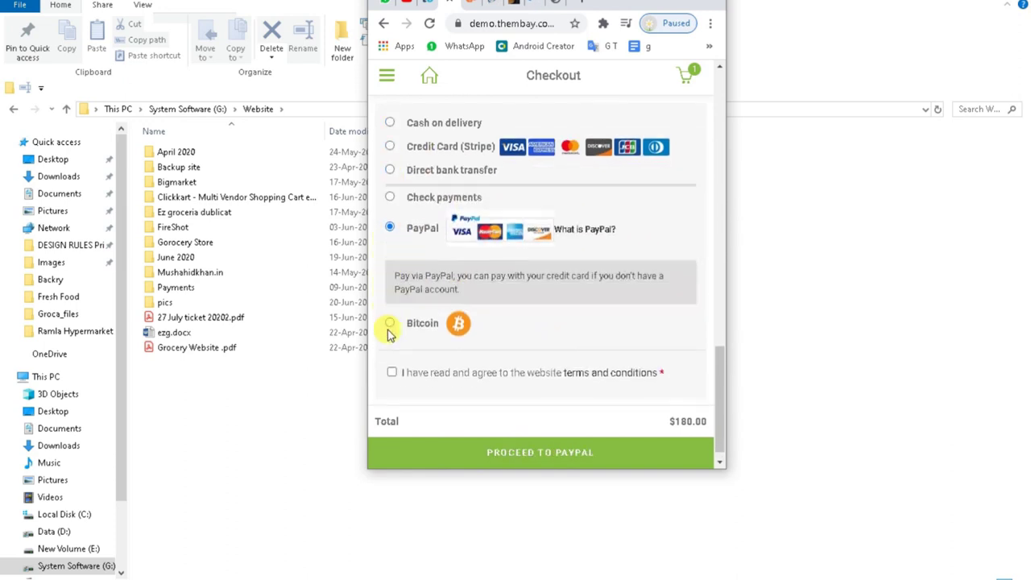
left_click(387, 325)
Maximize the checkout page, then return to the Required Plugins Installer.
scroll(600, 271, "up", 15)
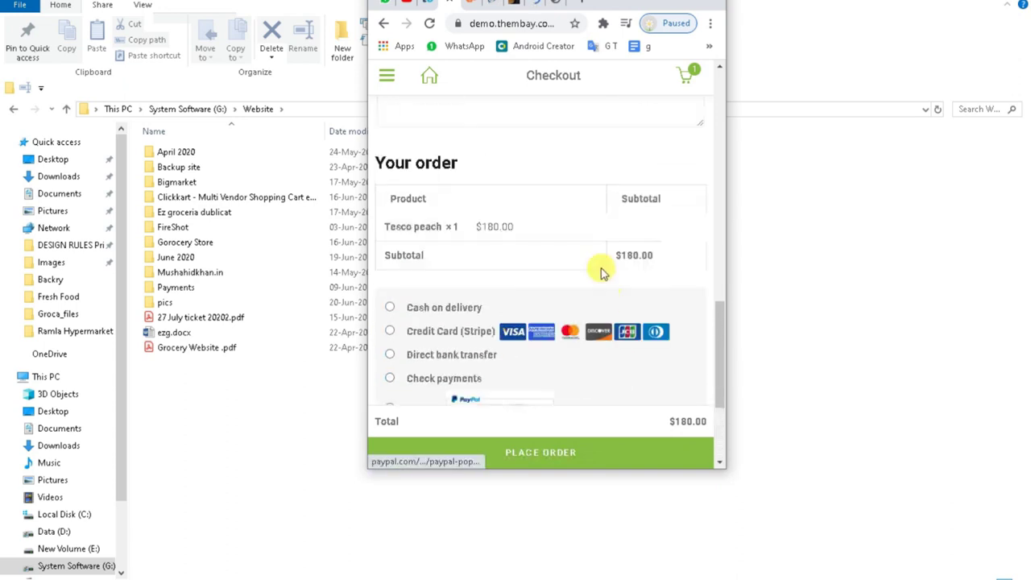
scroll(593, 260, "up", 4)
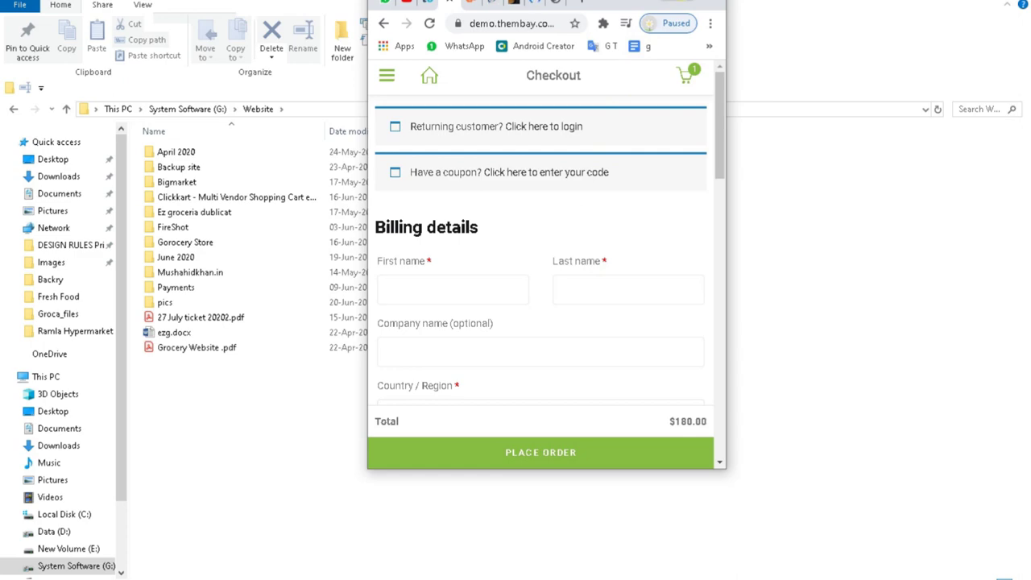
key("super+Up")
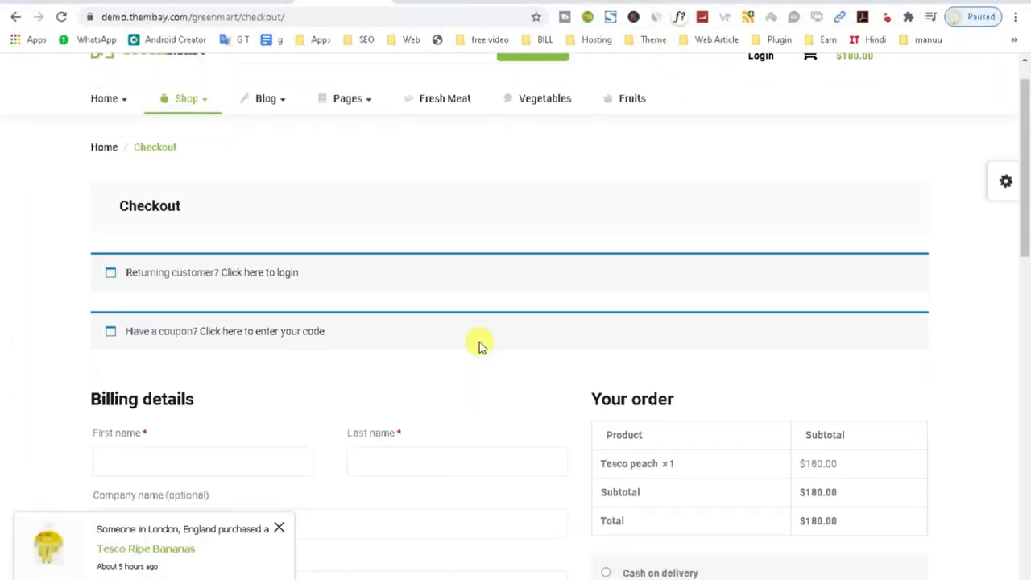
scroll(479, 347, "down", 8)
scroll(391, 451, "up", 3)
scroll(370, 269, "up", 2)
scroll(326, 270, "down", 10)
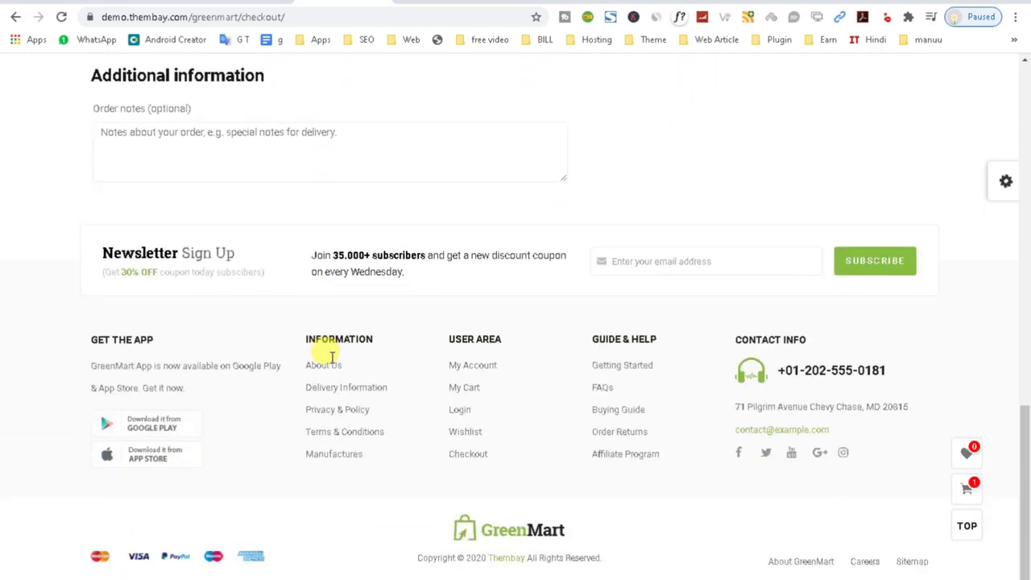
scroll(329, 359, "up", 15)
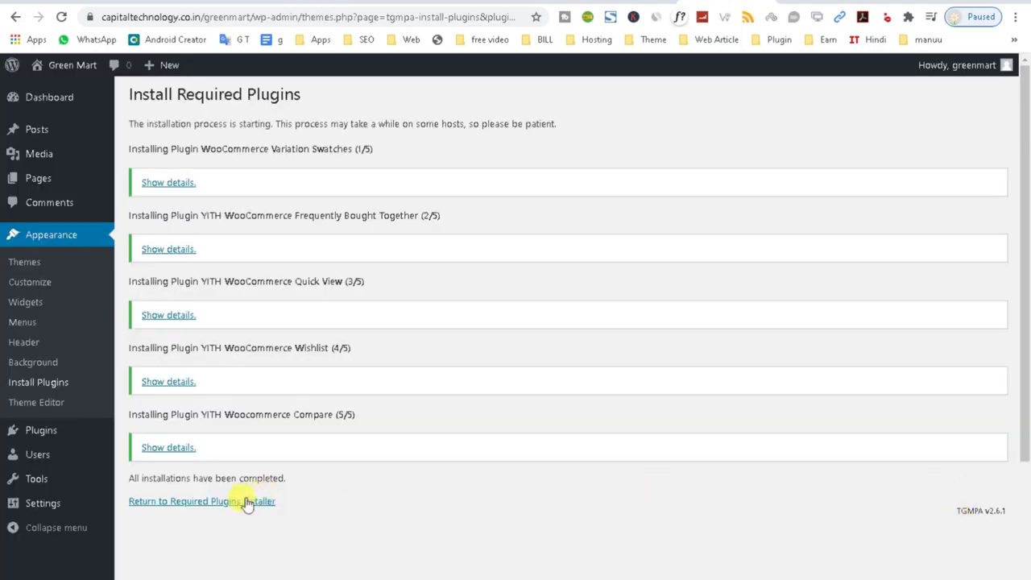
left_click(244, 502)
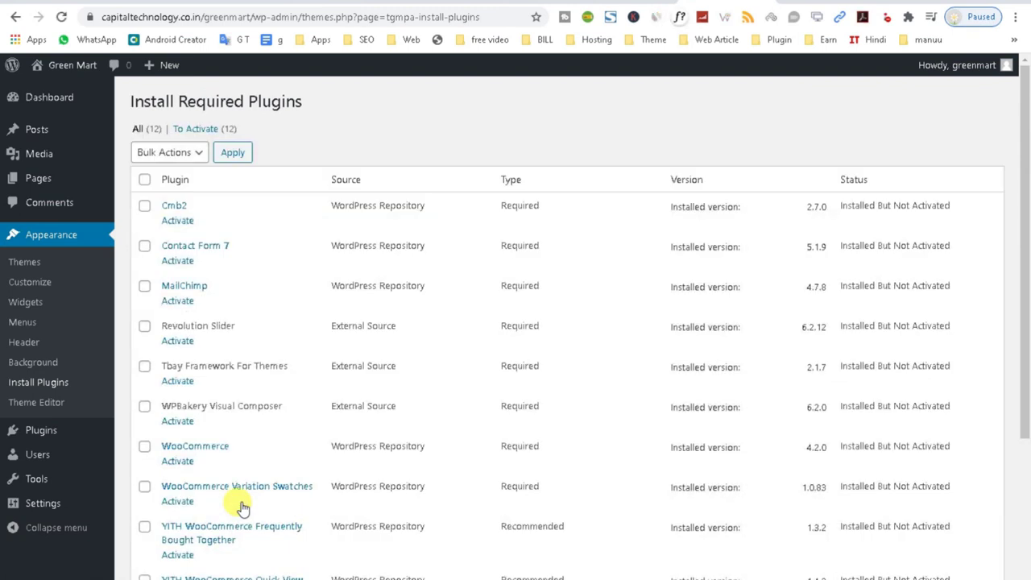
Select all twelve GreenMart plugins, bulk-activate them, and return to the Dashboard.
left_click(165, 160)
left_click(167, 212)
left_click(234, 155)
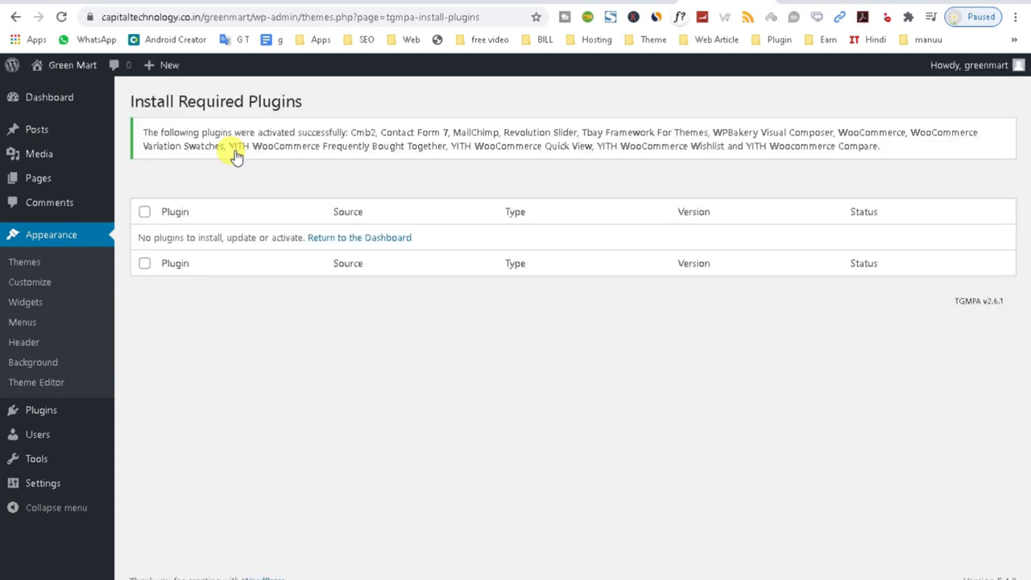
left_click(331, 239)
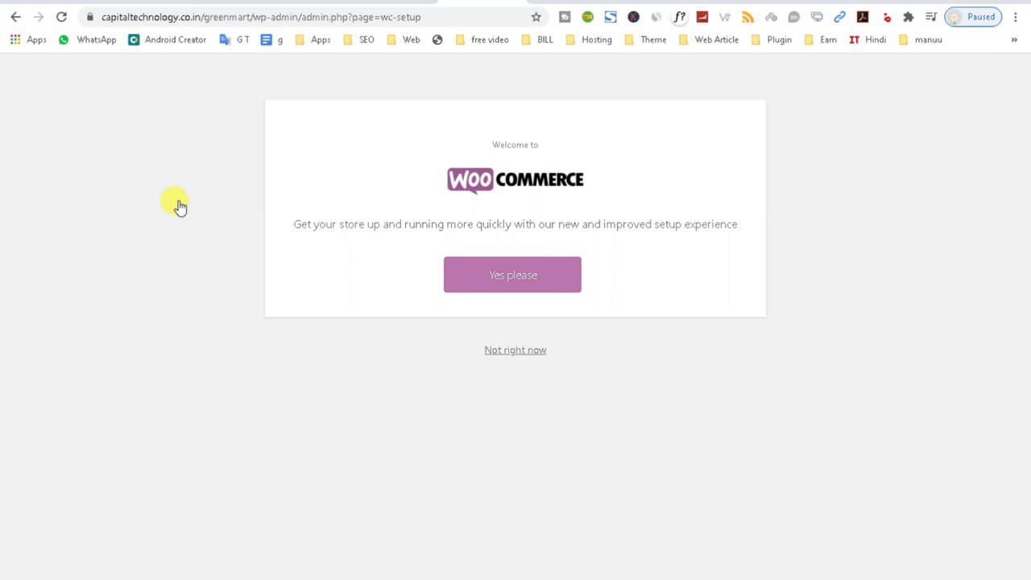
Launch the WooCommerce setup wizard and fill the store address from a saved suggestion.
left_click(503, 269)
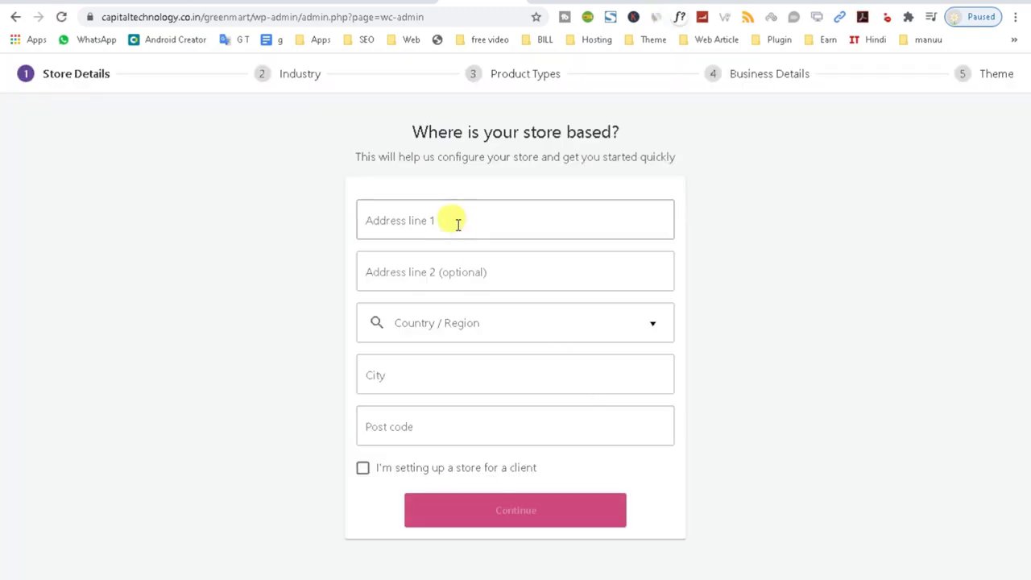
left_click(455, 223)
left_click(444, 260)
Replace the wrong country entry with India -- Delhi as the store region.
left_click(439, 325)
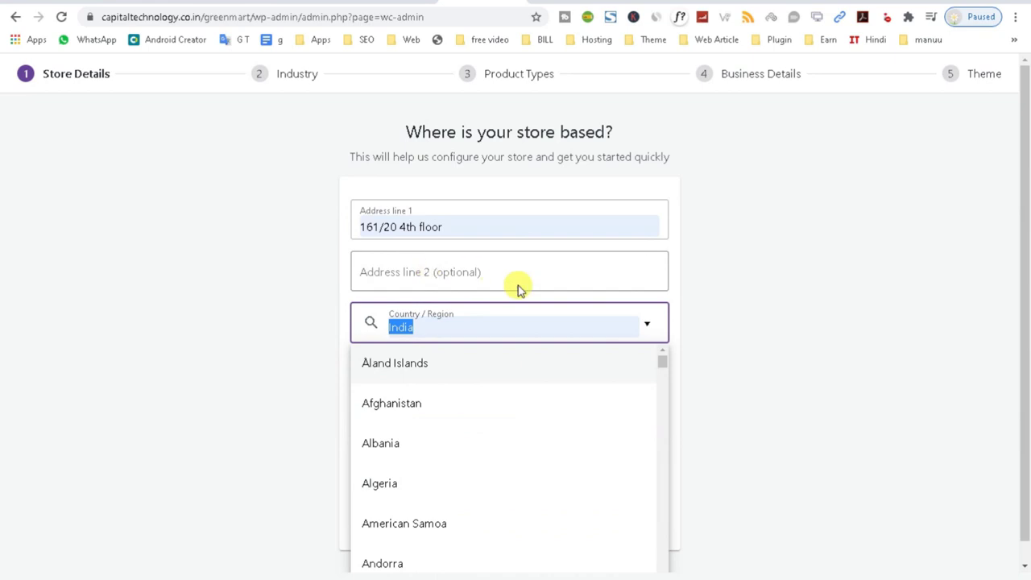
left_click(432, 328)
left_click(714, 320)
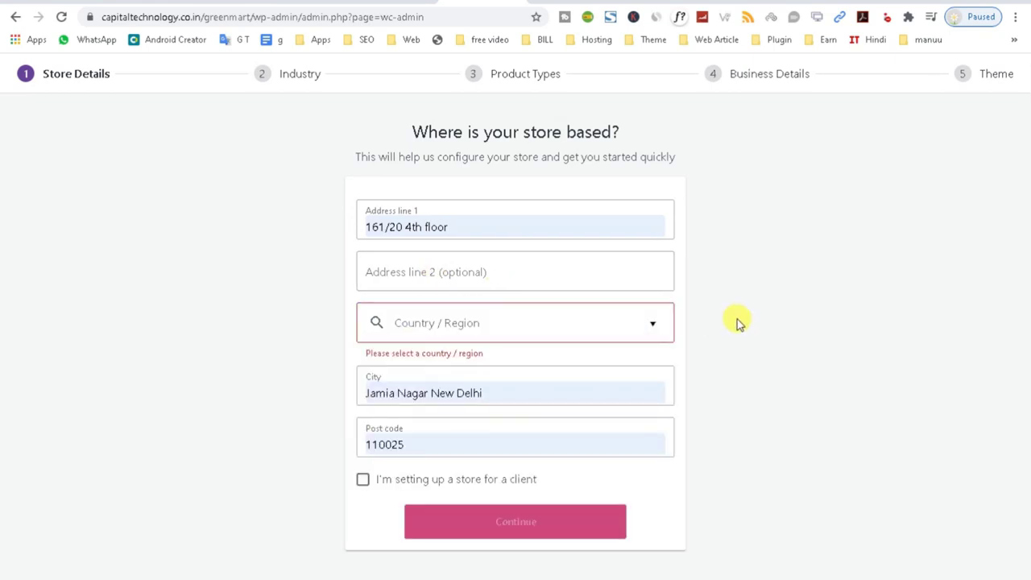
left_click(419, 322)
scroll(421, 352, "down", 1)
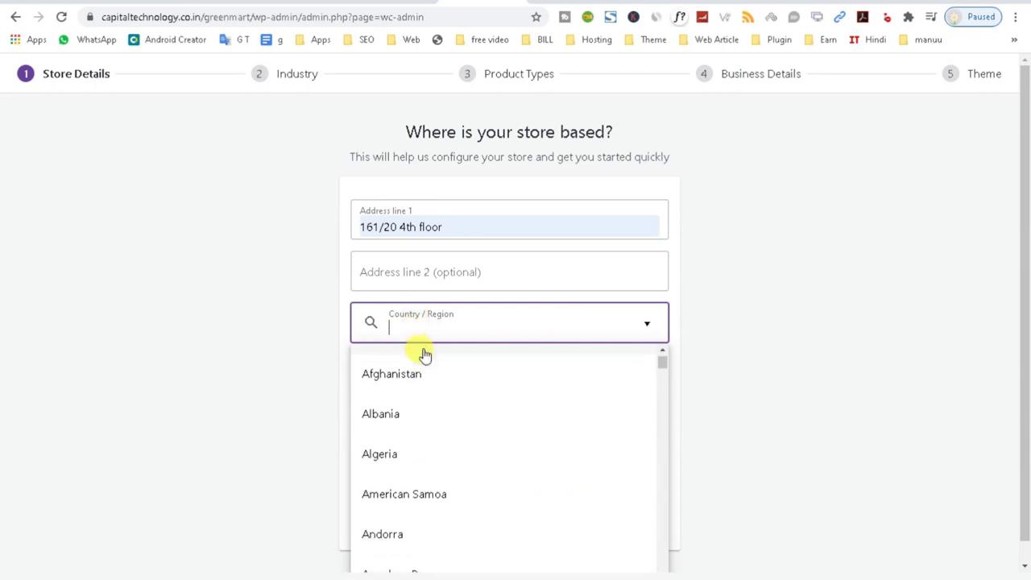
type("nd")
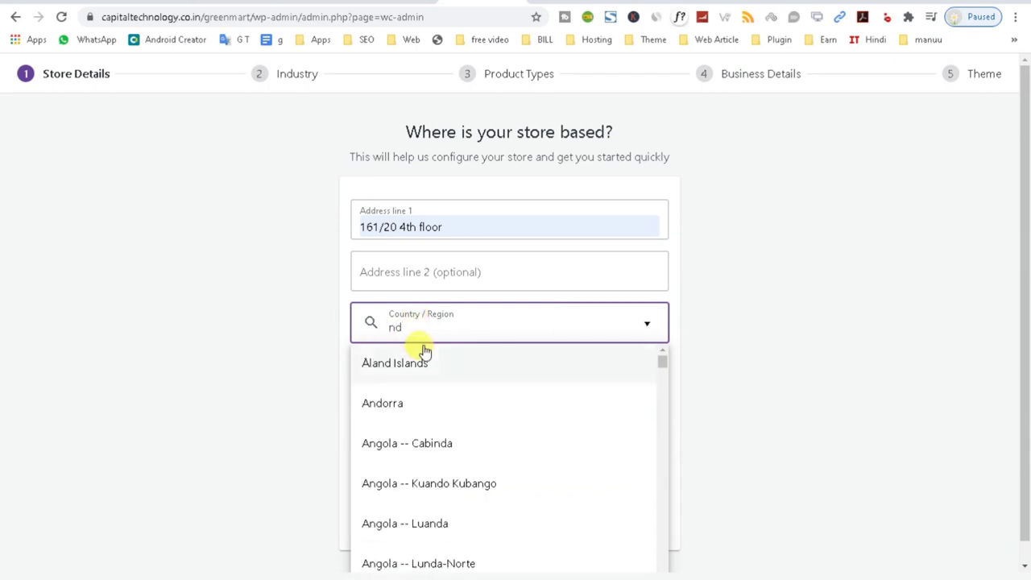
key("BackSpace")
type("india")
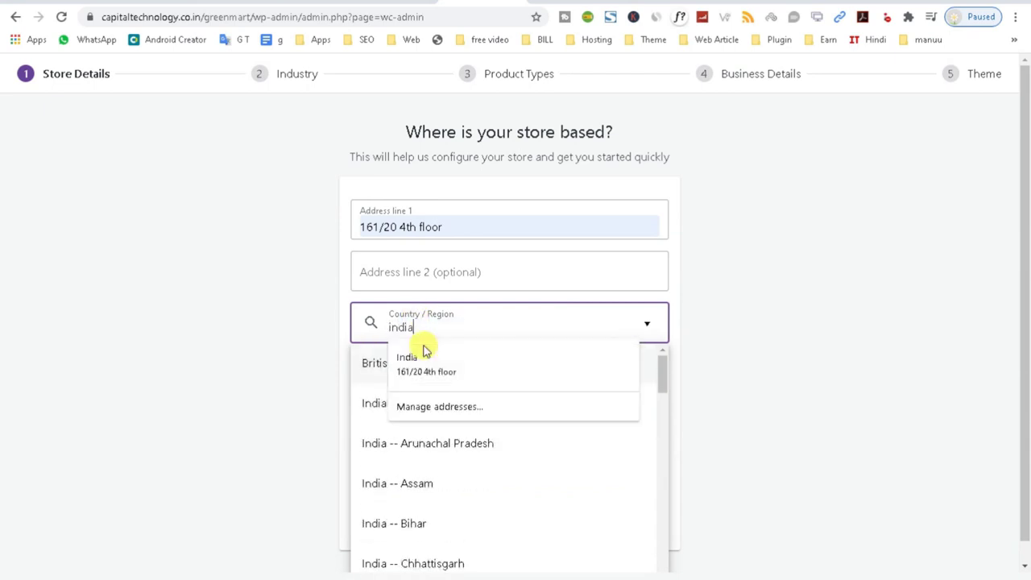
scroll(430, 520, "down", 6)
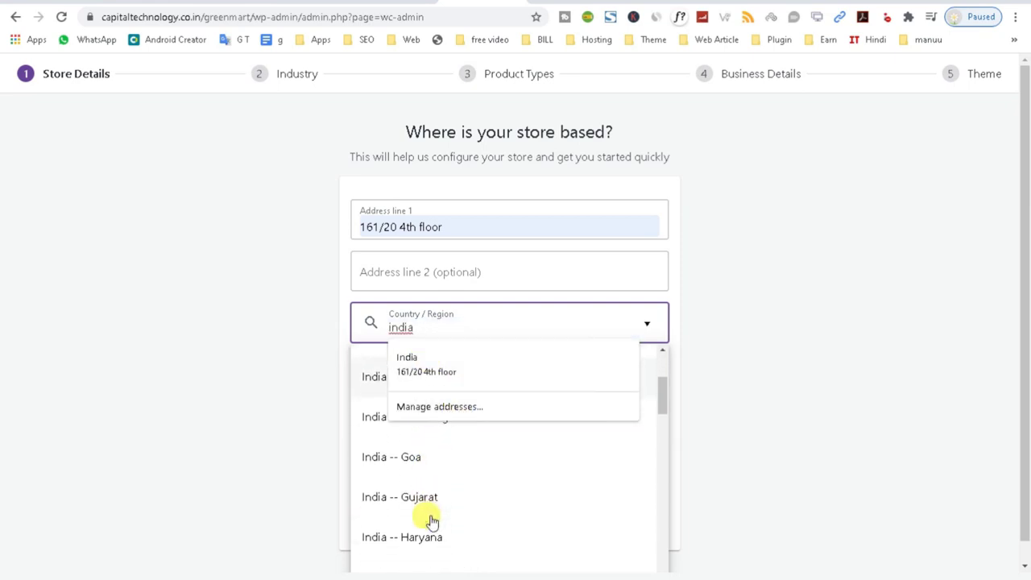
scroll(431, 528, "down", 7)
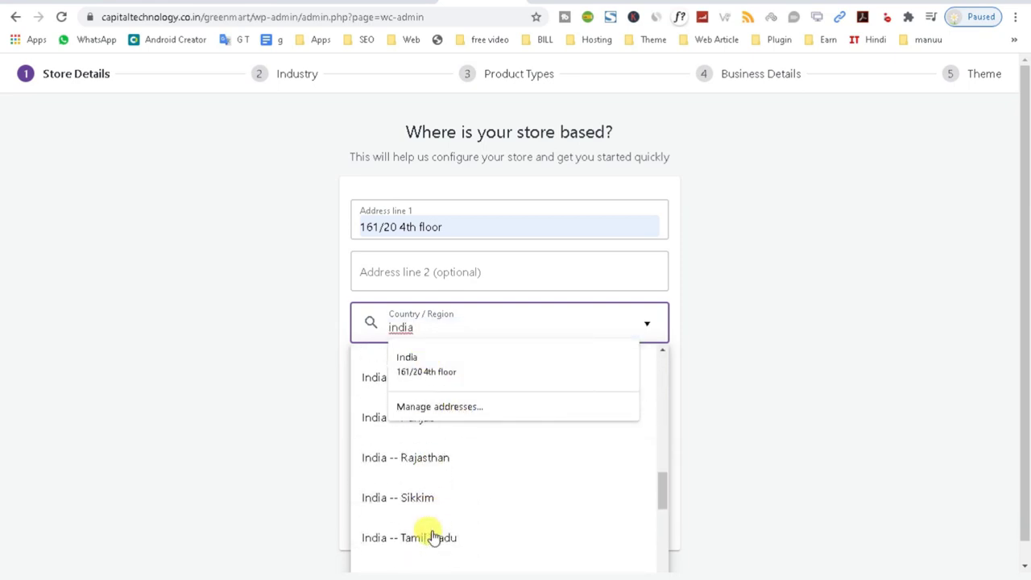
scroll(433, 537, "down", 5)
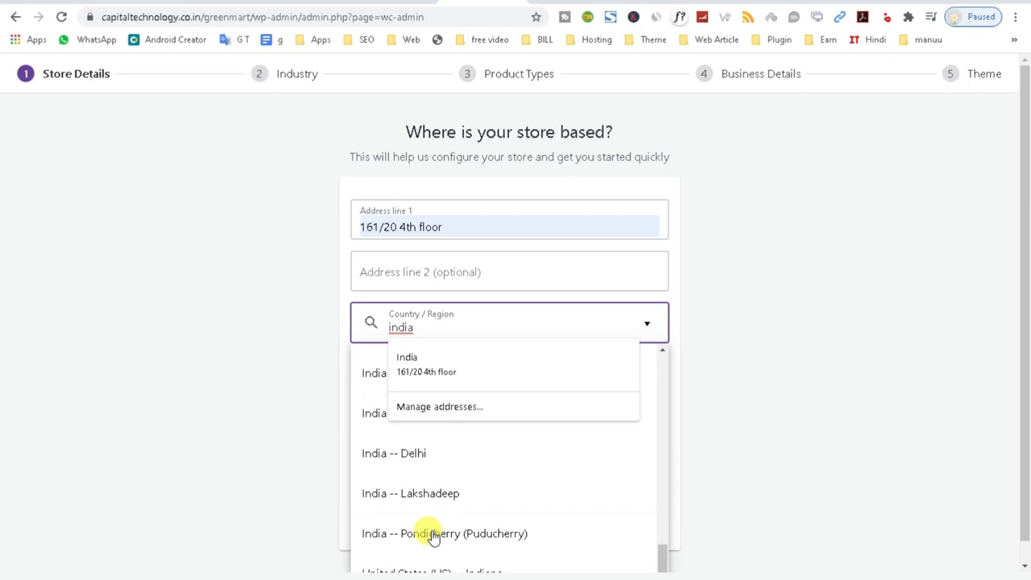
left_click(408, 451)
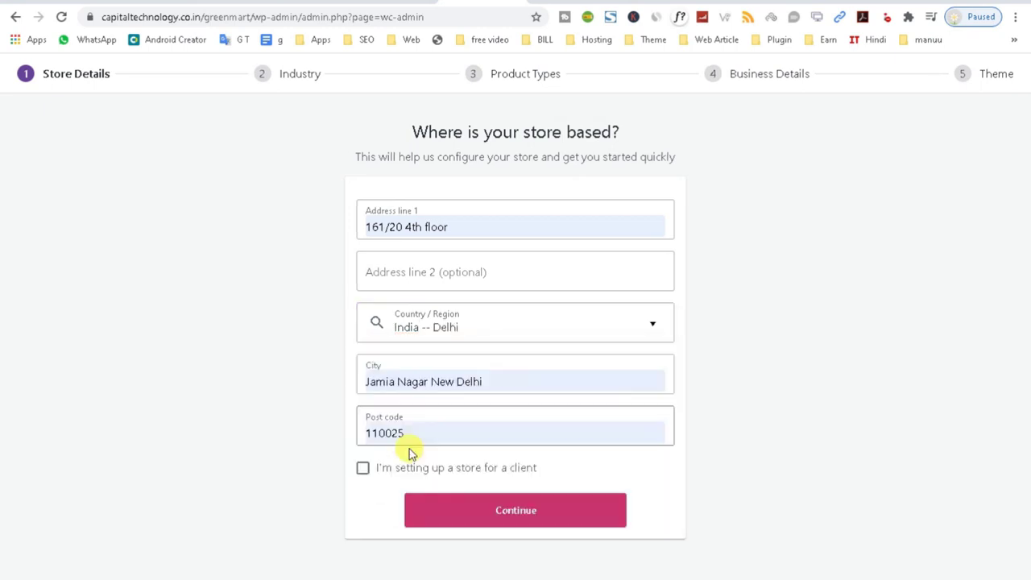
Mark the store as set up for a client, continue, and agree to share usage data.
left_click(360, 468)
left_click(483, 513)
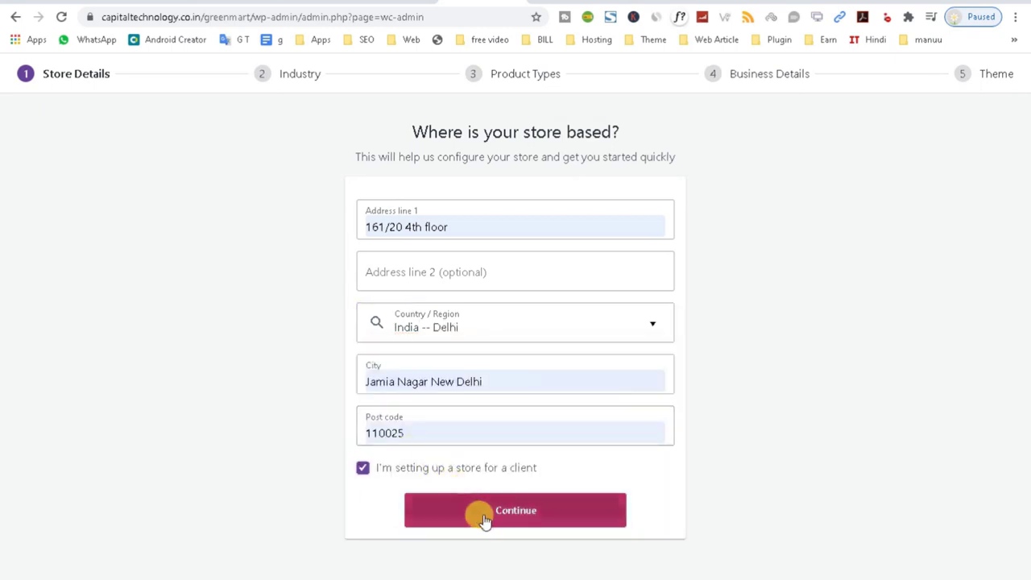
left_click(341, 342)
left_click(668, 372)
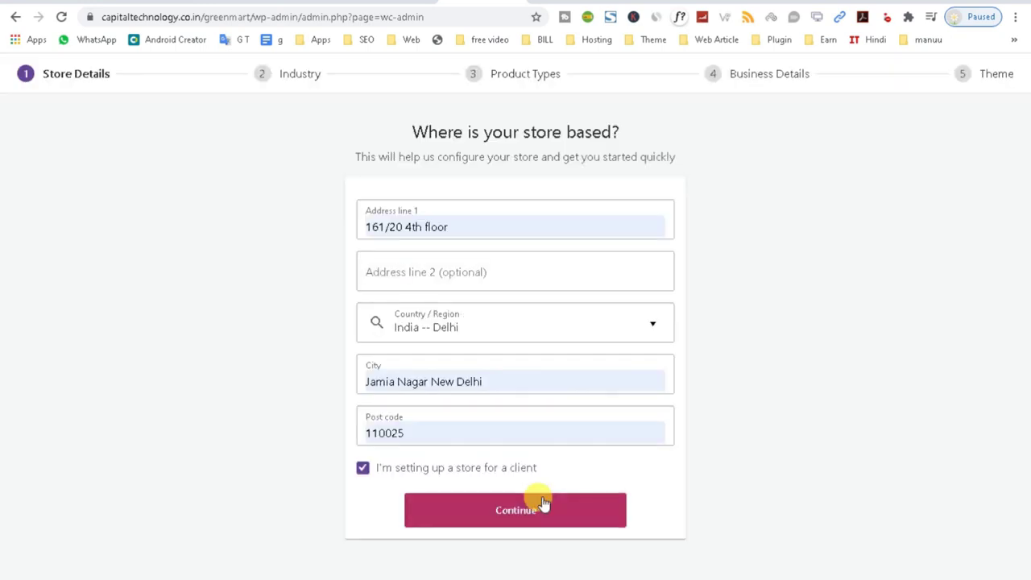
Choose Food and drink as the industry and physical products as the product type.
left_click(515, 515)
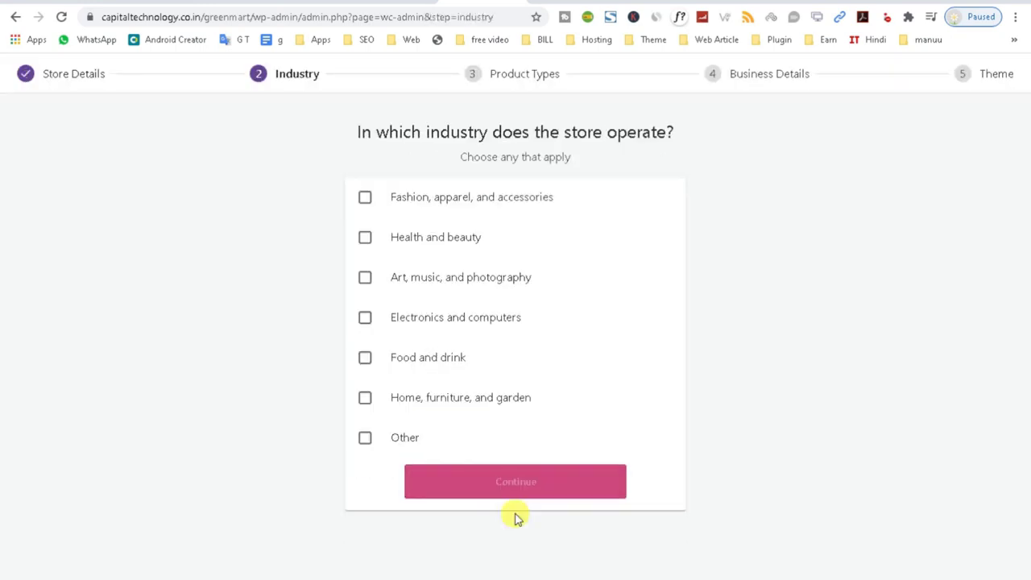
left_click(367, 363)
left_click(515, 486)
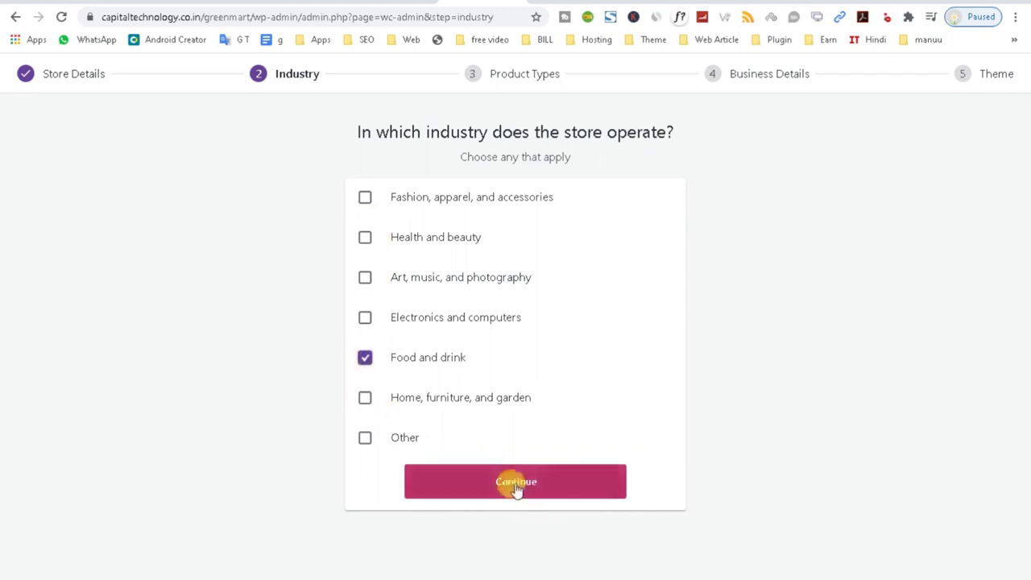
left_click(369, 206)
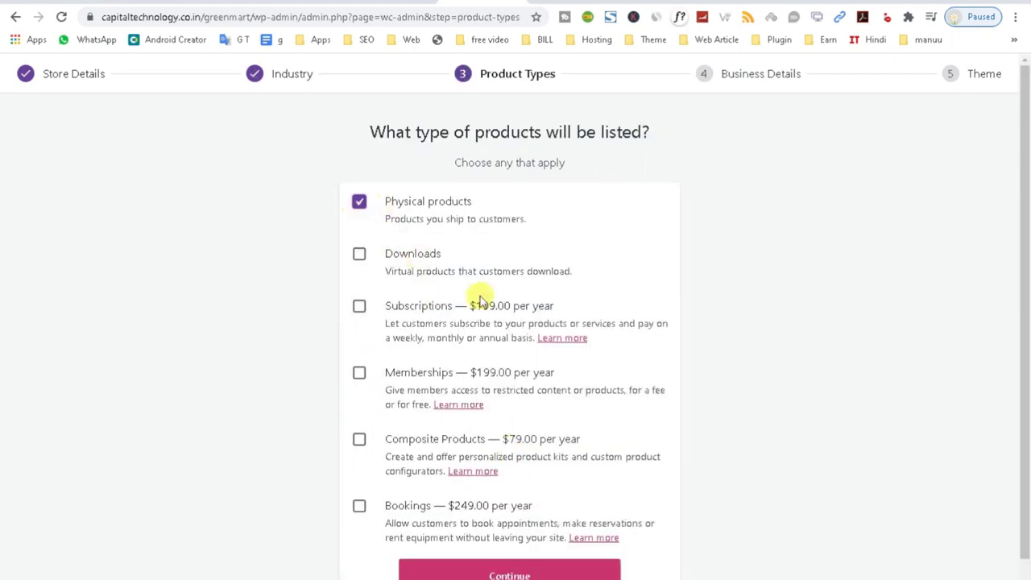
scroll(435, 386, "down", 1)
left_click(471, 548)
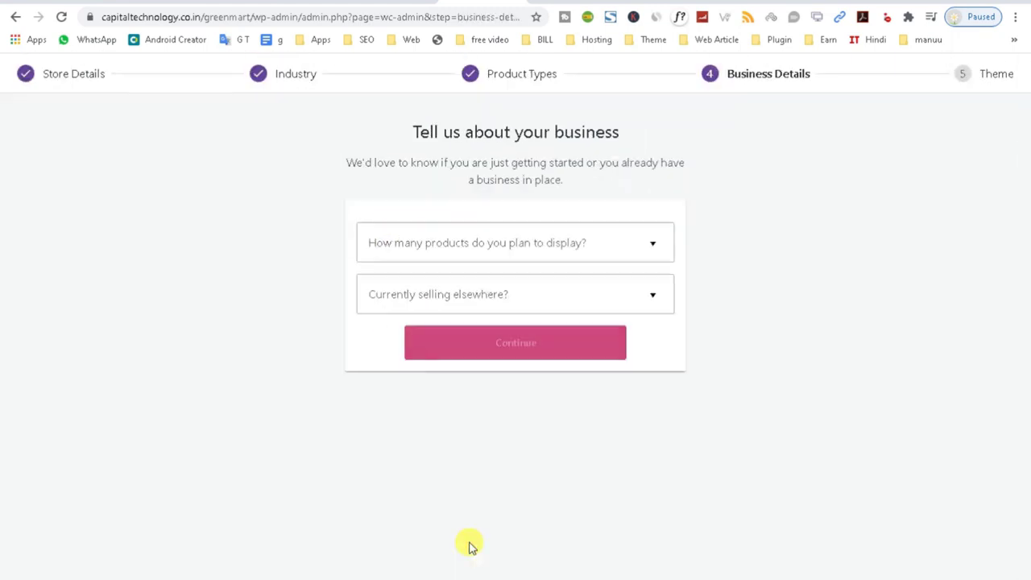
Set 1,000+ products and not selling elsewhere, keep only Facebook, and decline Jetpack.
left_click(503, 248)
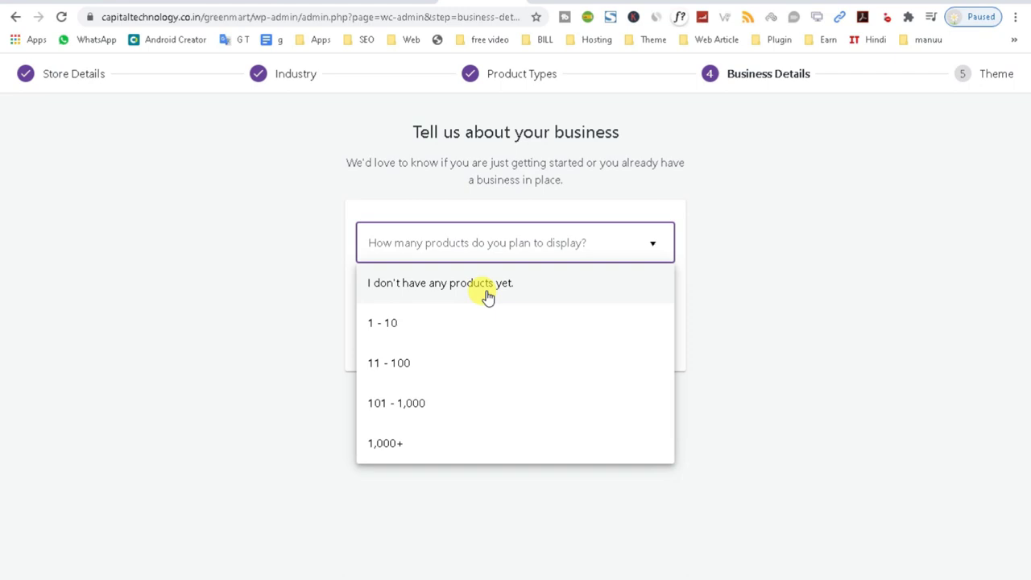
left_click(393, 441)
left_click(469, 298)
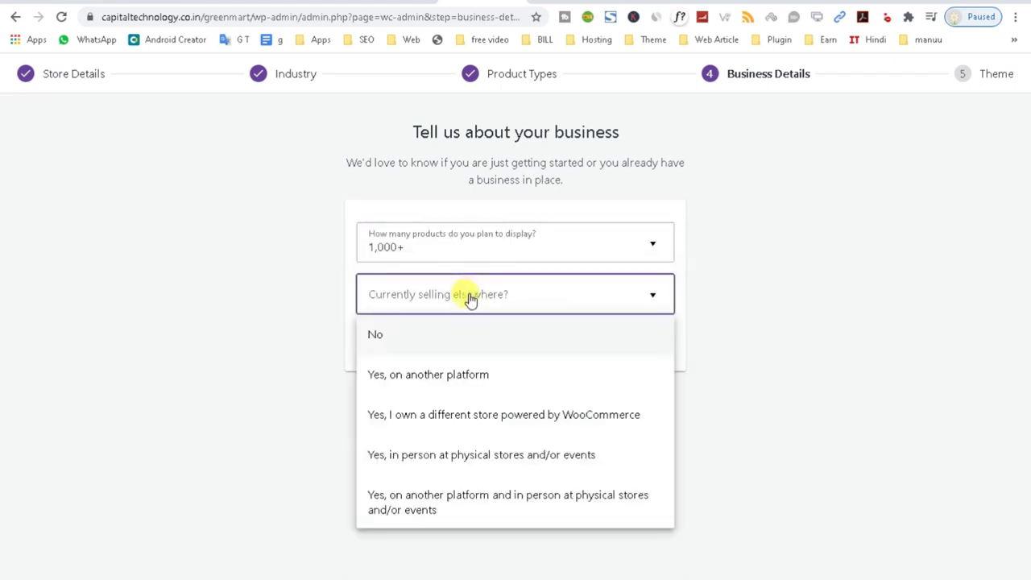
left_click(395, 348)
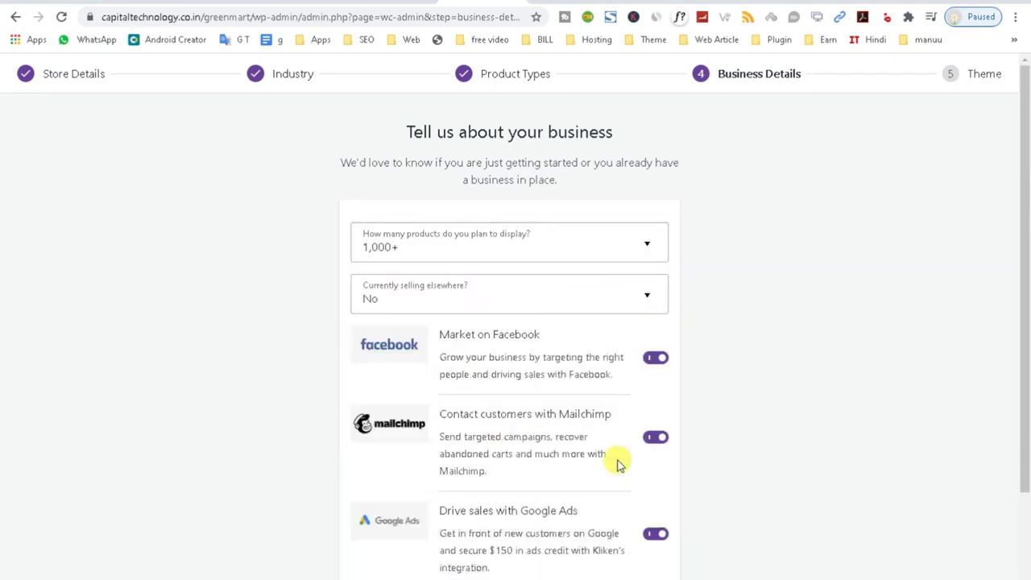
scroll(628, 451, "down", 3)
left_click(654, 419)
left_click(657, 322)
left_click(509, 522)
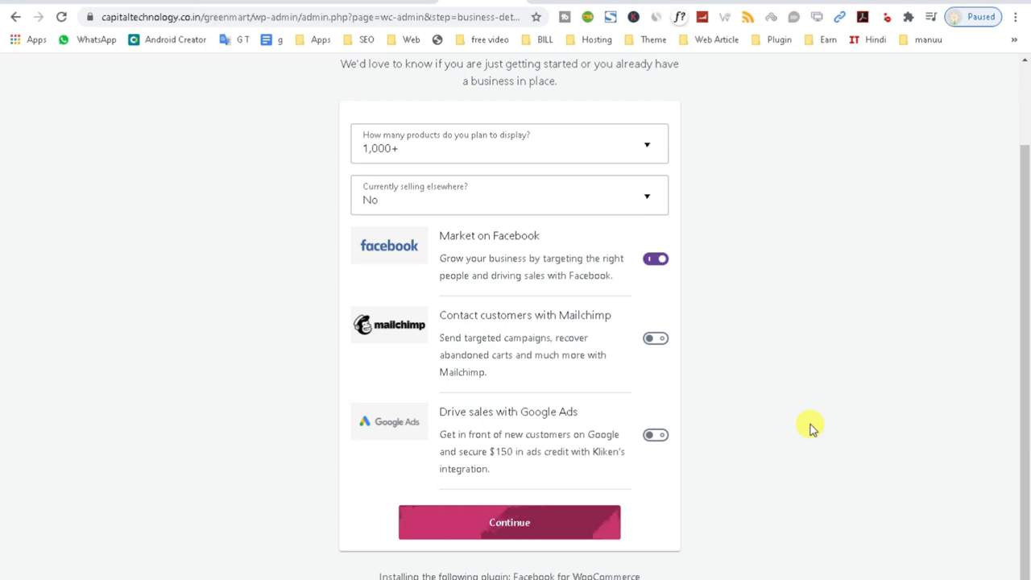
scroll(398, 341, "down", 2)
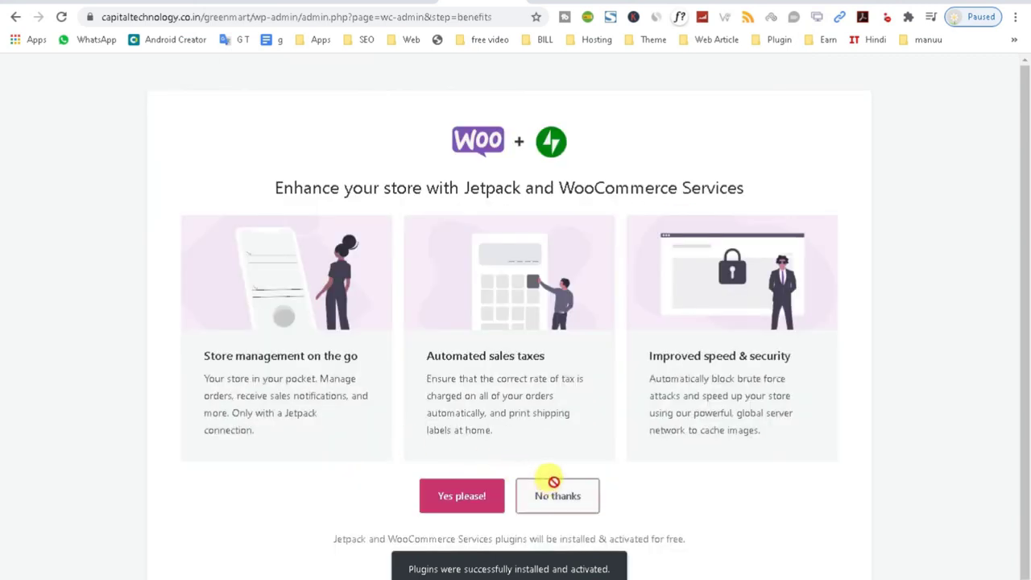
left_click(554, 484)
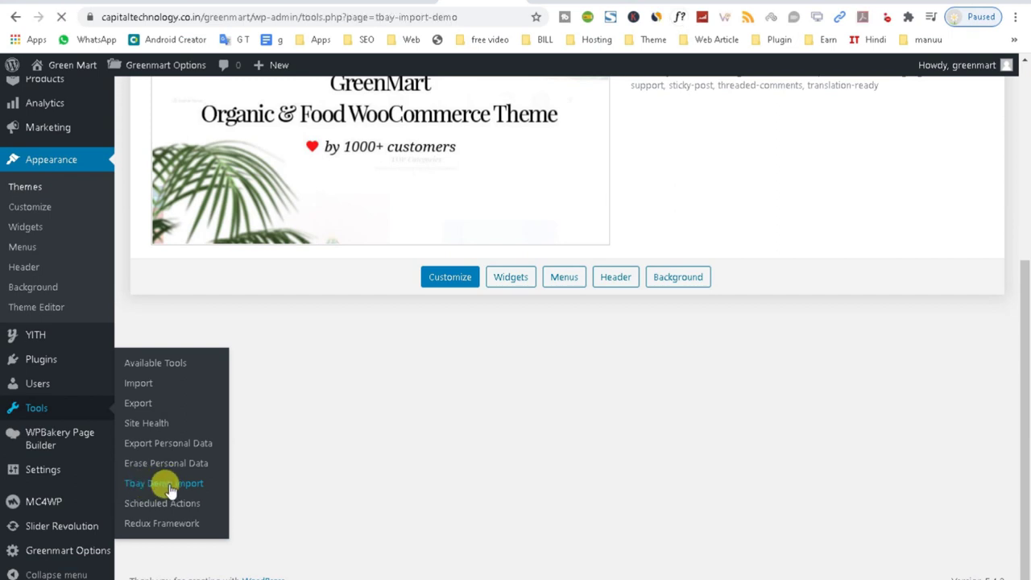
scroll(564, 443, "down", 2)
scroll(564, 443, "down", 3)
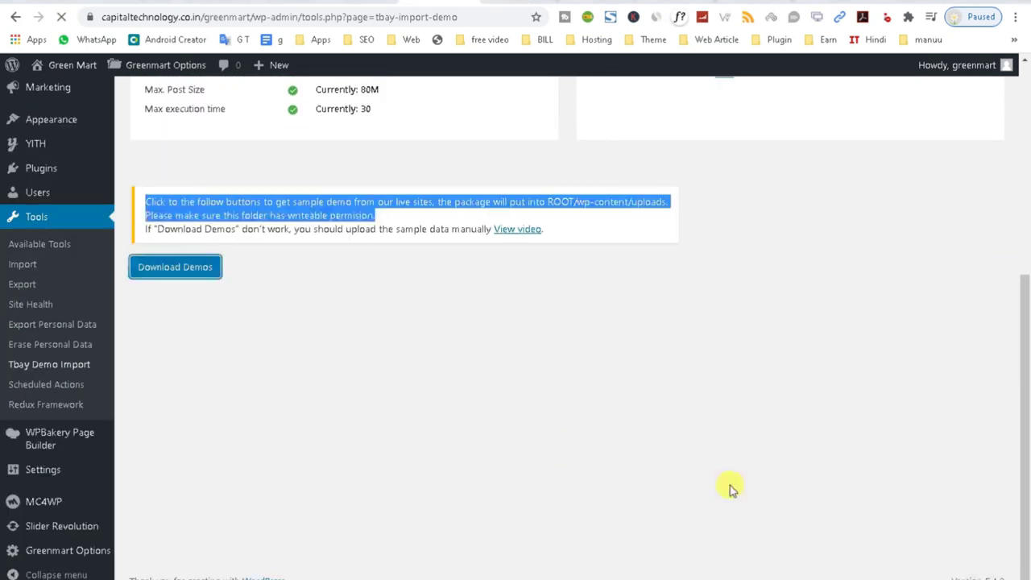
scroll(730, 486, "up", 5)
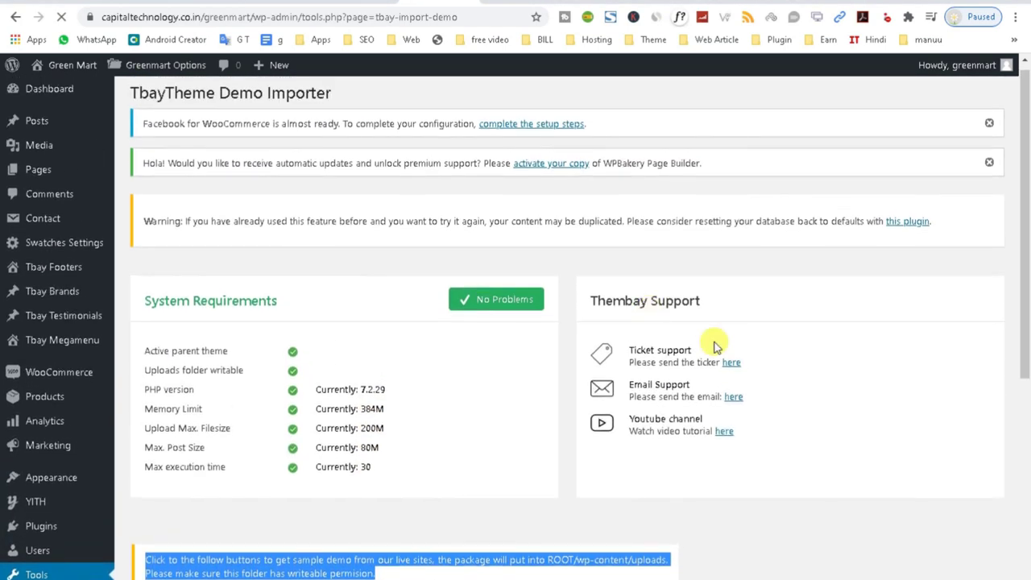
scroll(717, 346, "down", 4)
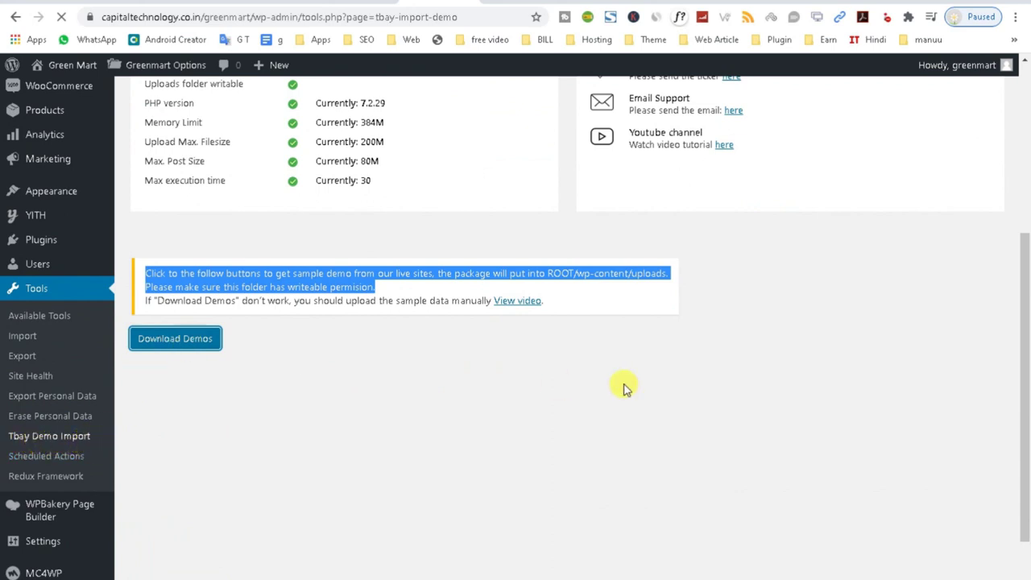
scroll(623, 386, "up", 2)
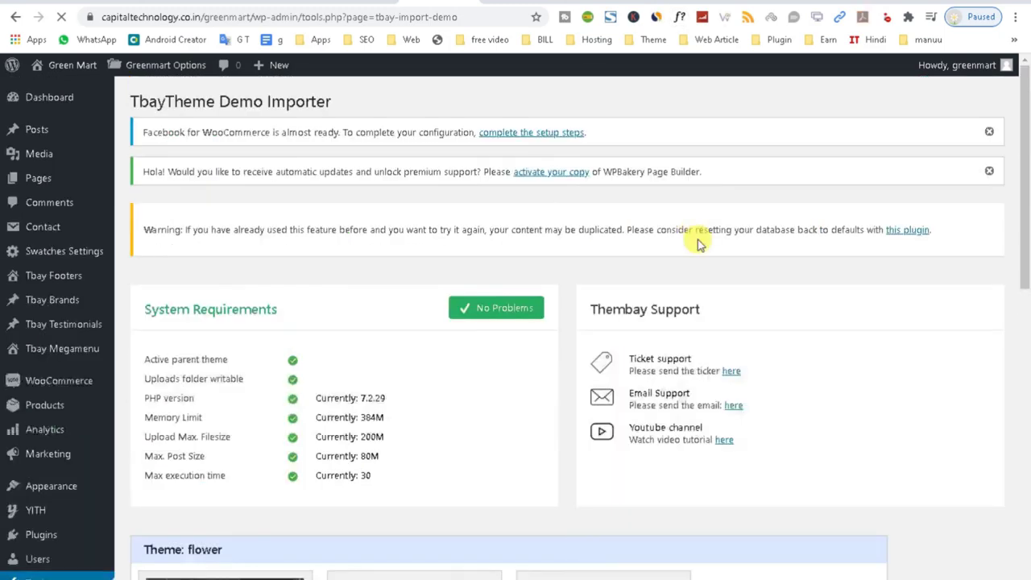
scroll(564, 281, "down", 4)
scroll(543, 283, "down", 10)
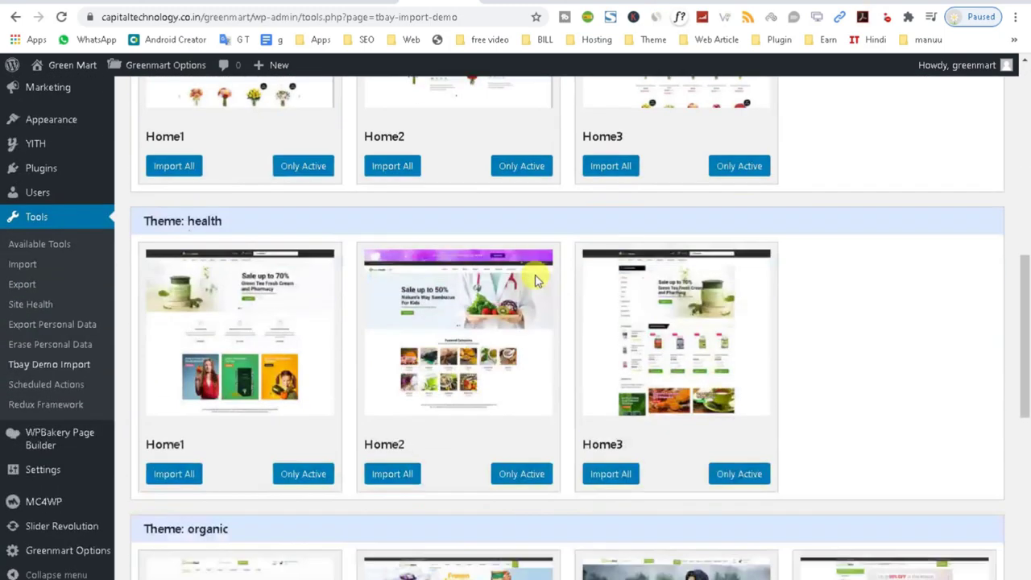
scroll(770, 314, "down", 2)
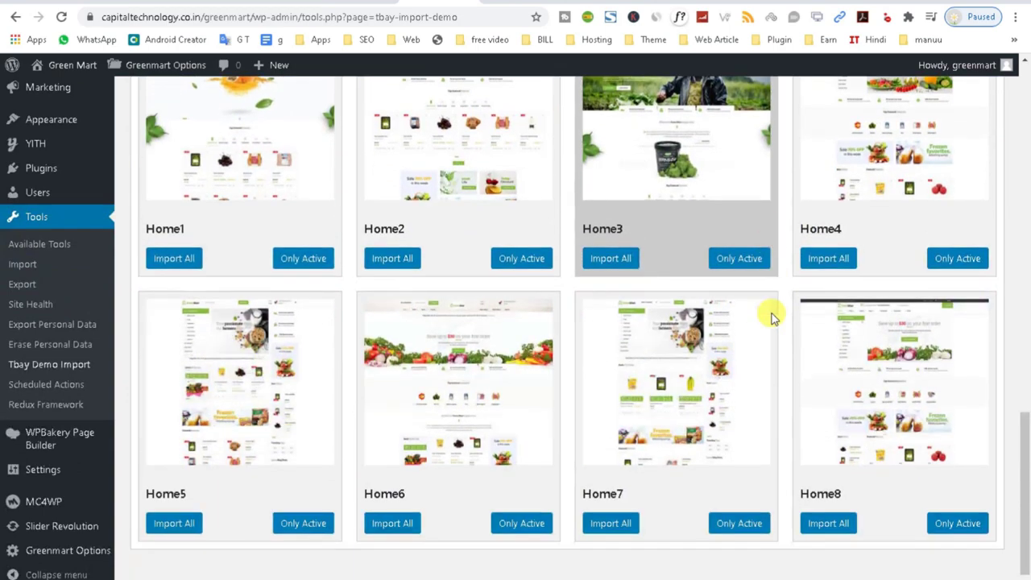
scroll(333, 238, "up", 7)
scroll(333, 238, "down", 6)
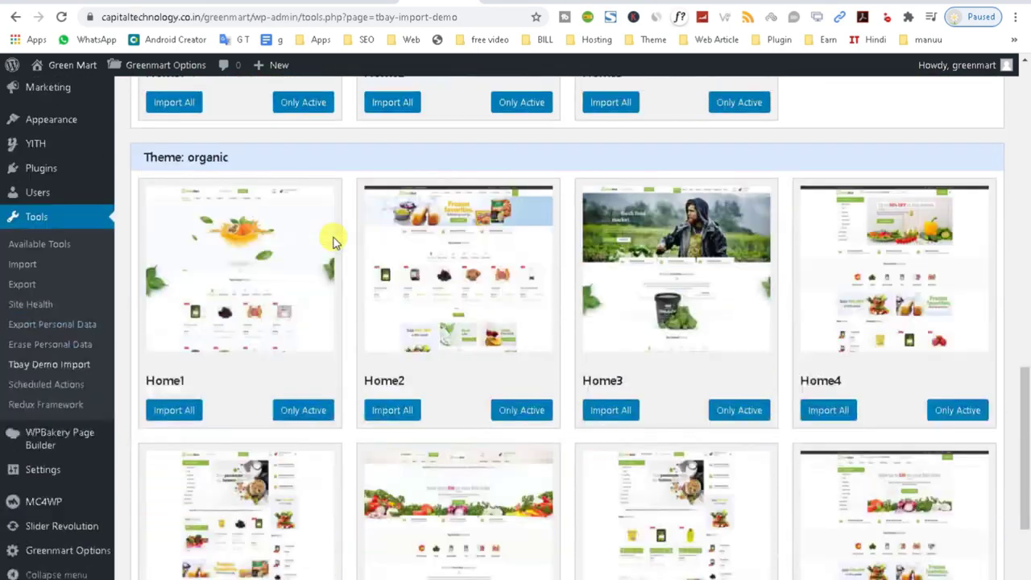
scroll(352, 400, "up", 3)
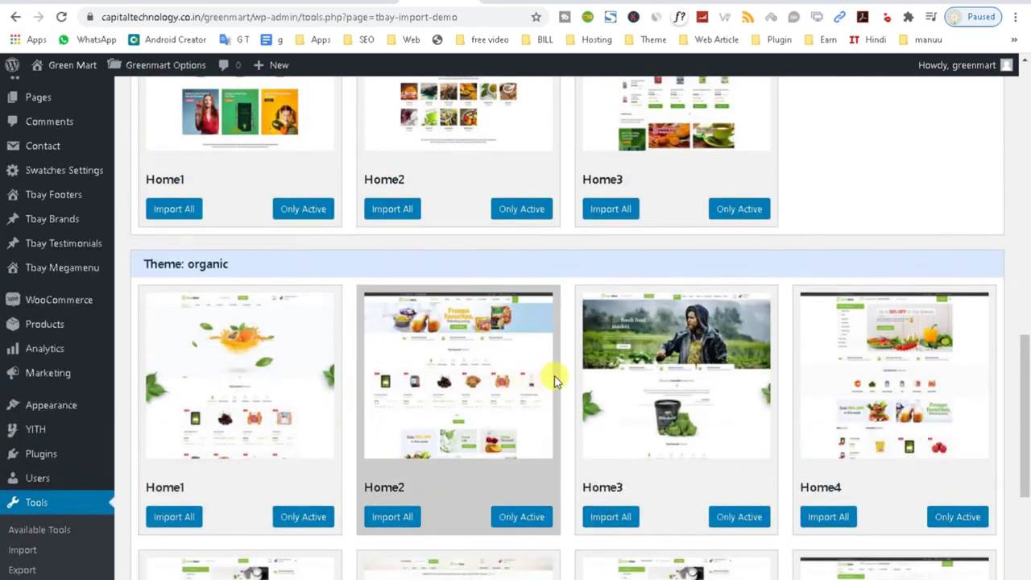
scroll(46, 486, "down", 2)
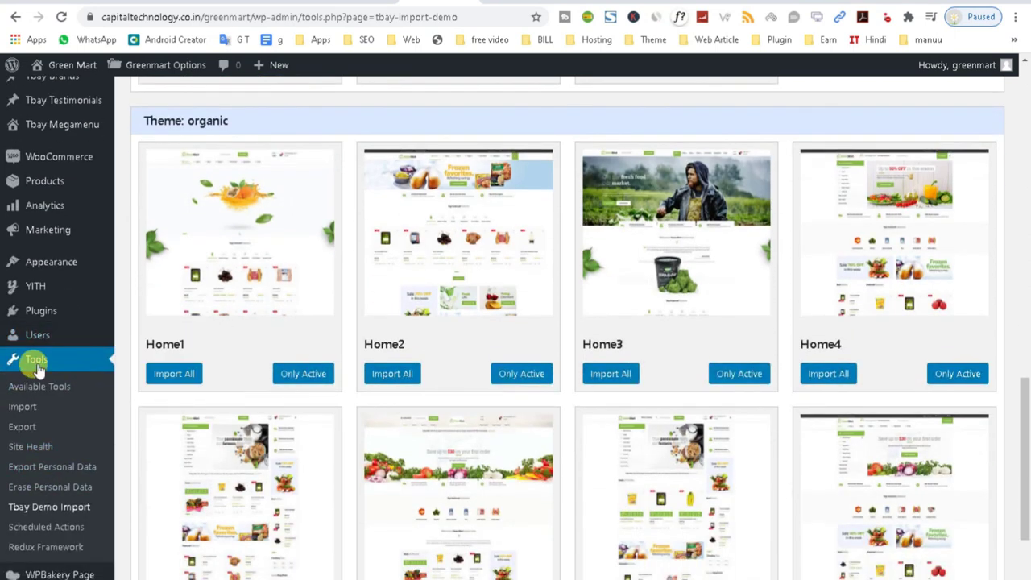
scroll(59, 424, "down", 2)
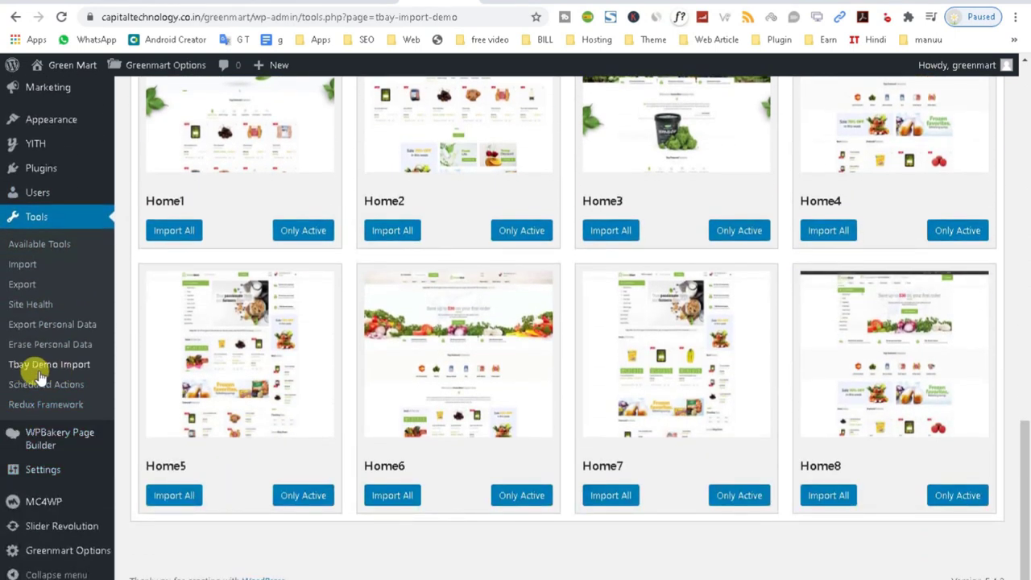
scroll(347, 379, "up", 3)
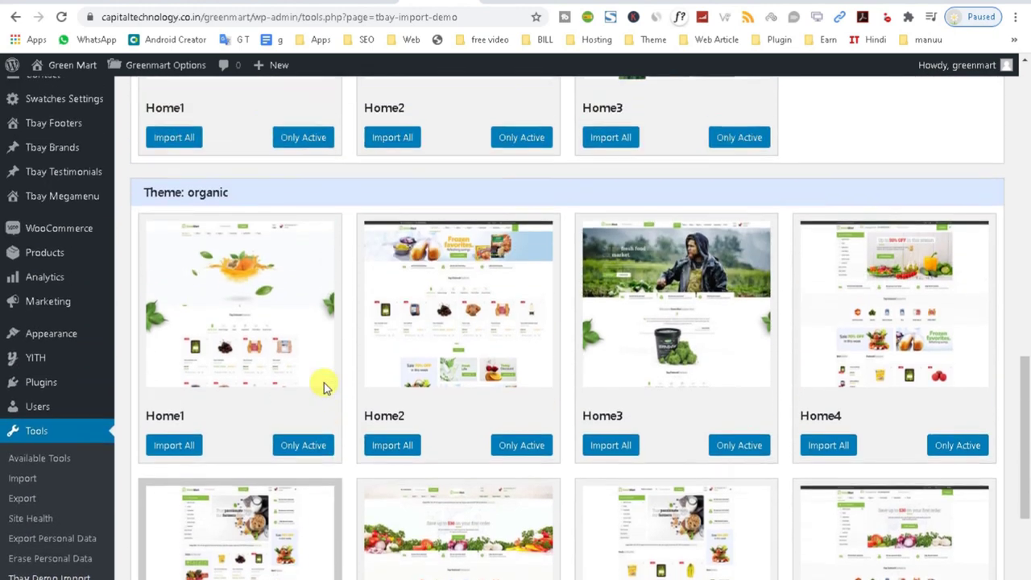
scroll(936, 357, "down", 1)
scroll(937, 356, "down", 1)
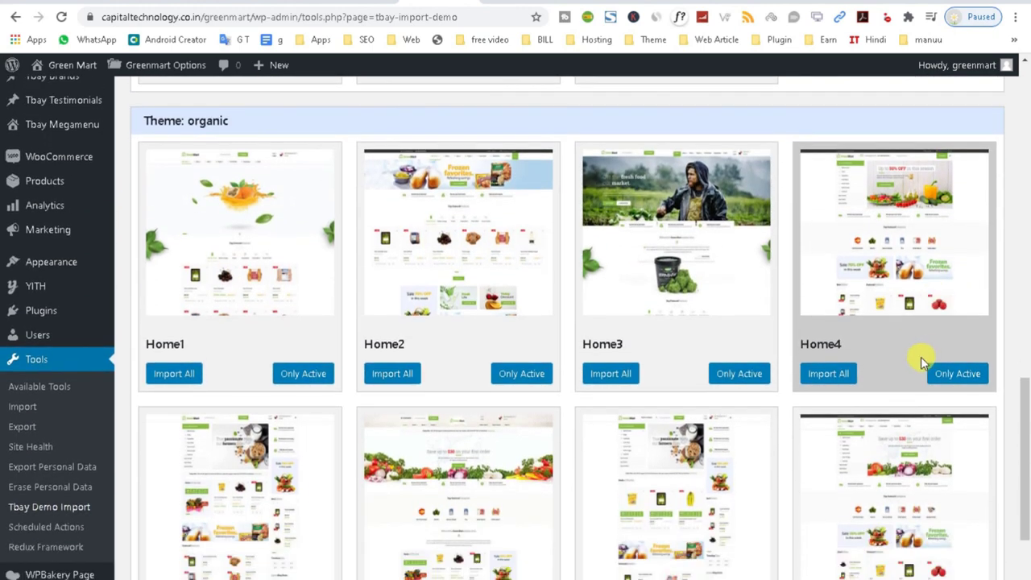
scroll(905, 367, "down", 3)
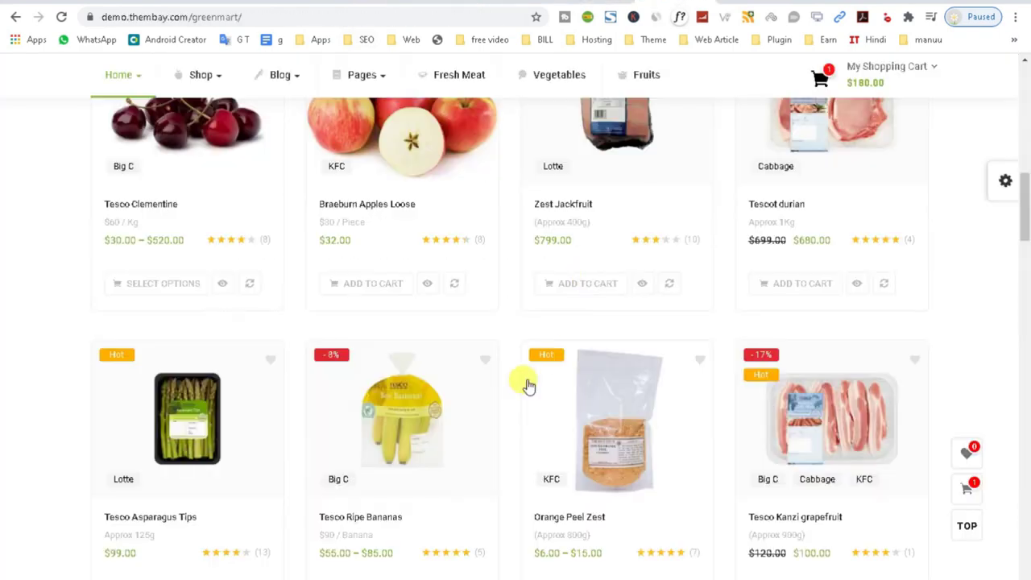
Open GreenMart's Live Preview on ThemeForest and browse the Home Demo 01–08 thumbnails.
scroll(525, 379, "up", 10)
scroll(548, 225, "up", 2)
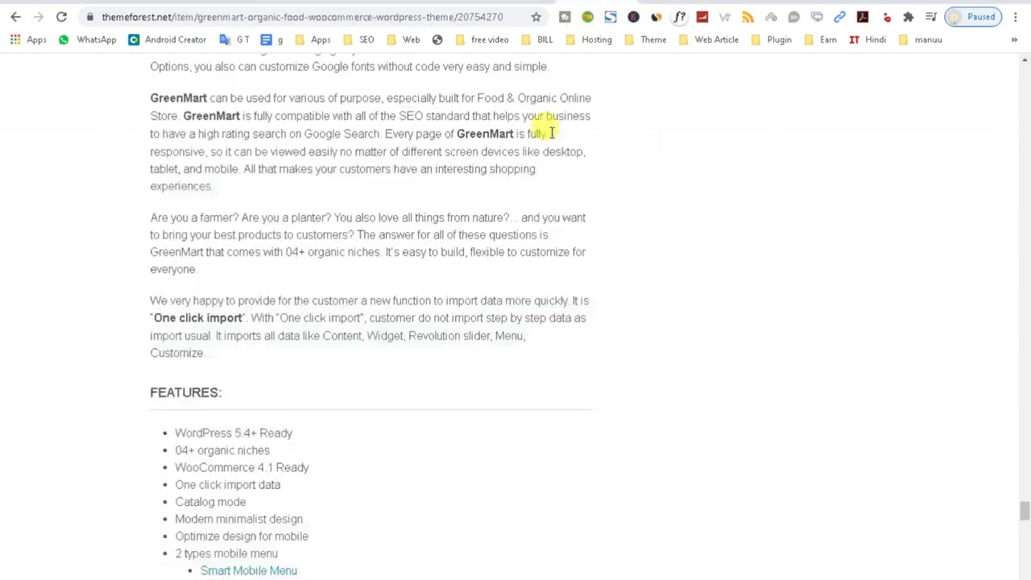
scroll(488, 327, "up", 5)
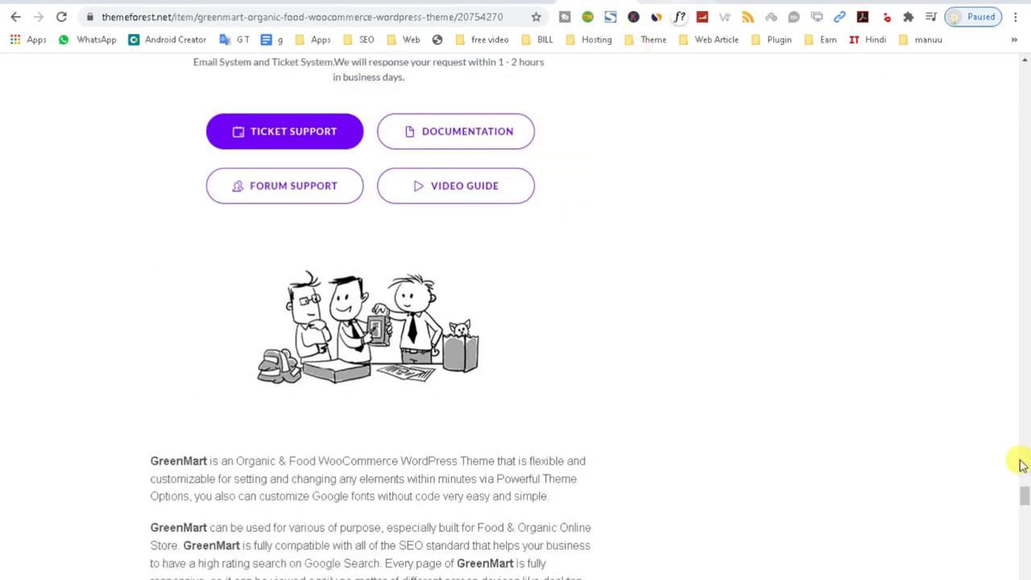
scroll(1021, 465, "up", 20)
scroll(691, 372, "down", 2)
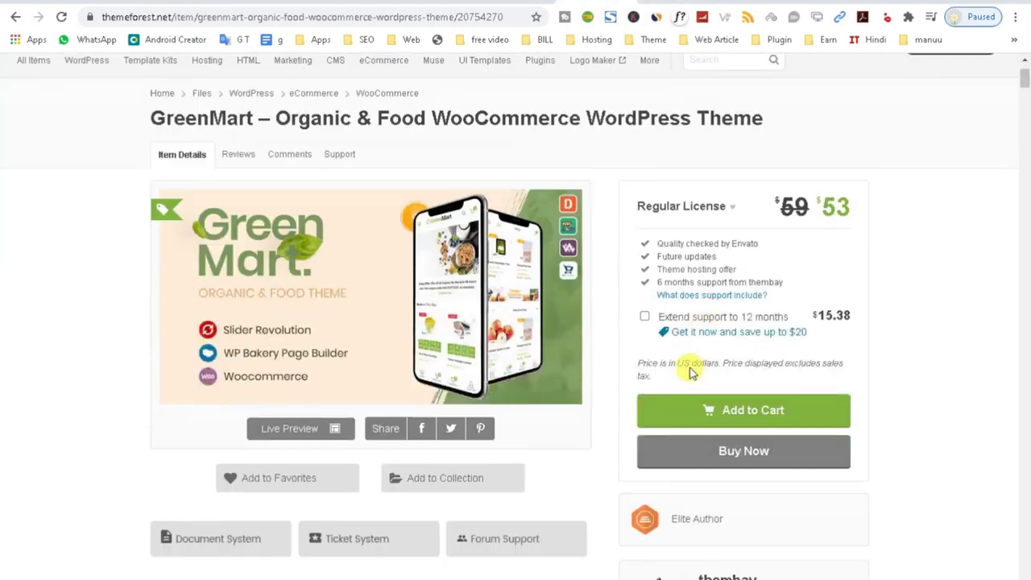
left_click(274, 412)
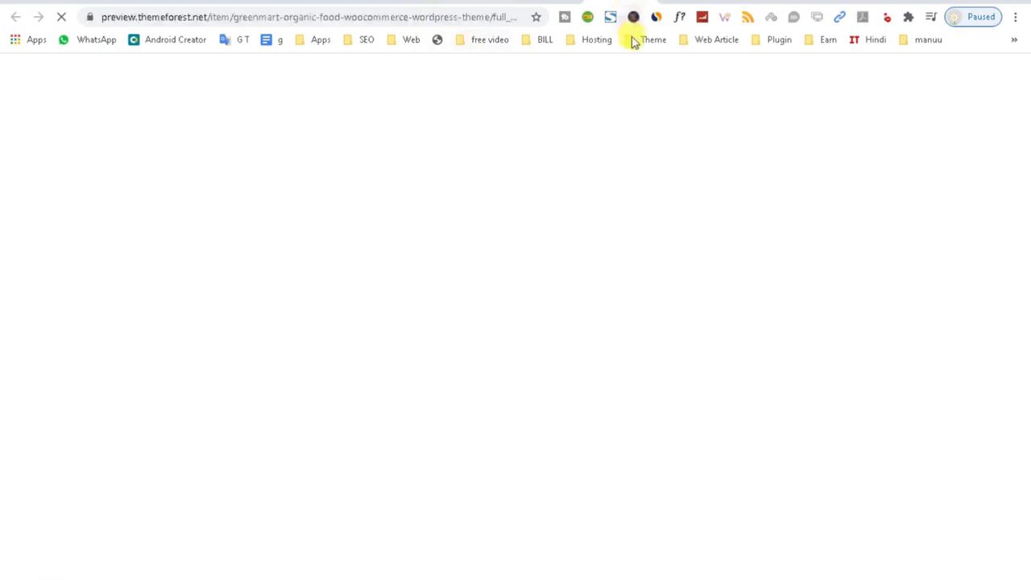
scroll(586, 331, "down", 5)
scroll(584, 330, "down", 4)
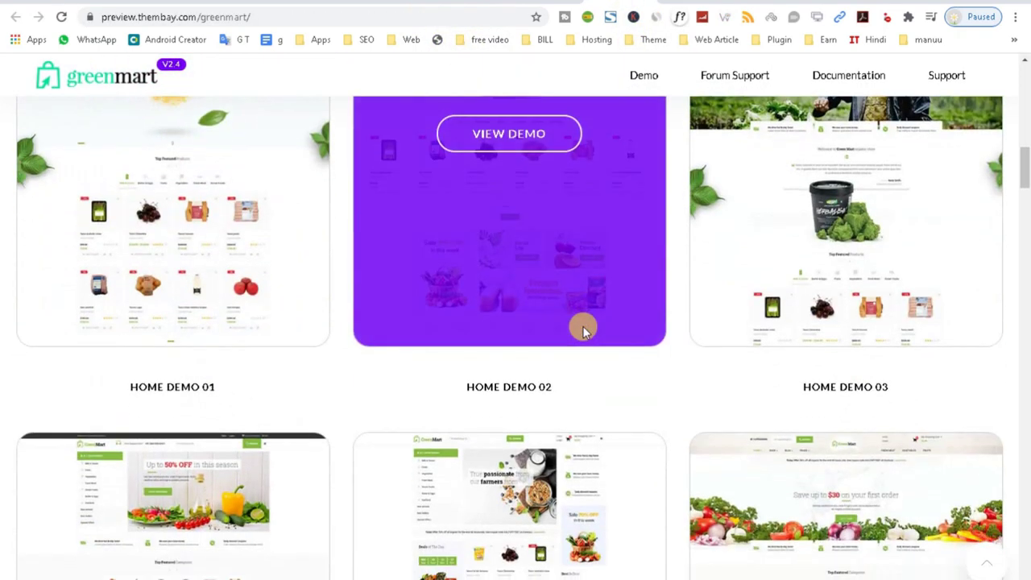
scroll(584, 330, "up", 1)
scroll(985, 349, "up", 1)
scroll(587, 410, "down", 2)
scroll(515, 389, "down", 4)
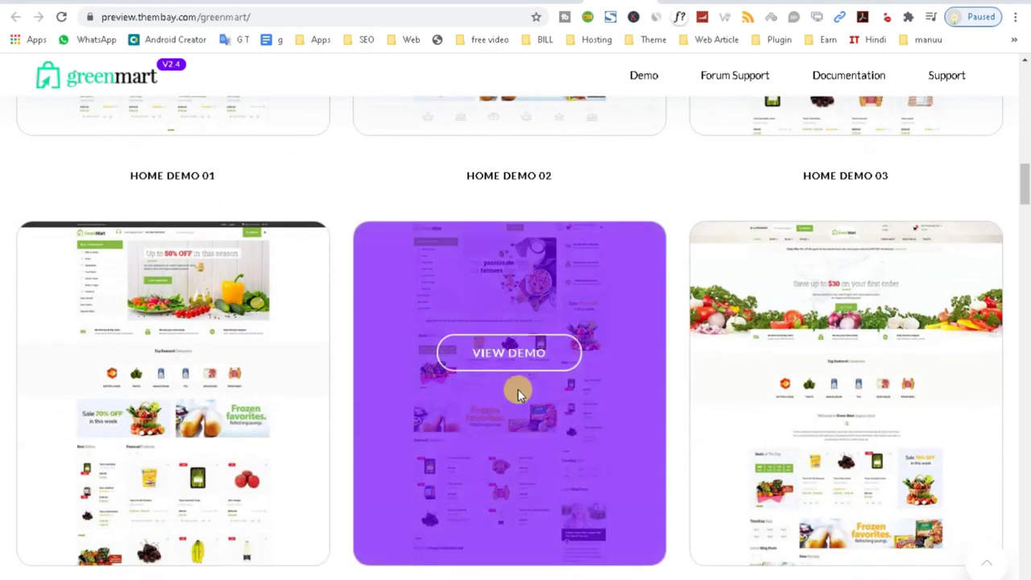
scroll(291, 429, "down", 6)
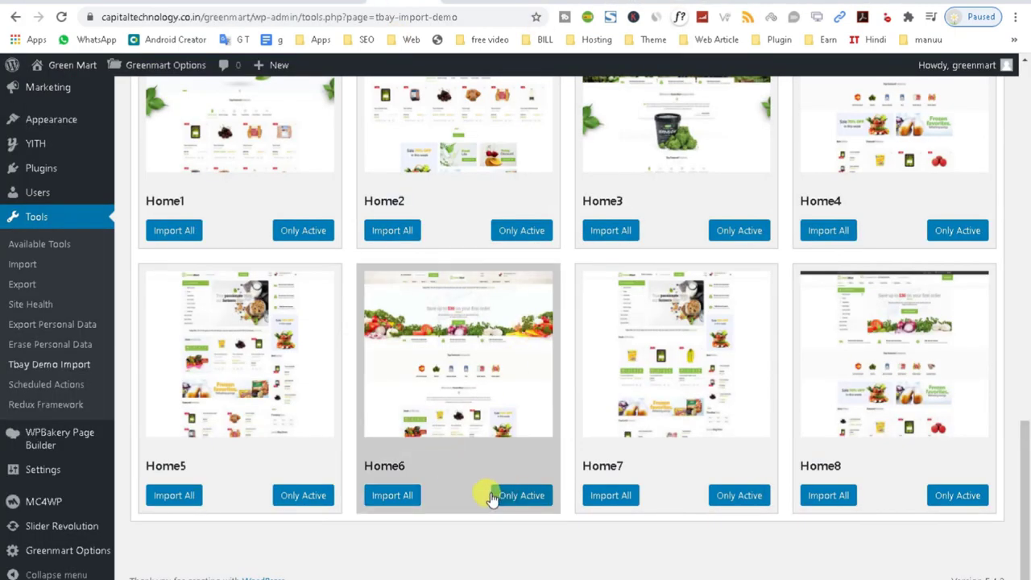
Import all data from the organic skin's Home2 demo and confirm it as default.
scroll(648, 424, "up", 5)
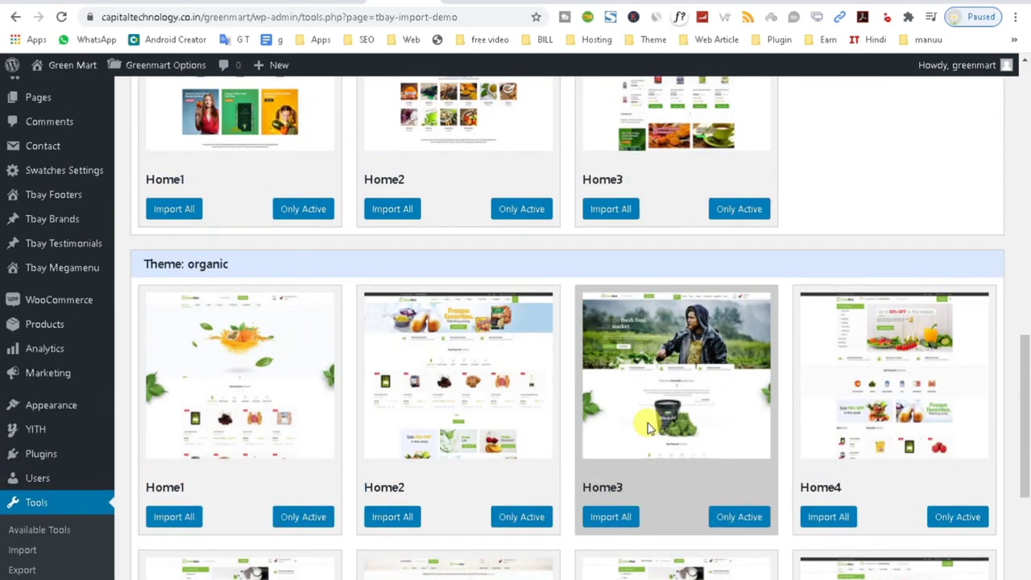
scroll(491, 403, "up", 2)
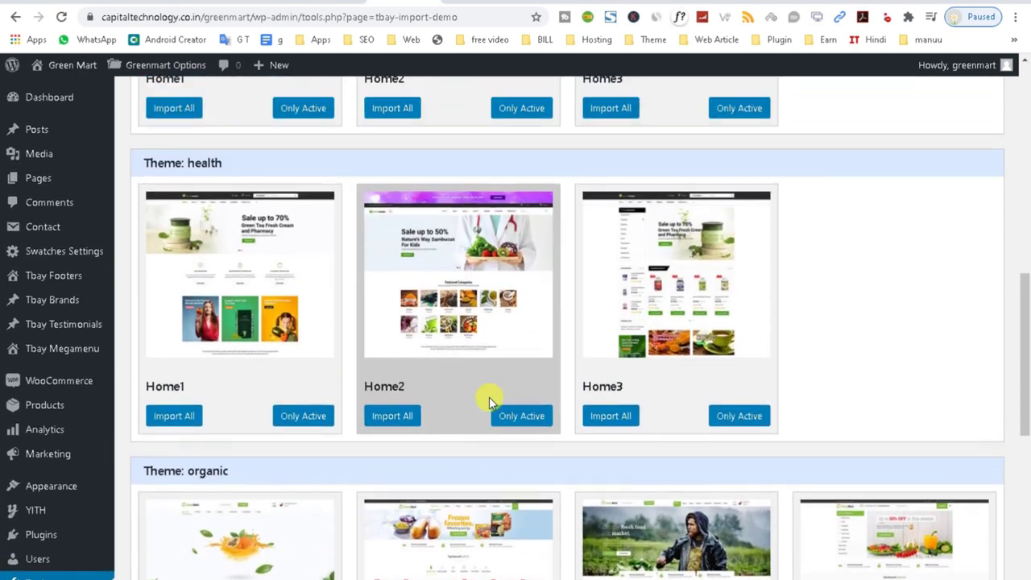
scroll(491, 322, "down", 6)
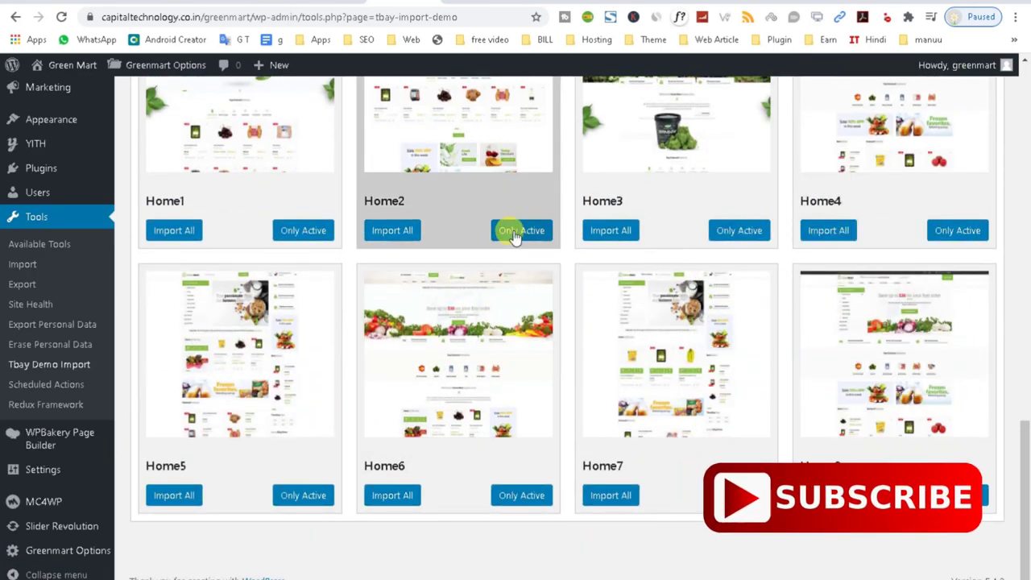
left_click(402, 232)
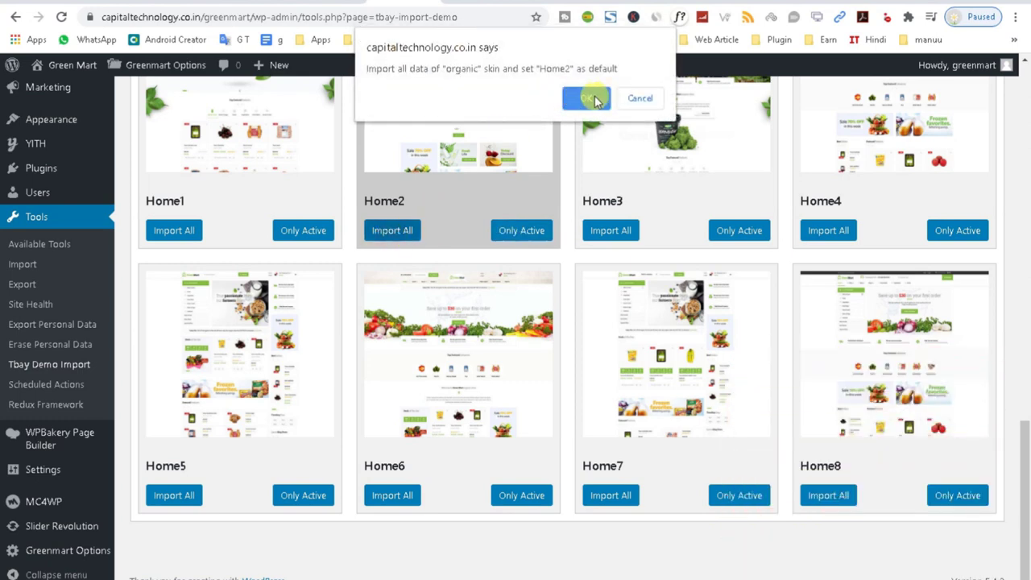
left_click(578, 97)
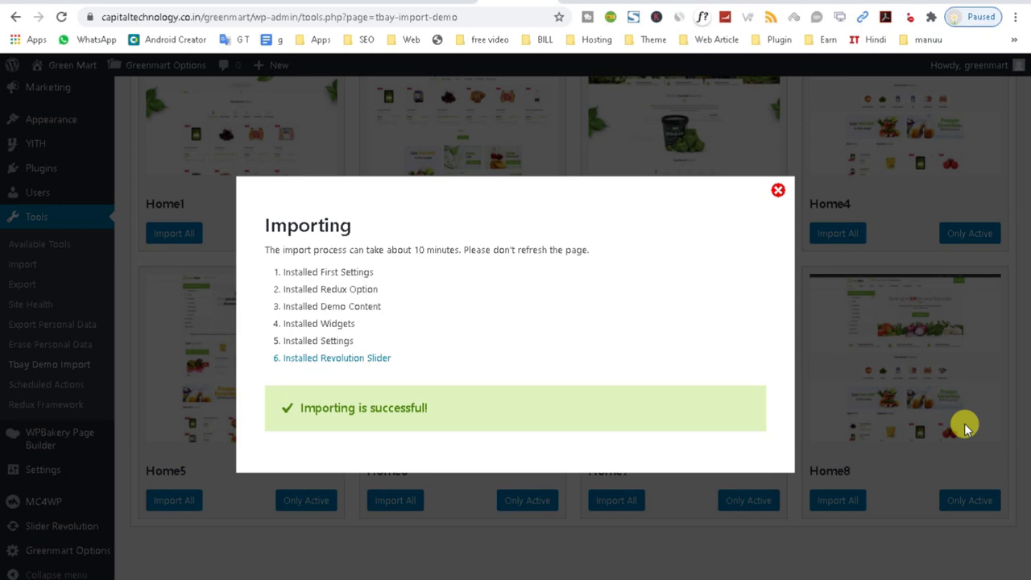
Close the import report, then reload the GreenMart homepage to see the imported organic demo.
left_click(778, 190)
scroll(677, 367, "up", 3)
left_click(61, 16)
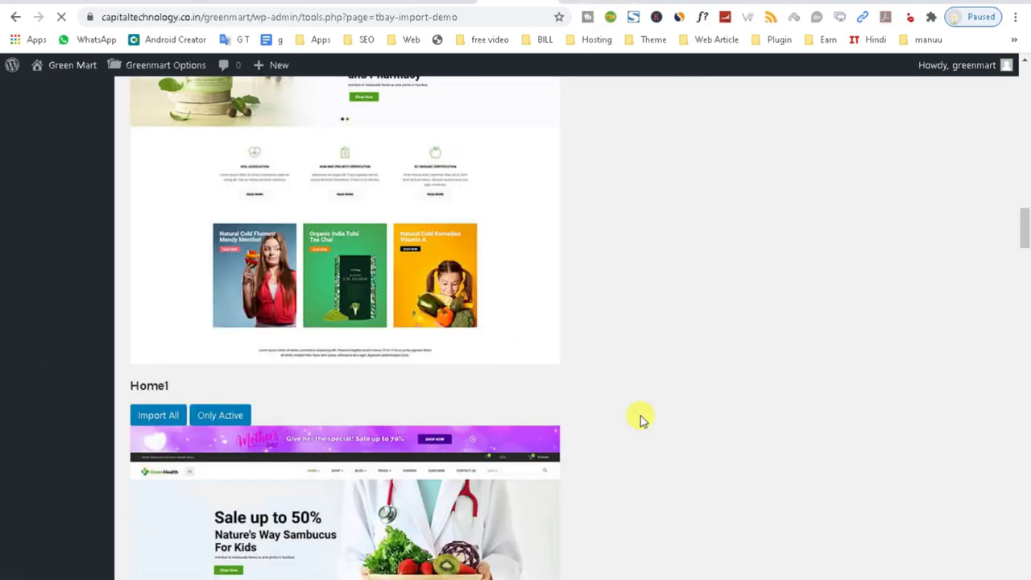
scroll(502, 398, "down", 4)
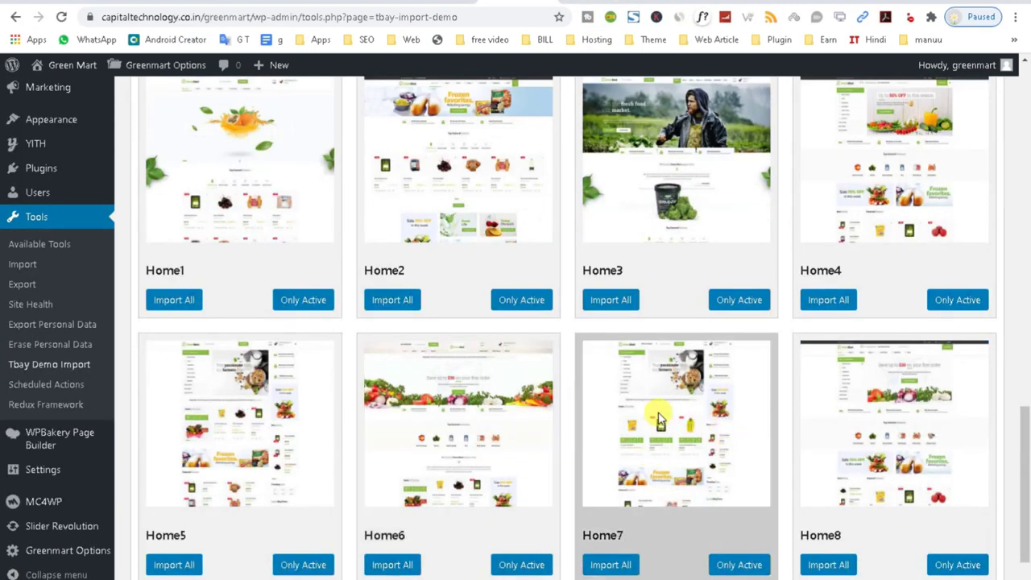
scroll(534, 438, "up", 2)
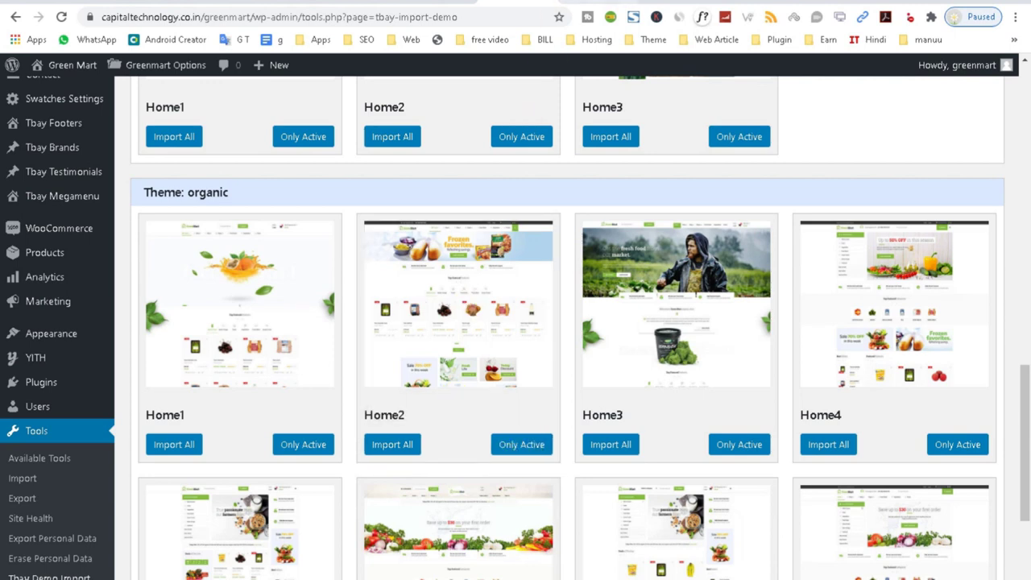
left_click(781, 3)
left_click(60, 18)
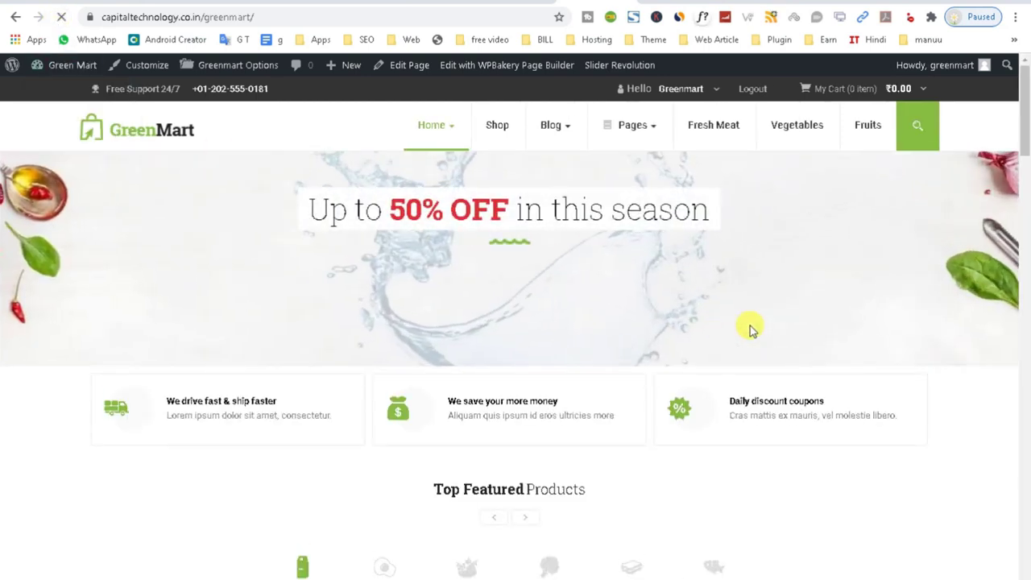
Scroll the GreenMart homepage down to the footer, then go back to the Tbay Demo Import page.
scroll(748, 327, "down", 10)
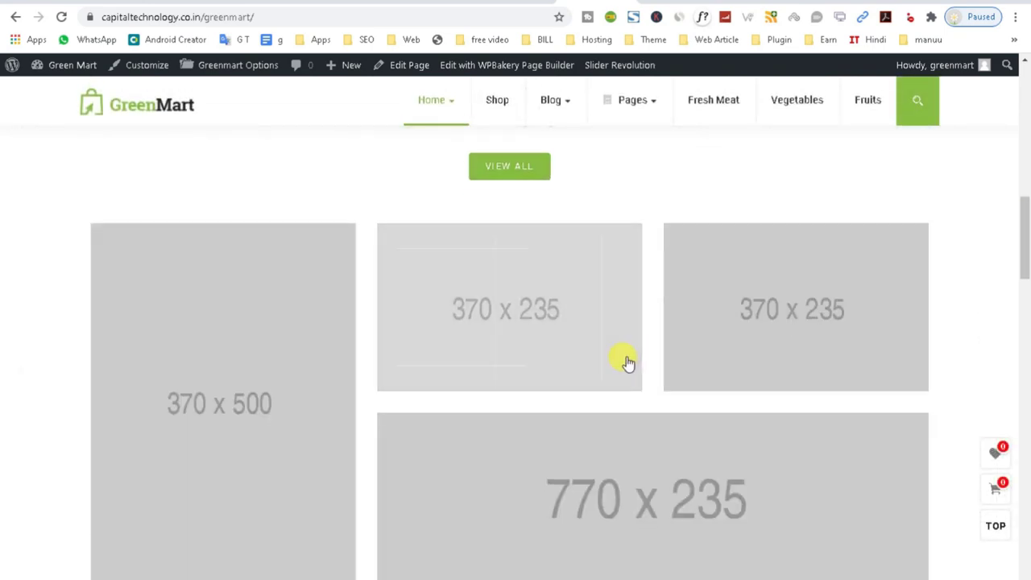
scroll(627, 363, "down", 15)
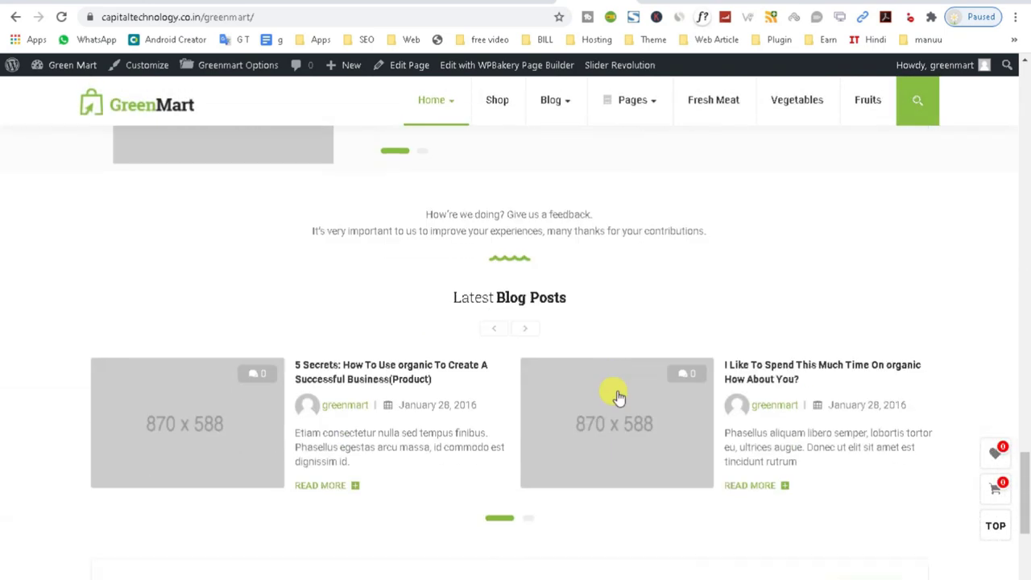
scroll(618, 397, "down", 5)
left_click_drag(1028, 553, 975, 571)
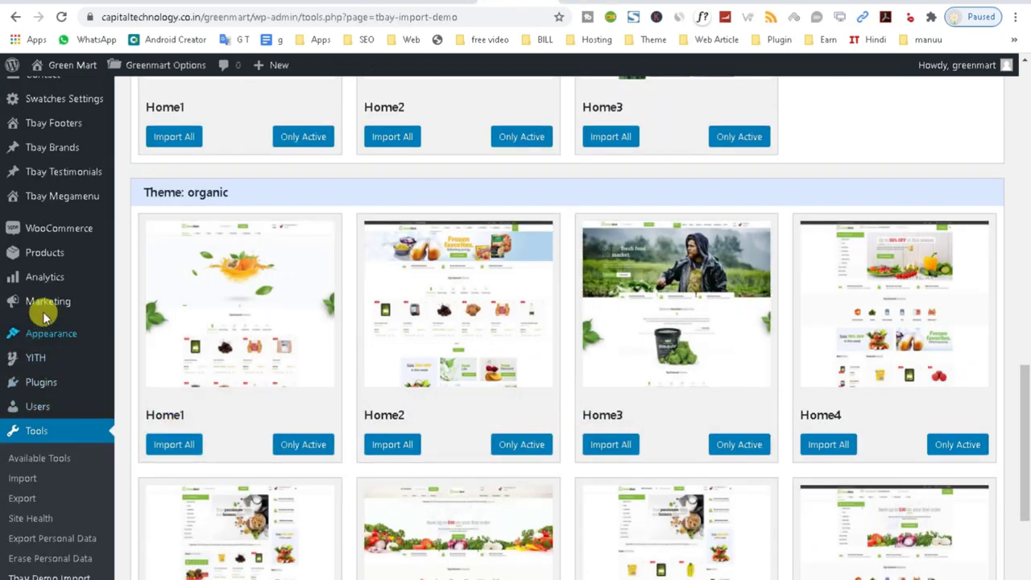
mouse_move(46, 256)
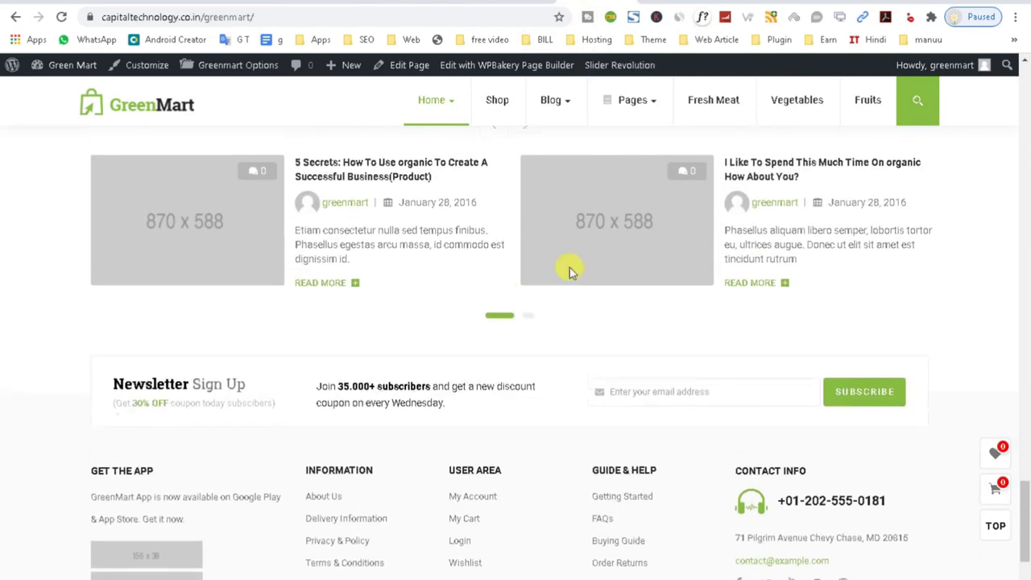
Move all 20 demo products to Trash via Bulk Actions and open the Trash list.
scroll(569, 272, "up", 10)
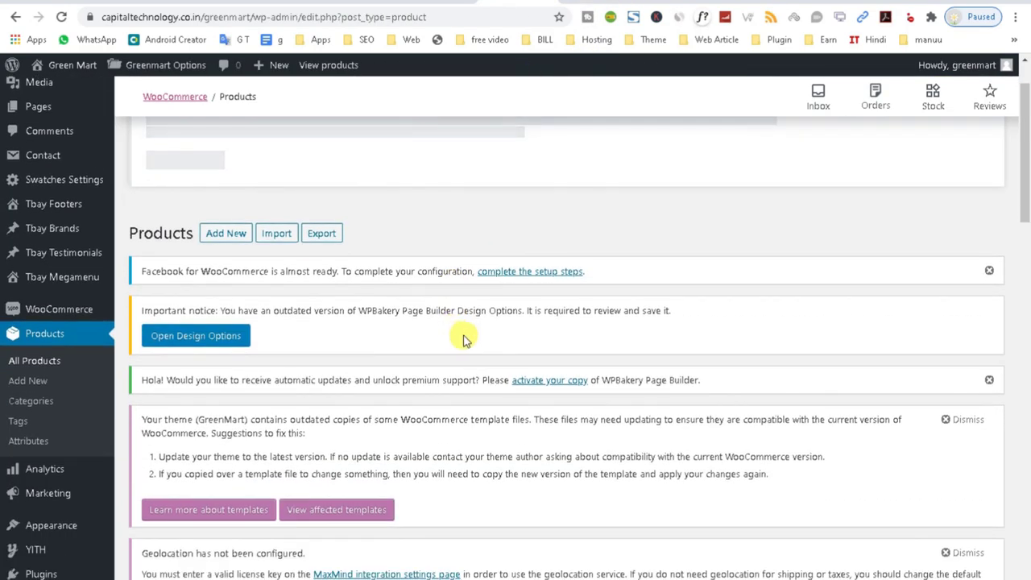
scroll(459, 338, "down", 5)
left_click(142, 323)
left_click(161, 294)
left_click(168, 343)
left_click(241, 294)
scroll(491, 290, "down", 5)
scroll(471, 322, "down", 3)
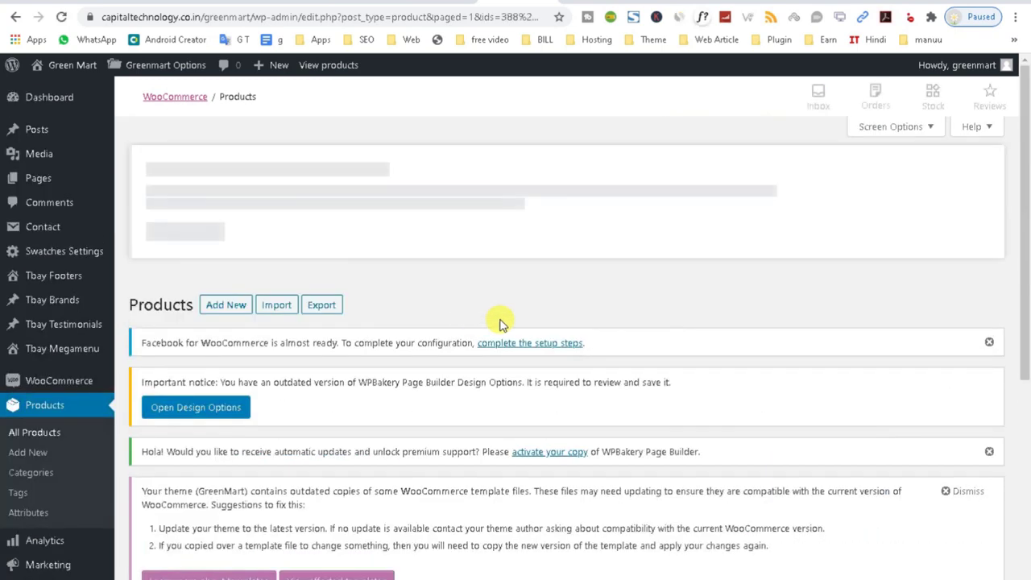
scroll(471, 322, "down", 4)
left_click(187, 389)
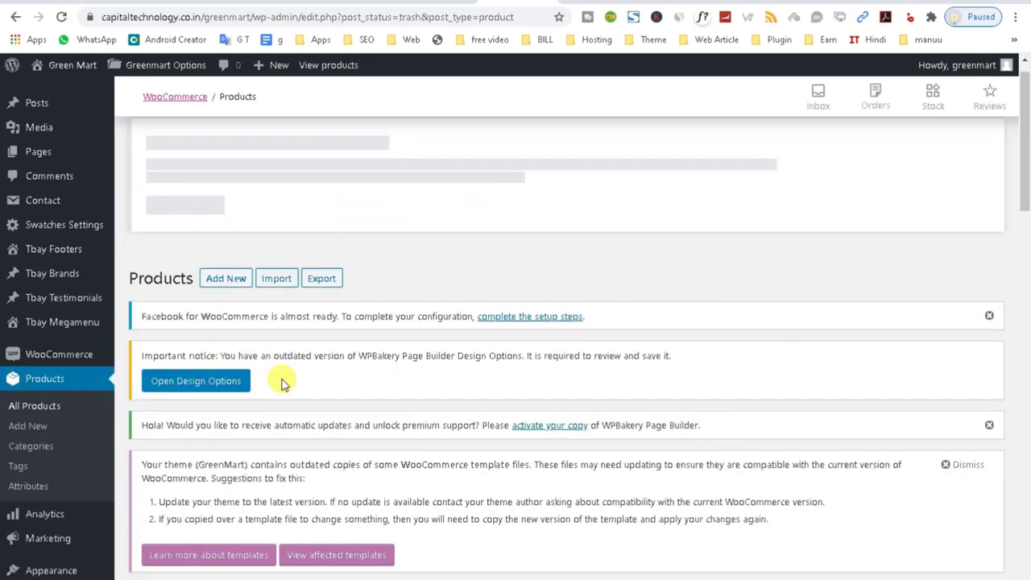
scroll(145, 425, "down", 4)
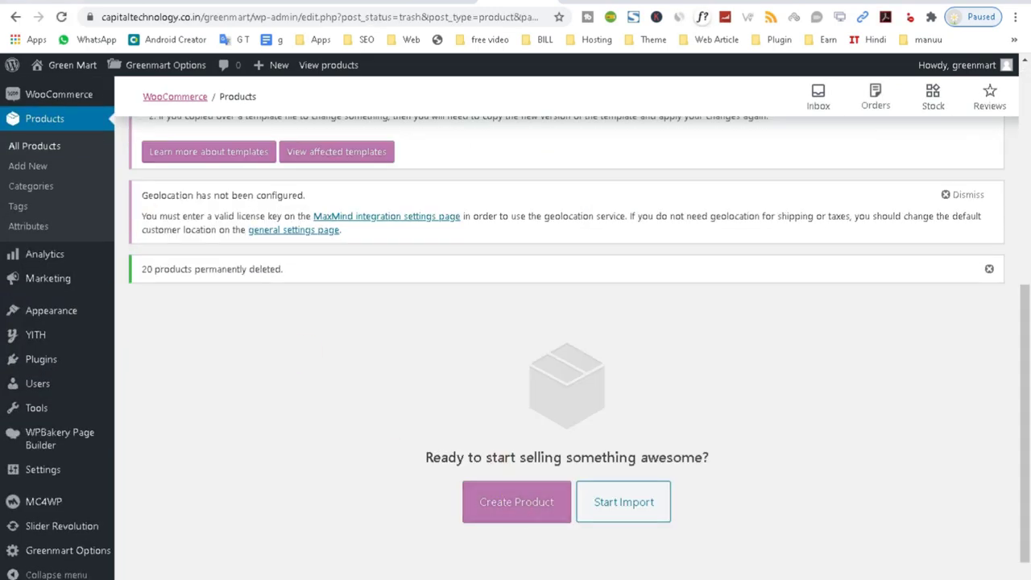
scroll(322, 382, "down", 5)
Upload 'All Vegetables .csv' in the product importer and run the import with its column mapping.
left_click(624, 502)
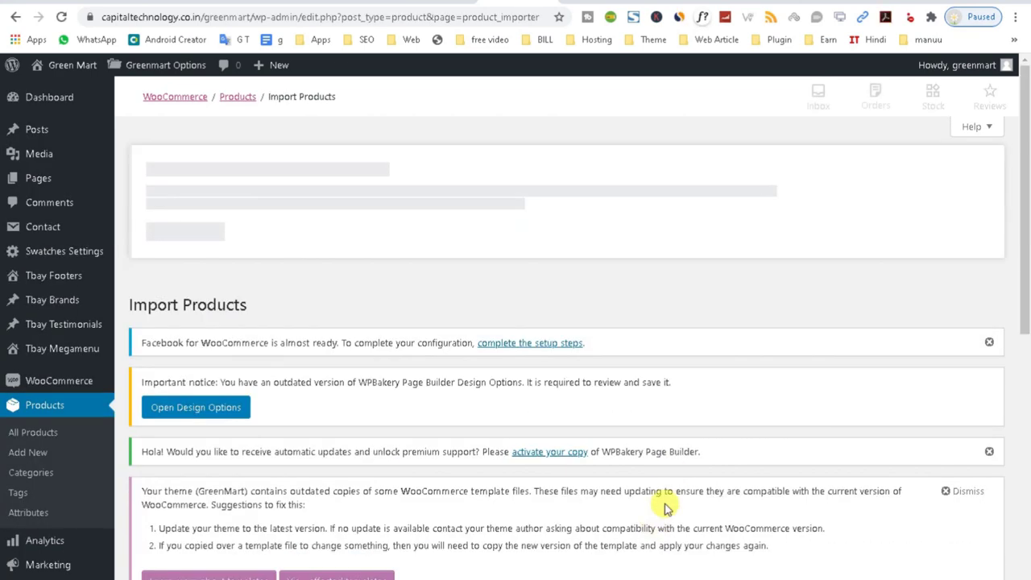
scroll(483, 415, "down", 3)
scroll(467, 417, "down", 5)
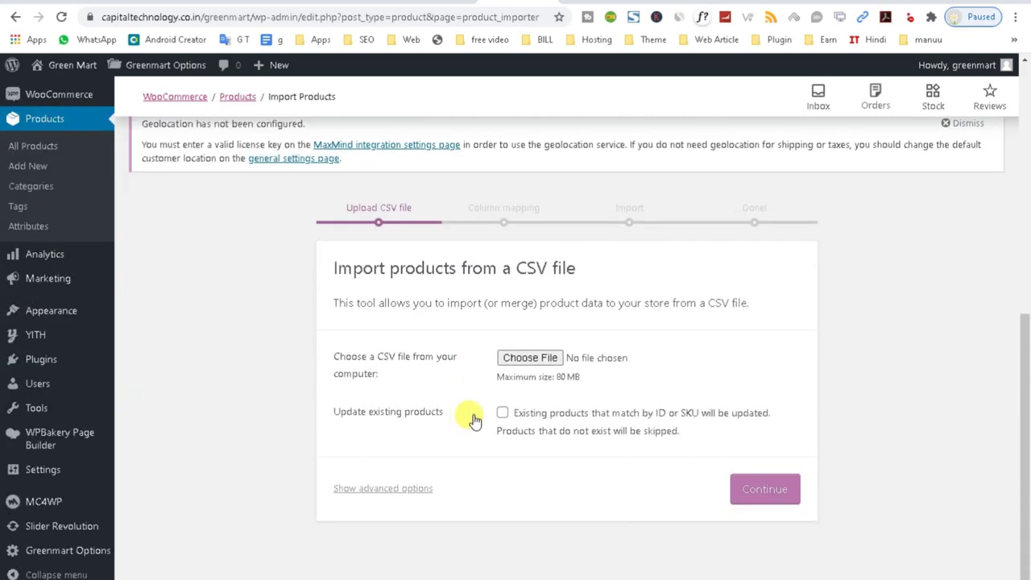
left_click(531, 358)
left_click(390, 197)
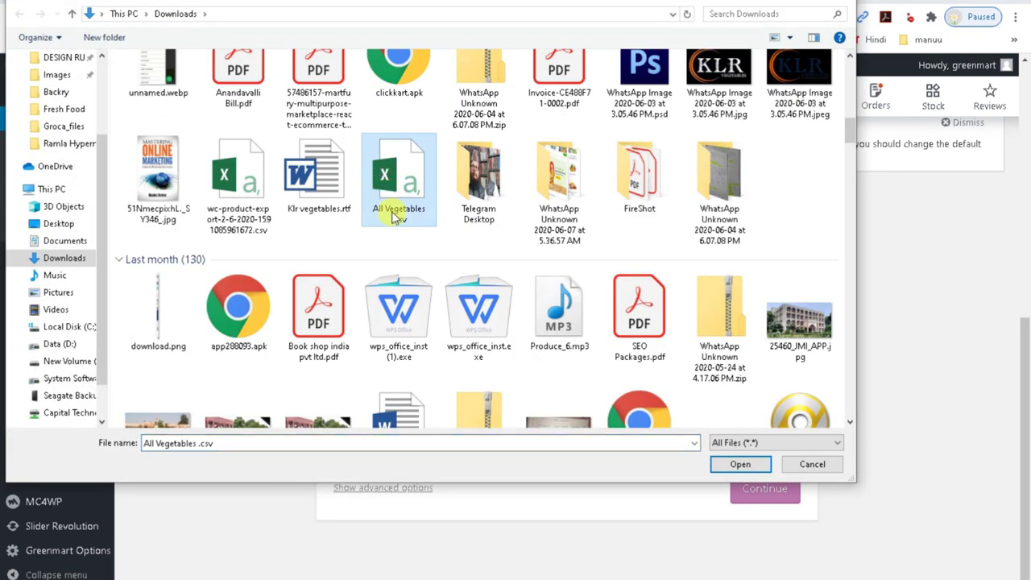
left_click(733, 465)
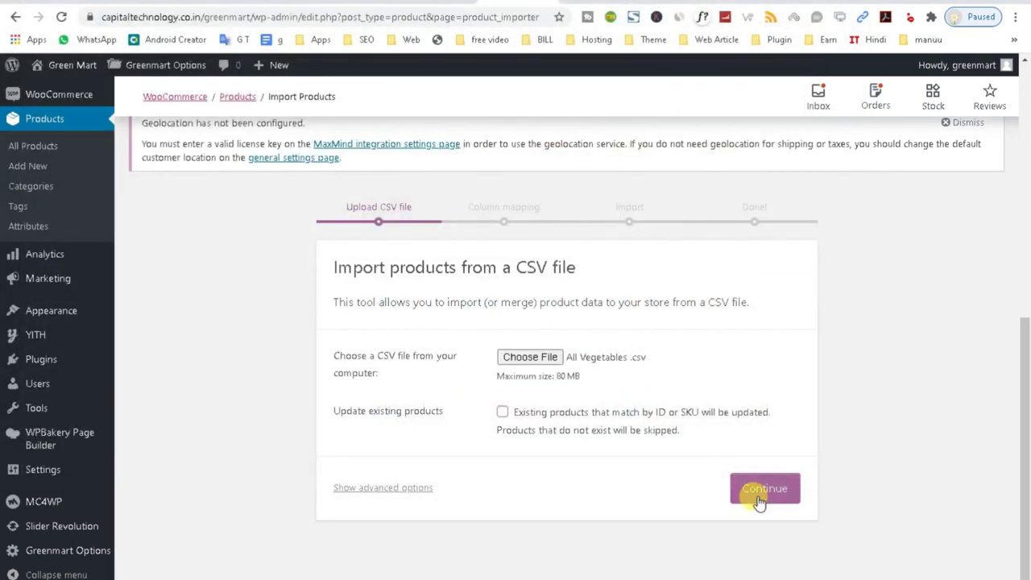
left_click(760, 498)
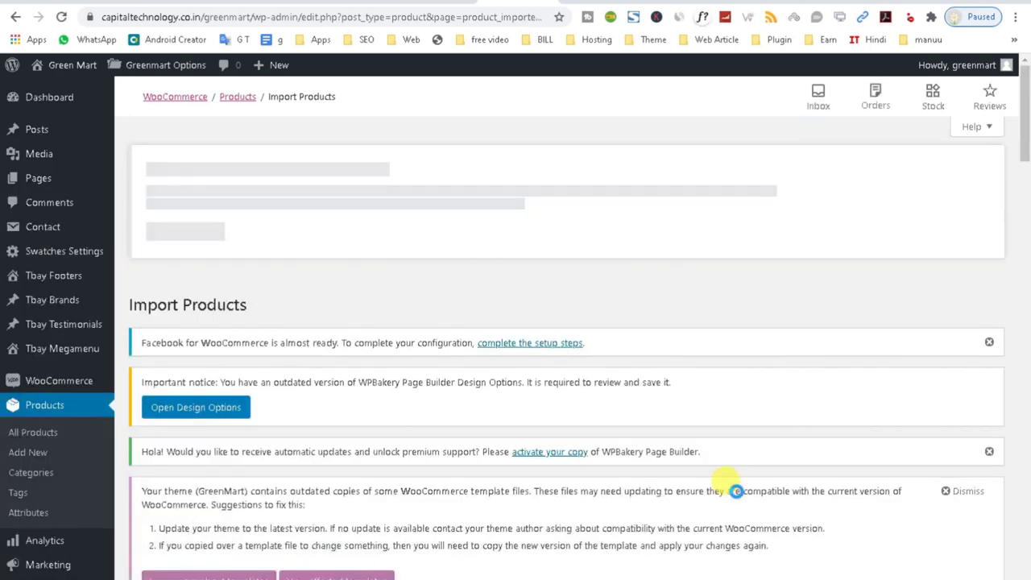
scroll(736, 490, "down", 15)
scroll(748, 544, "down", 15)
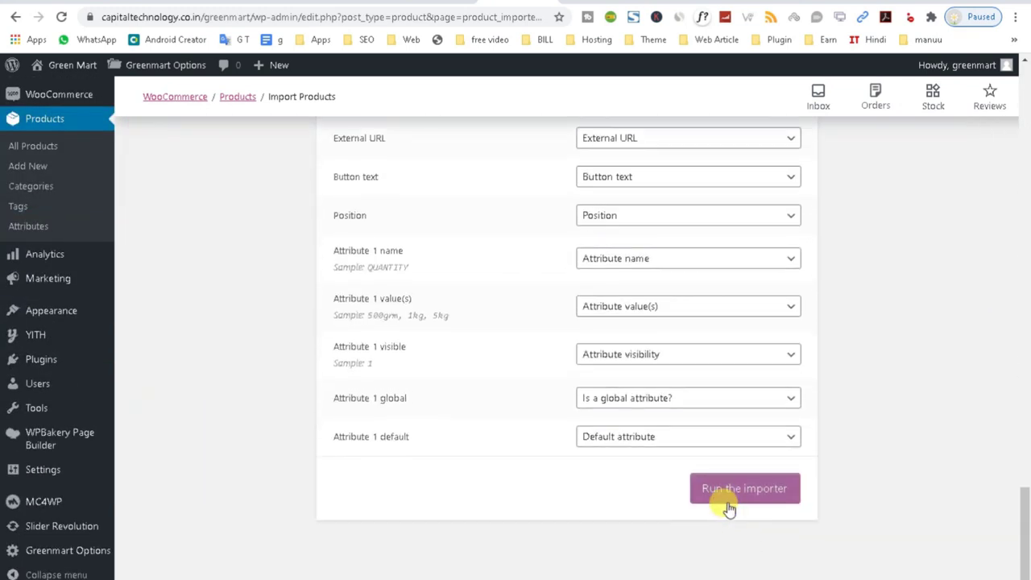
left_click(725, 490)
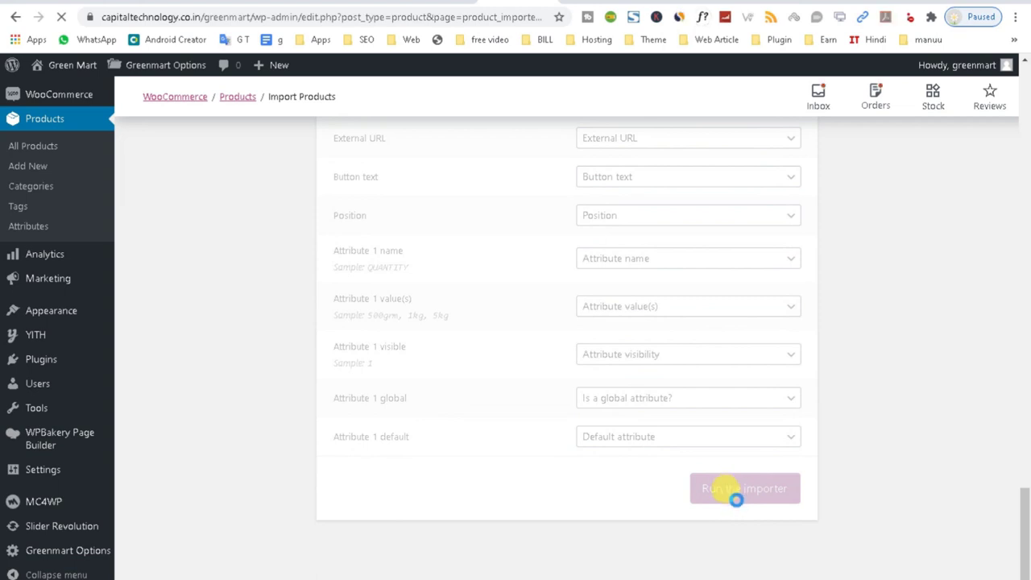
scroll(409, 439, "down", 5)
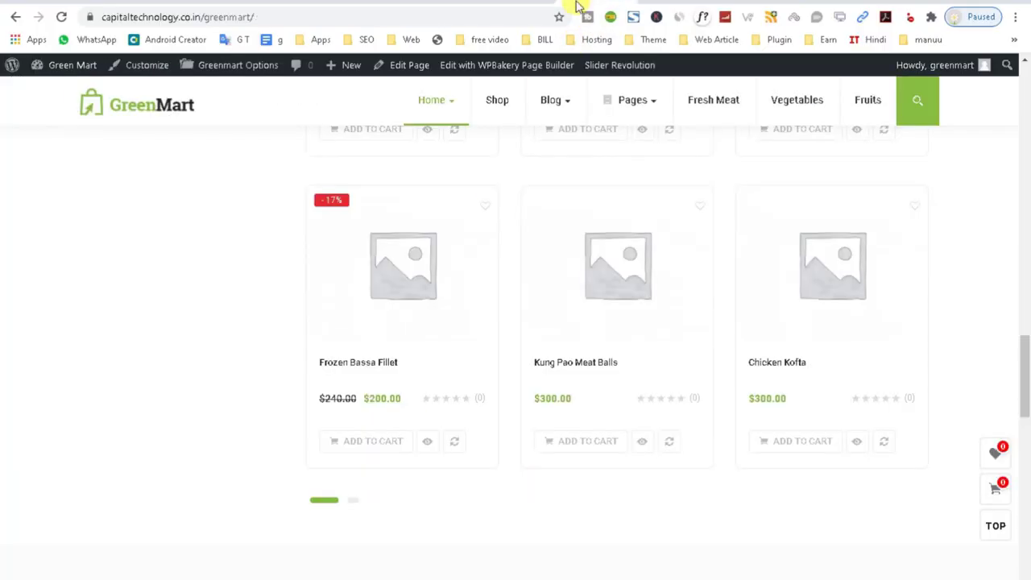
Cycle through the storefront's Top Featured category tabs to check the imported vegetables.
scroll(467, 260, "up", 3)
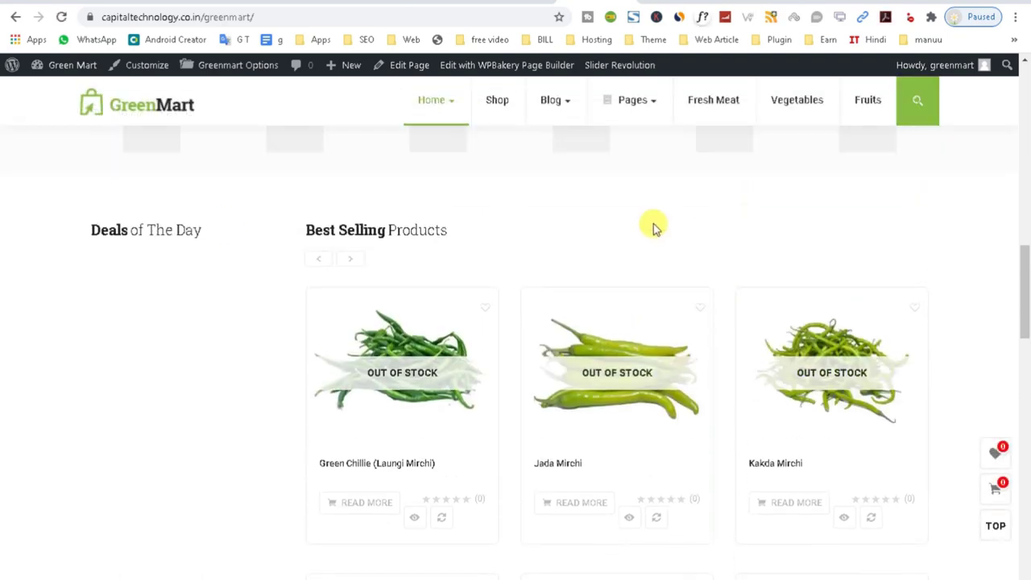
scroll(647, 233, "down", 8)
scroll(686, 319, "down", 5)
scroll(693, 338, "up", 3)
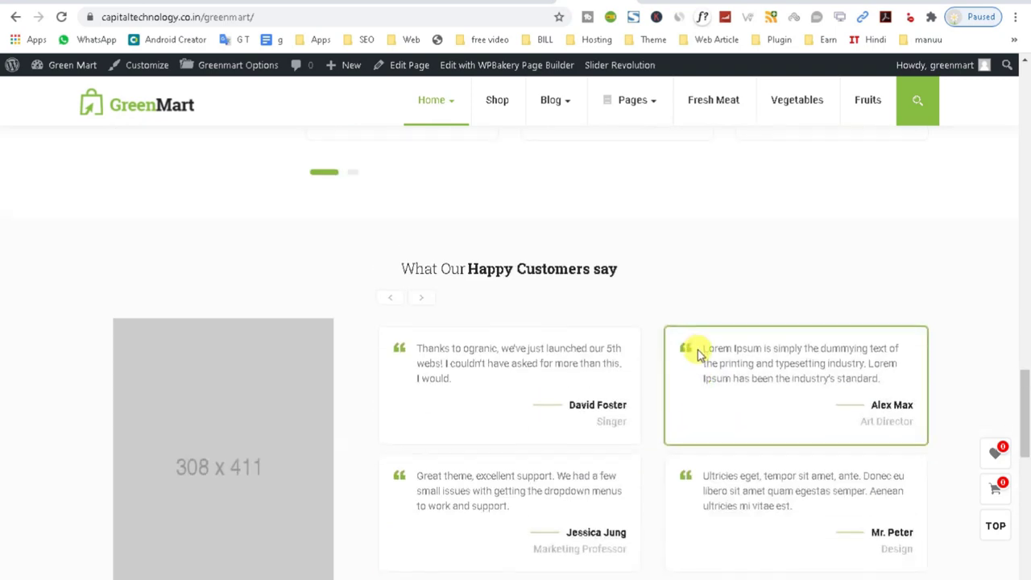
scroll(697, 350, "up", 7)
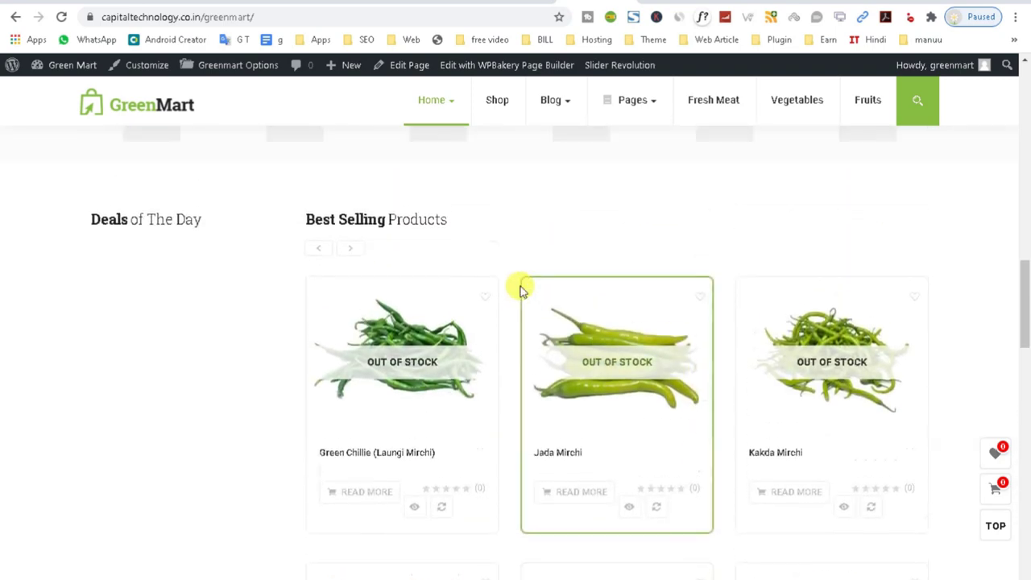
scroll(528, 392, "up", 6)
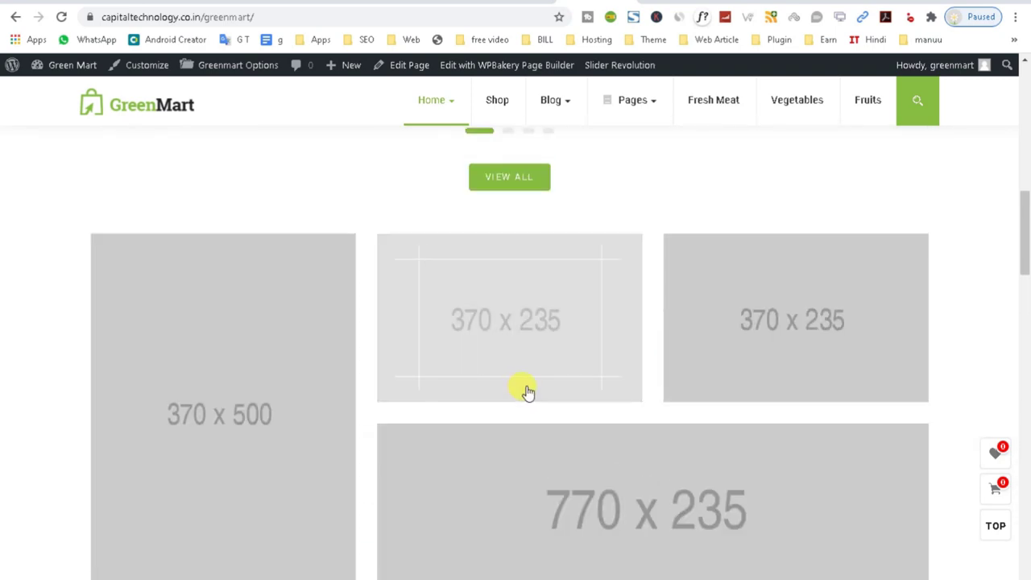
scroll(528, 392, "up", 8)
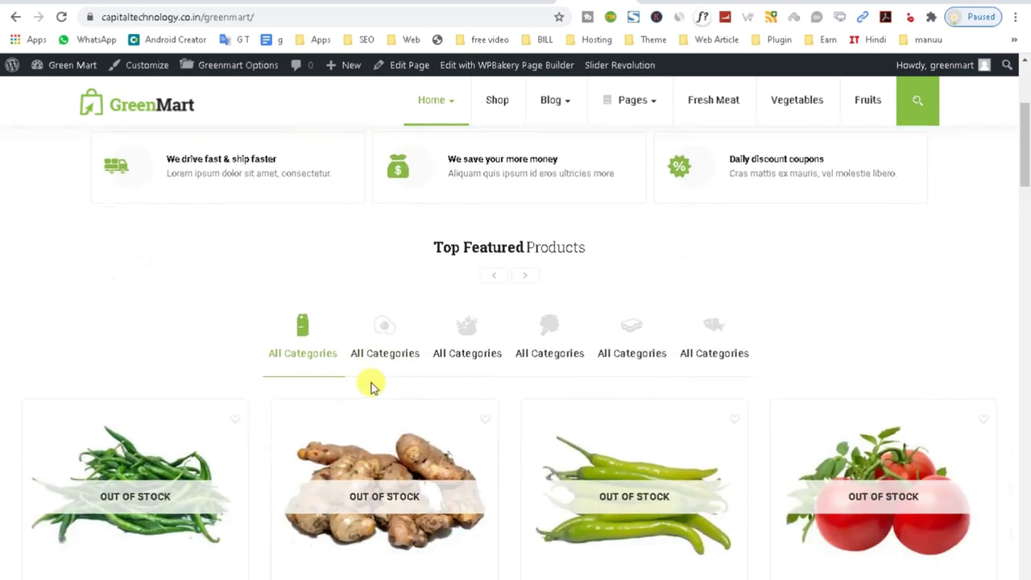
left_click(386, 360)
left_click(466, 356)
left_click(529, 362)
left_click(622, 363)
left_click(720, 363)
scroll(307, 279, "down", 4)
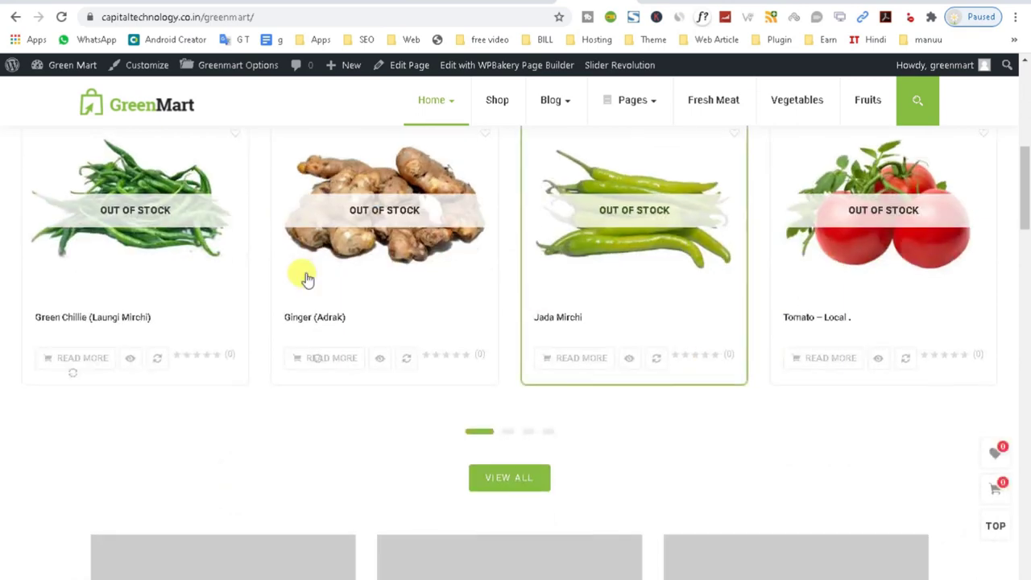
View the Ginger (Adrak) product page, then the previous product, Green Chillie.
left_click(374, 243)
scroll(732, 327, "down", 3)
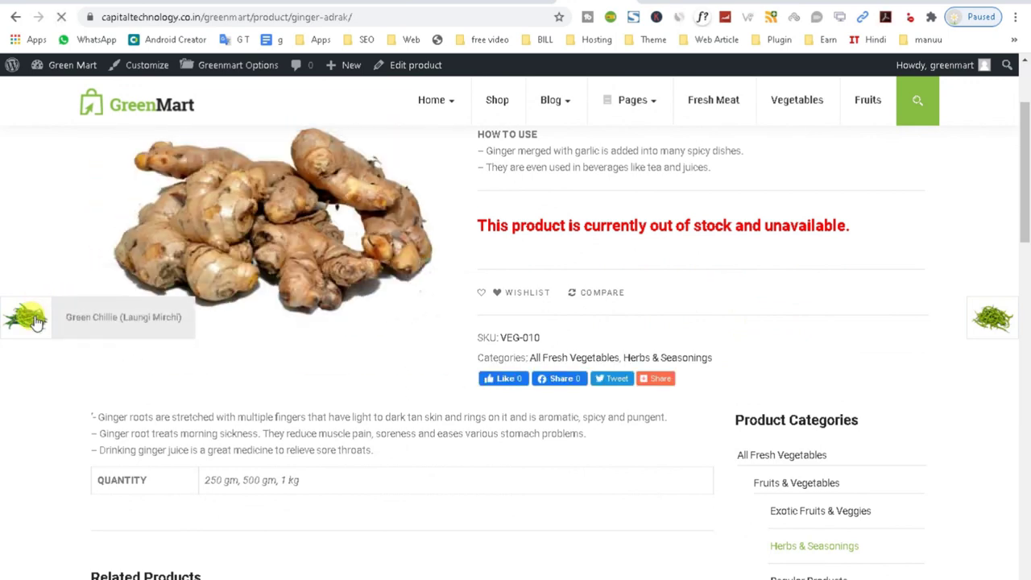
left_click(33, 320)
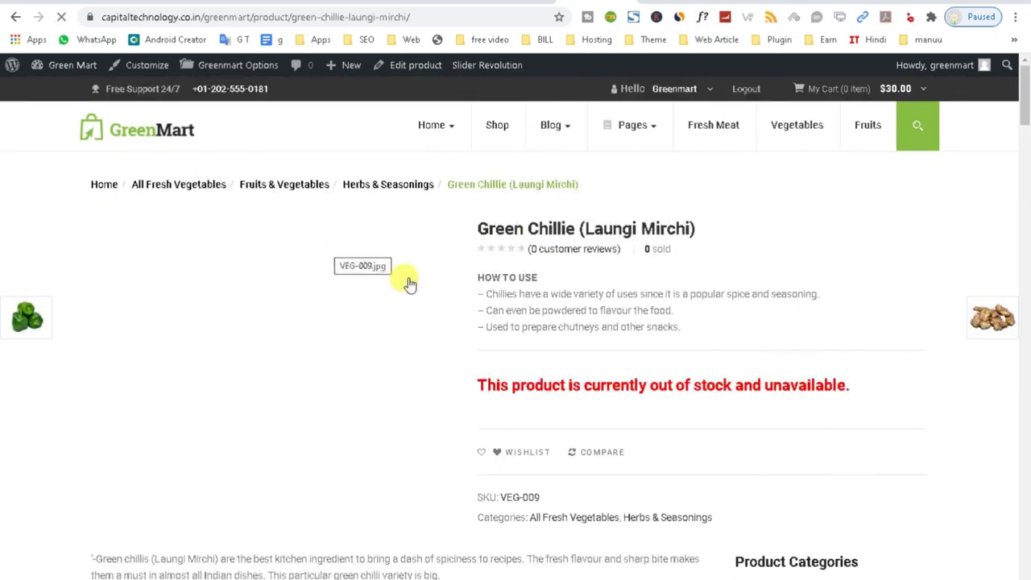
scroll(339, 354, "down", 5)
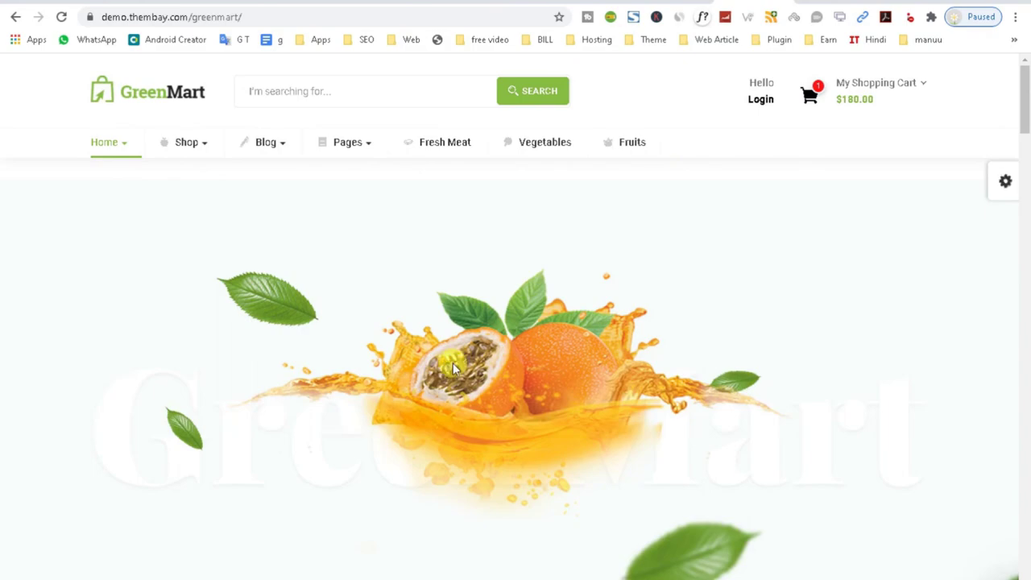
scroll(480, 358, "down", 10)
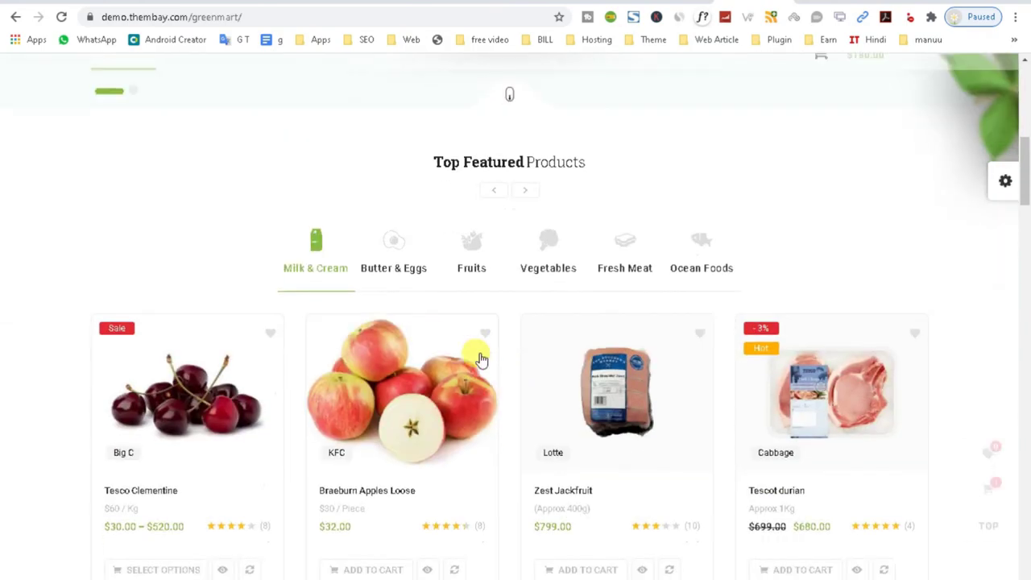
scroll(480, 358, "down", 12)
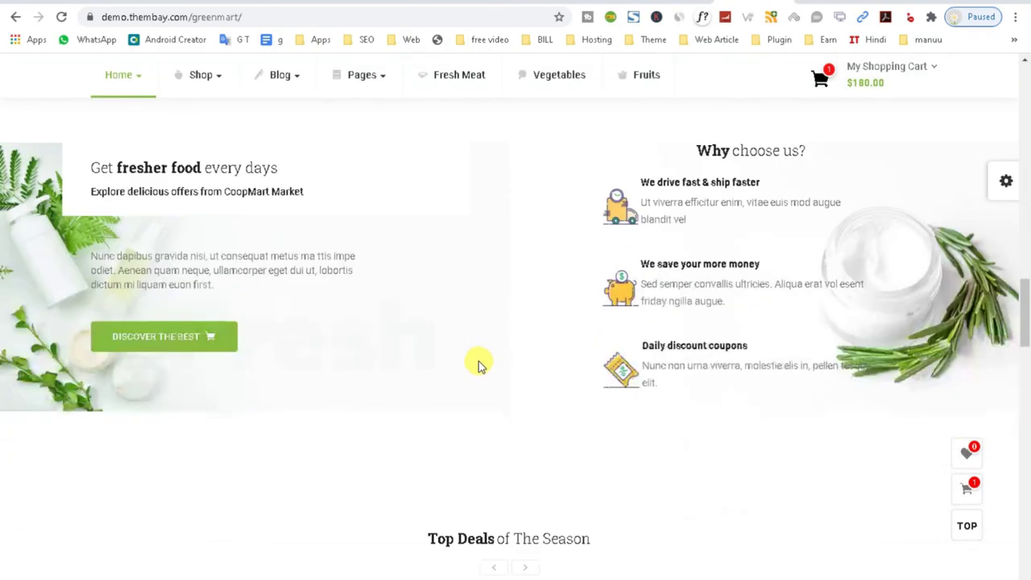
scroll(480, 364, "down", 12)
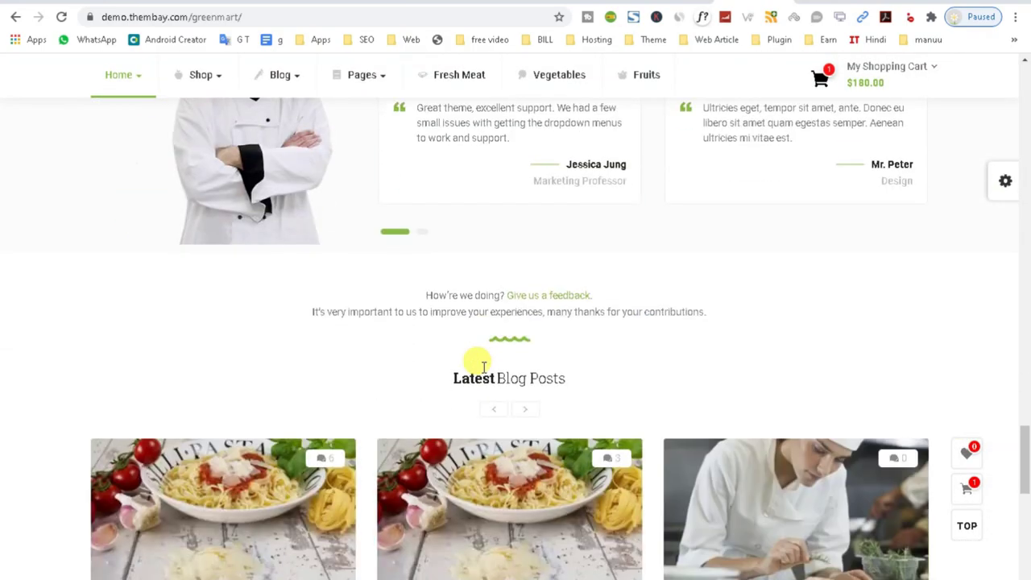
scroll(683, 405, "down", 5)
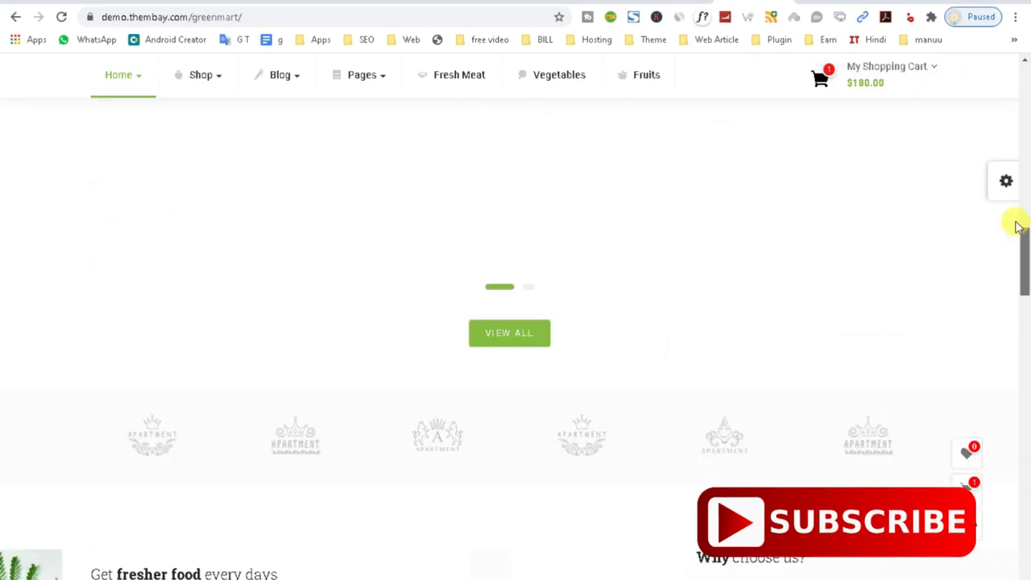